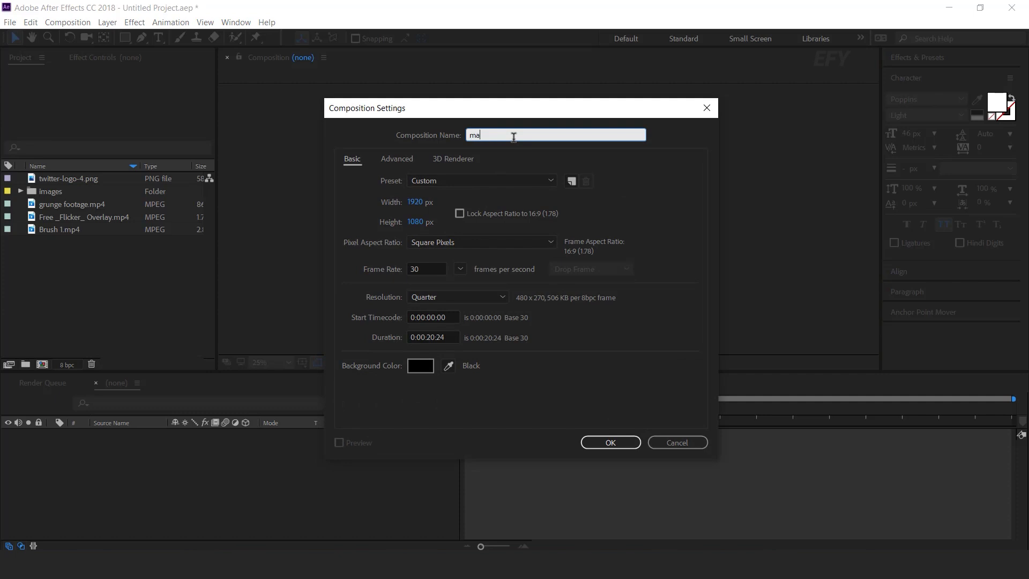
Step: Create two 1920 × 1080, 30 fps compositions named "main comp" and "placeholder 1"
{"action": "type", "text": "main comp"}
{"action": "key", "text": "Return"}
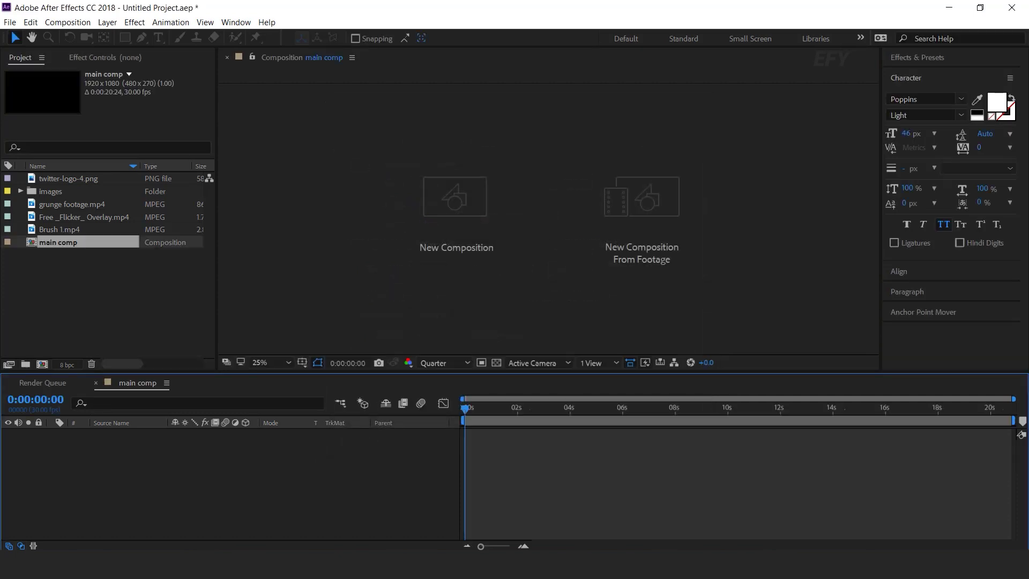
{"action": "left_click", "coordinate": [88, 315]}
{"action": "left_click", "coordinate": [46, 363]}
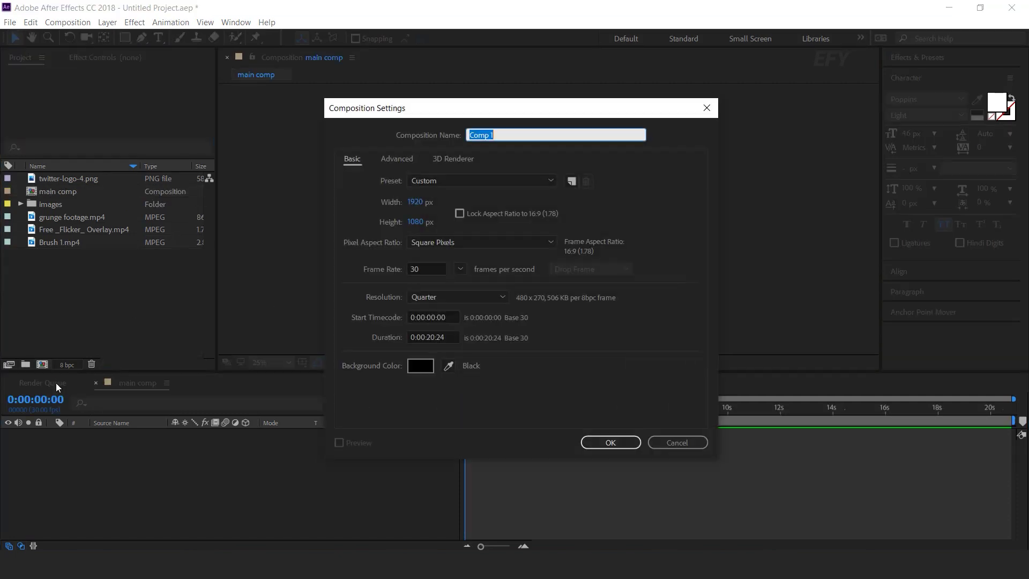
{"action": "type", "text": "placeholder 1"}
{"action": "key", "text": "Return"}
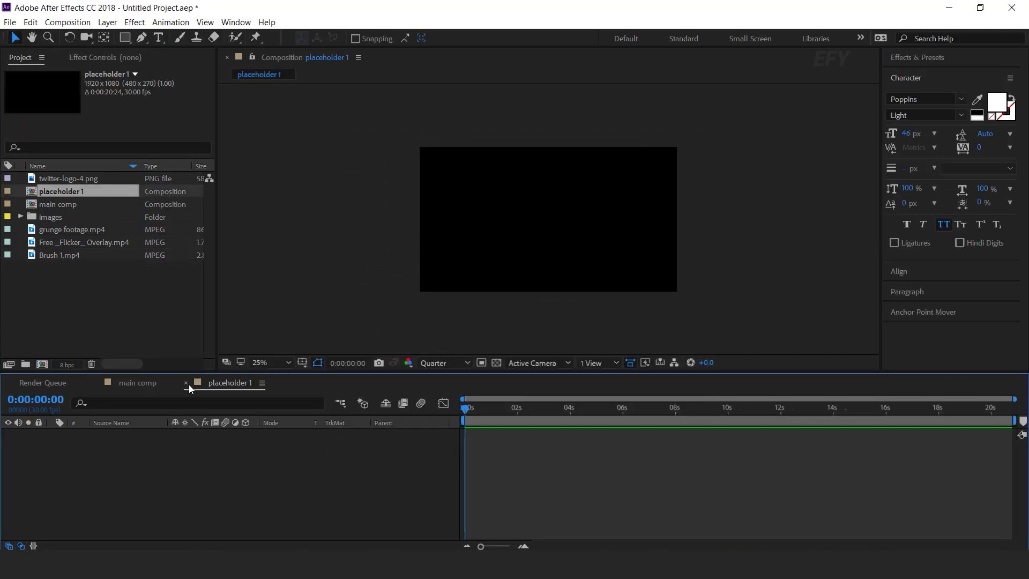
Step: Add the young-w...HPNW5BC.jpg image to placeholder 1, scale it to 24%, and close that composition
{"action": "left_click", "coordinate": [18, 217]}
{"action": "left_click", "coordinate": [18, 216]}
{"action": "left_click", "coordinate": [75, 230]}
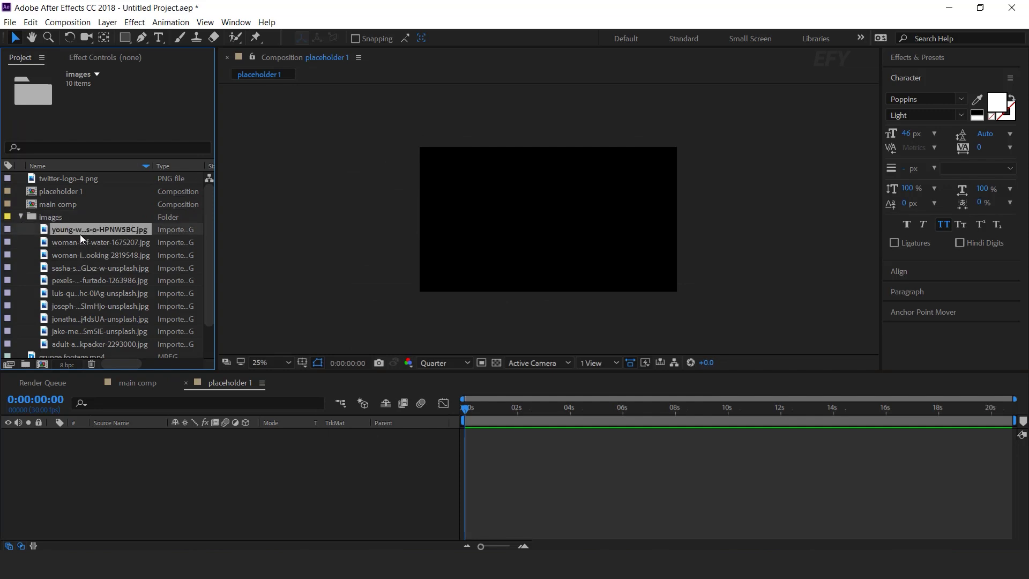
{"action": "left_click_drag", "start_coordinate": [46, 230], "coordinate": [163, 447]}
{"action": "key", "text": "s"}
{"action": "left_click_drag", "start_coordinate": [565, 273], "coordinate": [564, 266]}
{"action": "left_click", "coordinate": [289, 488]}
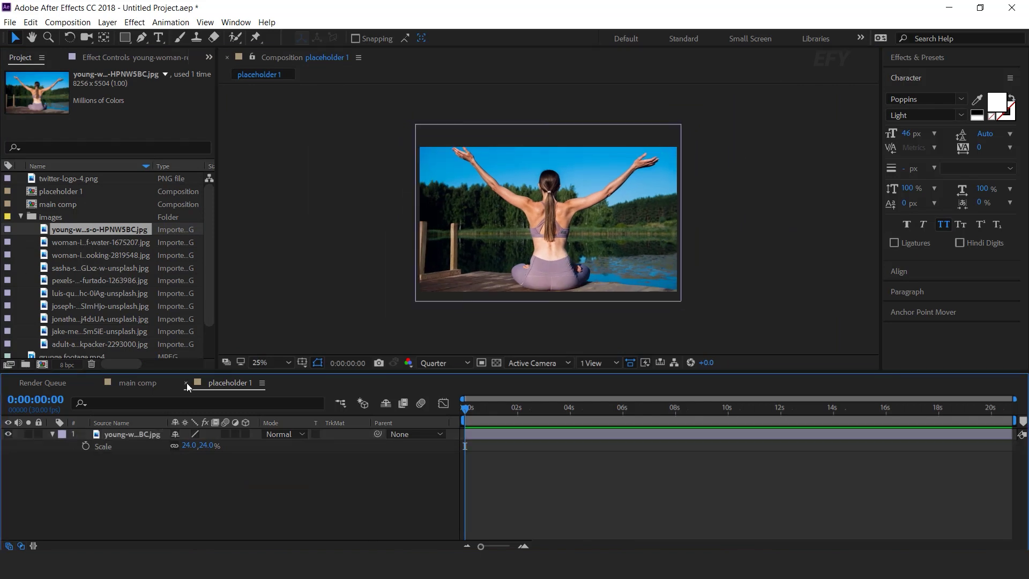
{"action": "left_click", "coordinate": [186, 382]}
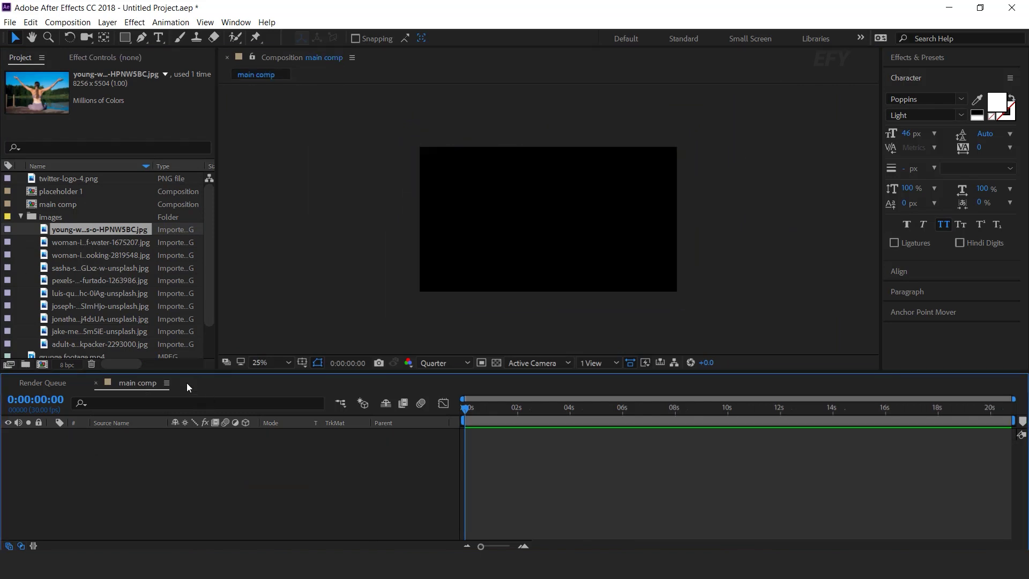
Step: Collapse the images folder and create a new composition named "brush 1"
{"action": "left_click", "coordinate": [19, 216]}
{"action": "left_click", "coordinate": [68, 345]}
{"action": "left_click", "coordinate": [47, 366]}
{"action": "type", "text": "brush 1"}
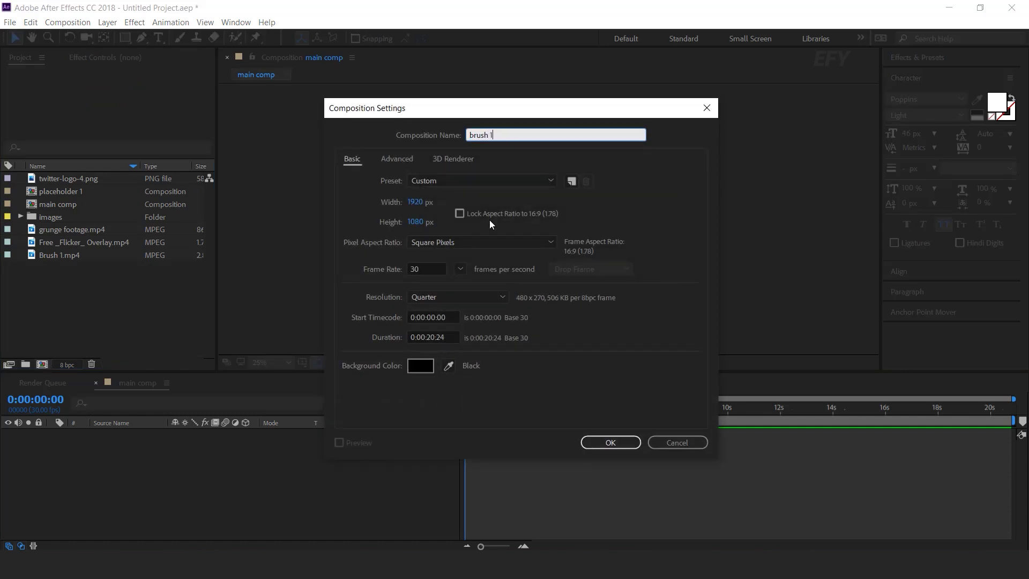
{"action": "key", "text": "Return"}
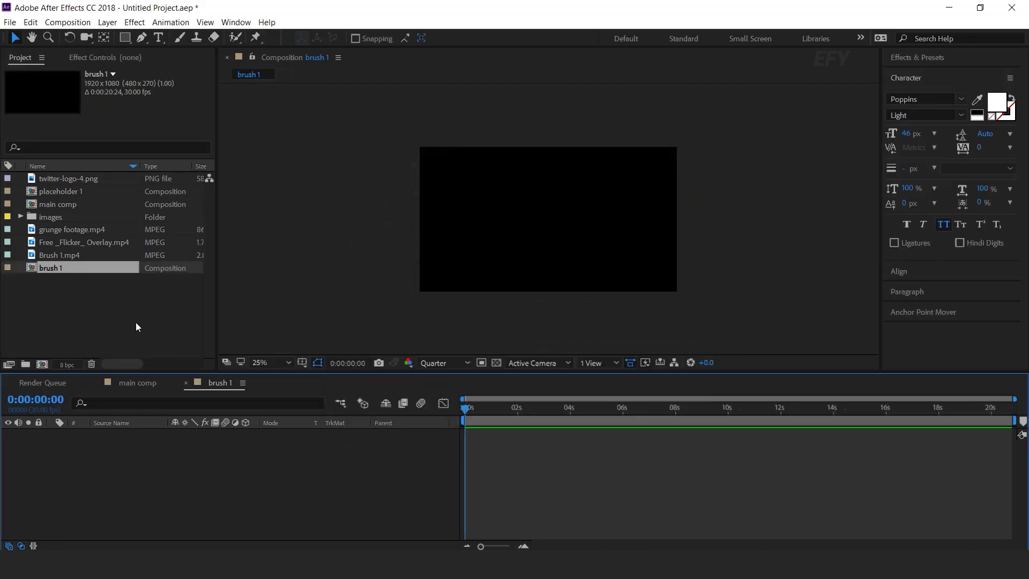
Step: Add the Brush 1.mp4 footage to the brush 1 composition, check the brush animation, and return to main comp
{"action": "left_click", "coordinate": [77, 295]}
{"action": "left_click", "coordinate": [78, 256]}
{"action": "mouse_move", "coordinate": [53, 255]}
{"action": "left_mouse_down"}
{"action": "mouse_move", "coordinate": [148, 319]}
{"action": "mouse_move", "coordinate": [201, 478]}
{"action": "left_mouse_up"}
{"action": "mouse_move", "coordinate": [471, 409]}
{"action": "left_mouse_down"}
{"action": "mouse_move", "coordinate": [524, 409]}
{"action": "mouse_move", "coordinate": [449, 410]}
{"action": "mouse_move", "coordinate": [497, 413]}
{"action": "left_mouse_up"}
{"action": "left_click", "coordinate": [365, 463]}
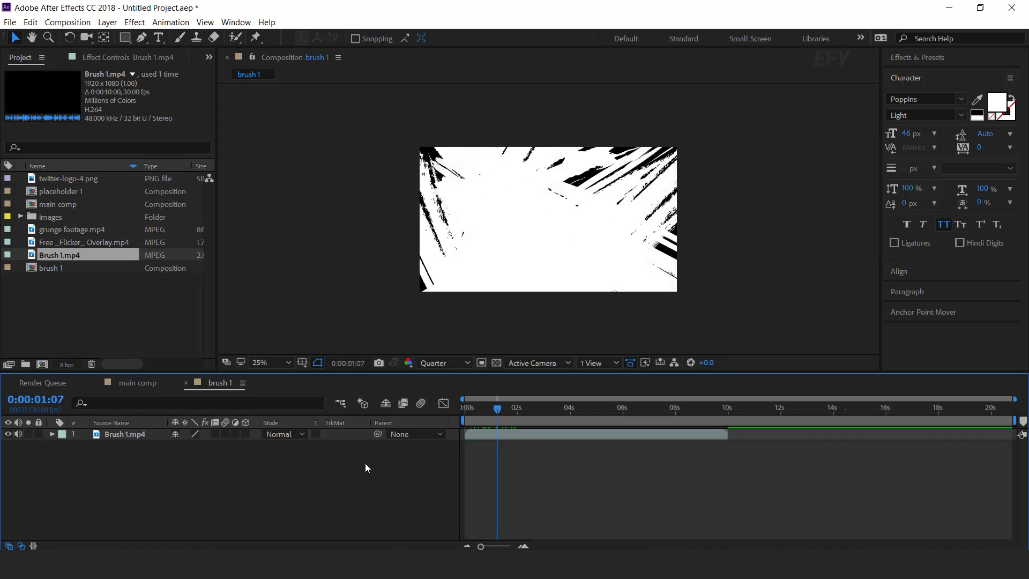
{"action": "left_click", "coordinate": [185, 383]}
{"action": "left_click", "coordinate": [68, 311]}
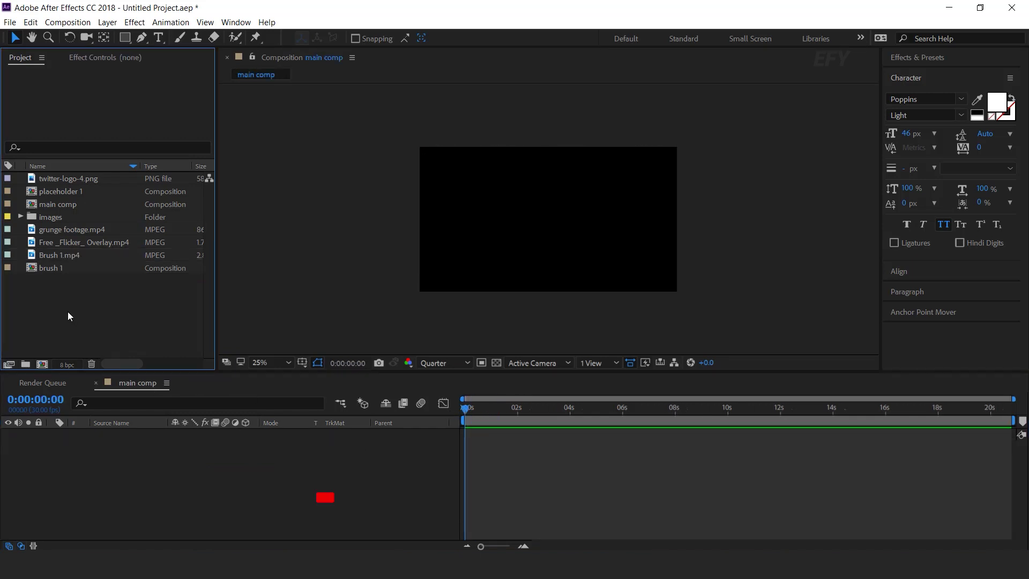
Step: Place the placeholder 1 composition in main comp with the brush 1 composition layered above it
{"action": "left_click", "coordinate": [54, 192]}
{"action": "mouse_move", "coordinate": [33, 192]}
{"action": "left_mouse_down"}
{"action": "mouse_move", "coordinate": [134, 356]}
{"action": "mouse_move", "coordinate": [156, 477]}
{"action": "left_mouse_up"}
{"action": "left_click", "coordinate": [34, 268]}
{"action": "mouse_move", "coordinate": [33, 268]}
{"action": "left_mouse_down"}
{"action": "mouse_move", "coordinate": [150, 345]}
{"action": "mouse_move", "coordinate": [138, 434]}
{"action": "left_mouse_up"}
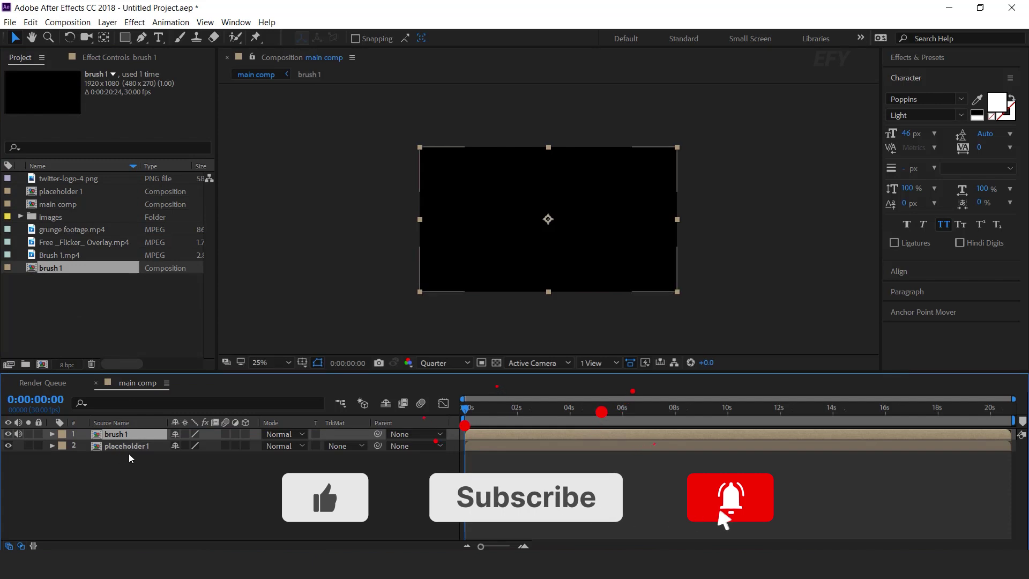
Step: Set the placeholder 1 layer's track matte to Luma Matte "brush 1" and check the reveal
{"action": "left_click", "coordinate": [135, 446]}
{"action": "left_click", "coordinate": [345, 446]}
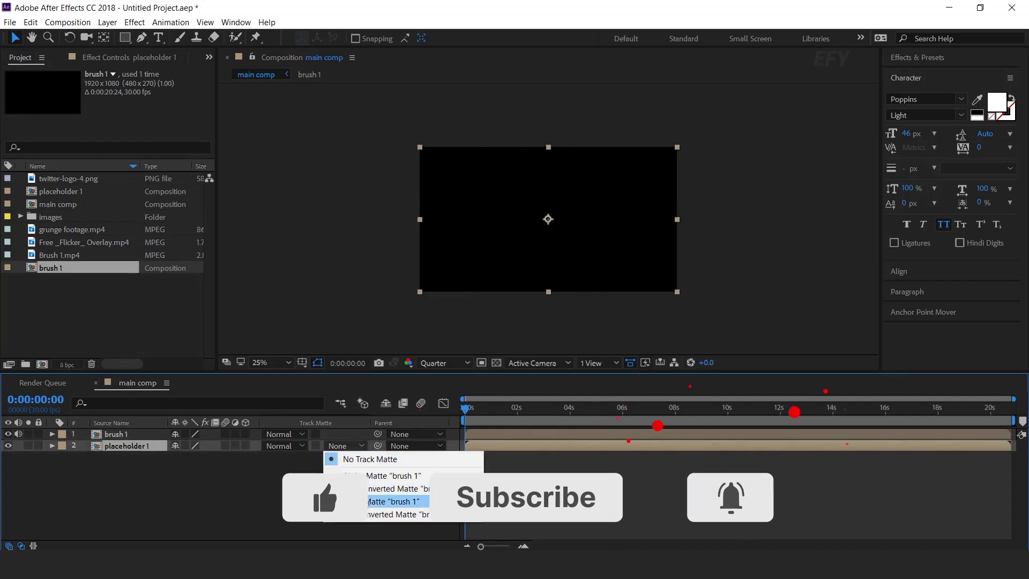
{"action": "left_click", "coordinate": [392, 501]}
{"action": "mouse_move", "coordinate": [465, 408]}
{"action": "left_mouse_down"}
{"action": "mouse_move", "coordinate": [496, 410]}
{"action": "mouse_move", "coordinate": [469, 412]}
{"action": "mouse_move", "coordinate": [488, 413]}
{"action": "left_mouse_up"}
{"action": "left_click", "coordinate": [171, 475]}
Step: Apply the Tint effect to the placeholder 1 layer and map black to dark blue
{"action": "left_click", "coordinate": [126, 445]}
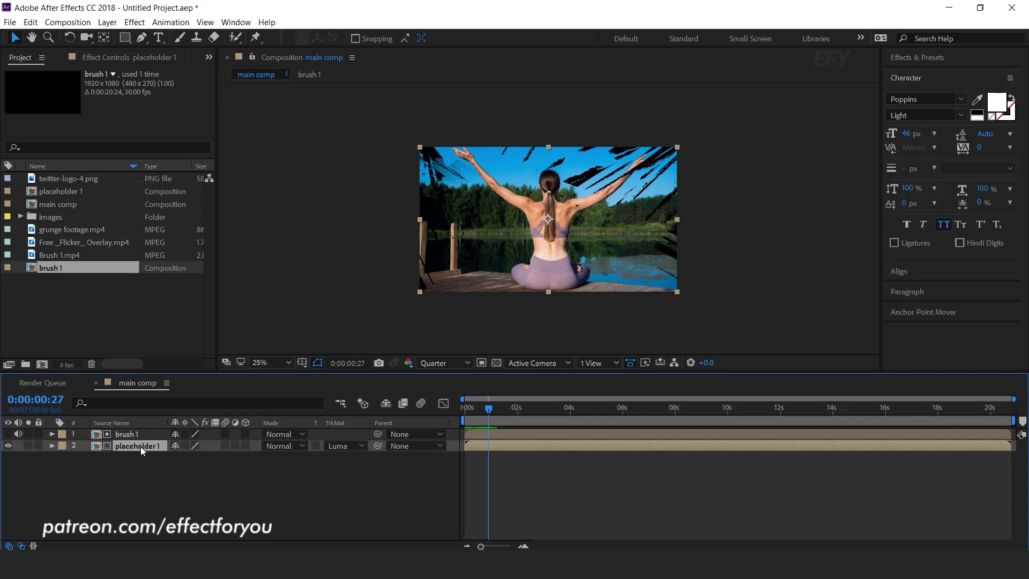
{"action": "key", "text": "ctrl+space"}
{"action": "type", "text": "tint"}
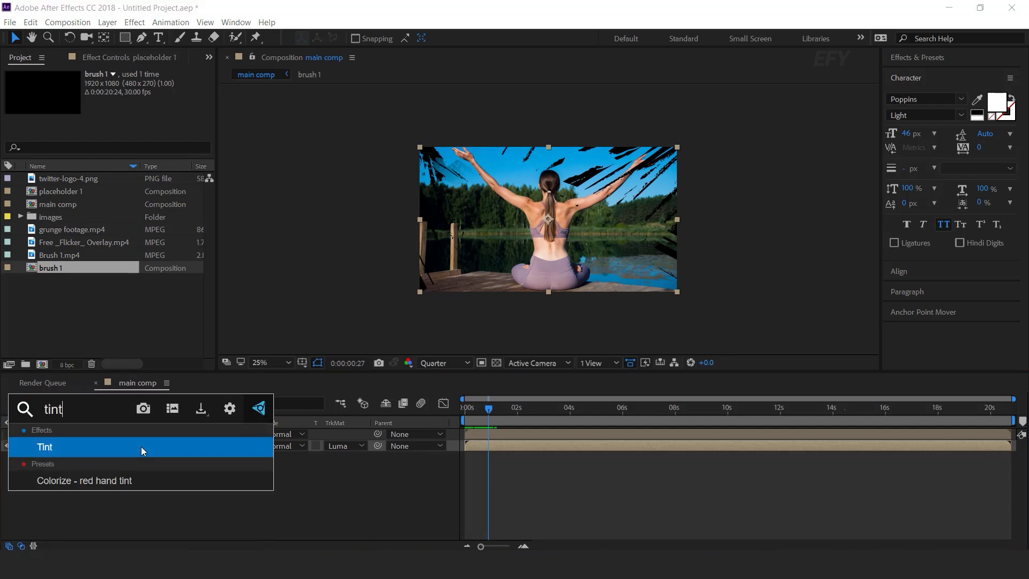
{"action": "left_click", "coordinate": [140, 446]}
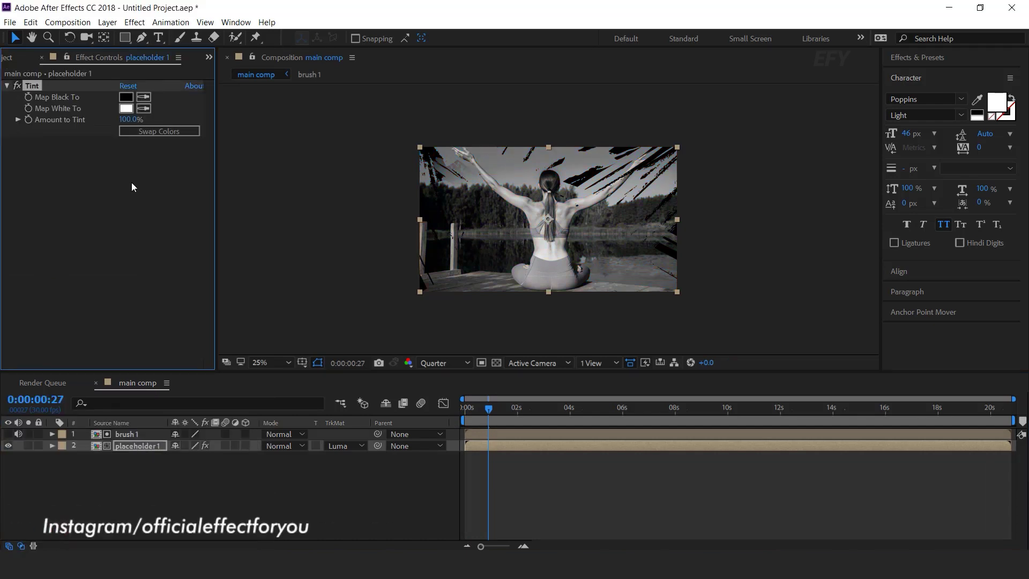
{"action": "left_click", "coordinate": [129, 99]}
{"action": "mouse_move", "coordinate": [129, 99]}
{"action": "left_mouse_down"}
{"action": "mouse_move", "coordinate": [138, 98]}
{"action": "mouse_move", "coordinate": [124, 100]}
{"action": "mouse_move", "coordinate": [127, 90]}
{"action": "left_mouse_up"}
{"action": "left_click", "coordinate": [216, 146]}
{"action": "left_click", "coordinate": [174, 178]}
{"action": "left_click", "coordinate": [320, 90]}
Step: Map white to bright yellow in the placeholder 1 layer's Tint effect and preview the reveal
{"action": "left_click", "coordinate": [129, 109]}
{"action": "left_click_drag", "start_coordinate": [214, 230], "coordinate": [214, 215]}
{"action": "left_click_drag", "start_coordinate": [180, 161], "coordinate": [172, 129]}
{"action": "left_click_drag", "start_coordinate": [216, 219], "coordinate": [219, 177]}
{"action": "left_click_drag", "start_coordinate": [184, 142], "coordinate": [176, 81]}
{"action": "left_click_drag", "start_coordinate": [216, 199], "coordinate": [223, 229]}
{"action": "left_click", "coordinate": [340, 90]}
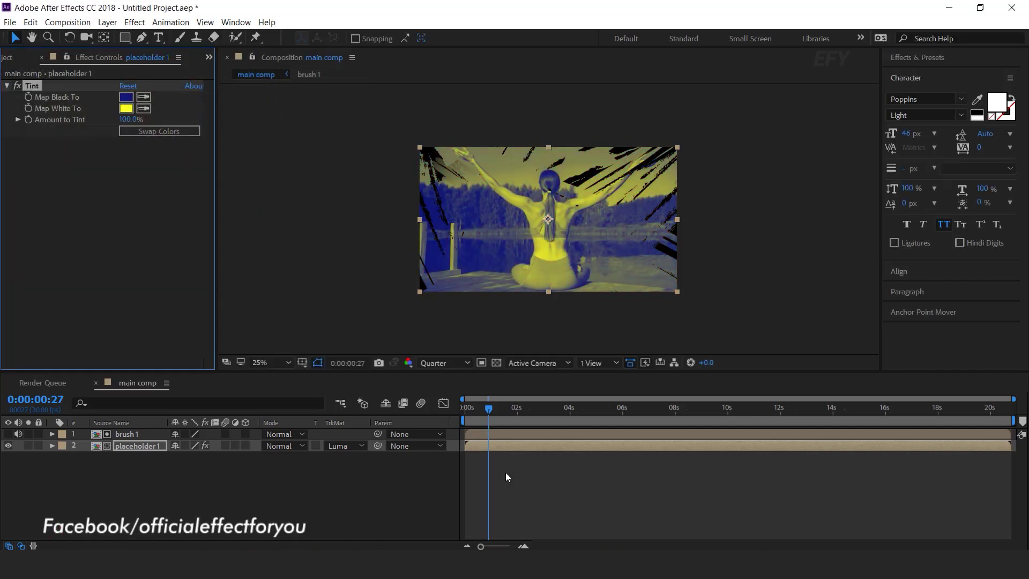
{"action": "left_click", "coordinate": [461, 414]}
{"action": "key", "text": "space"}
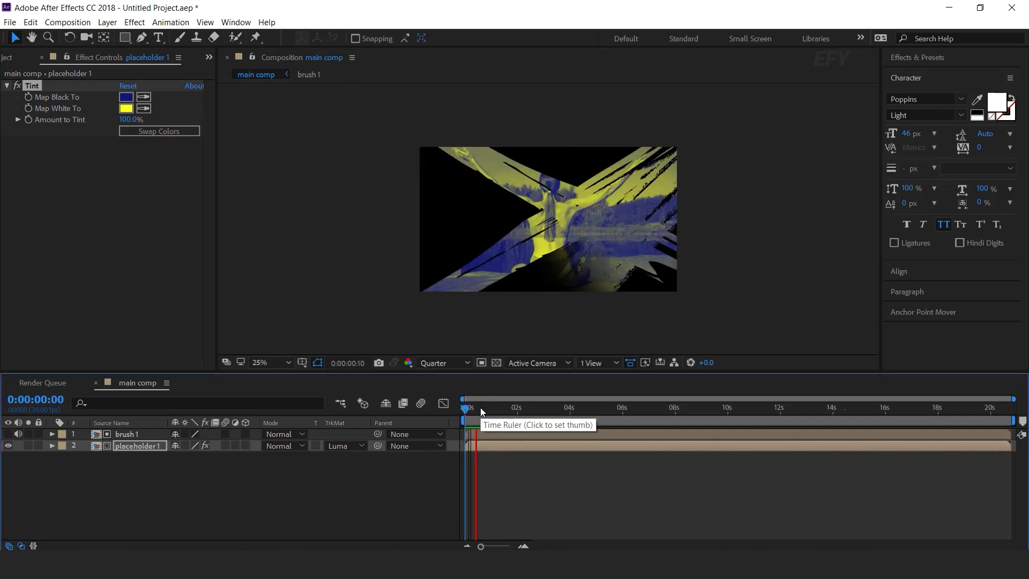
{"action": "left_click_drag", "start_coordinate": [514, 407], "coordinate": [524, 409]}
{"action": "left_click", "coordinate": [159, 505]}
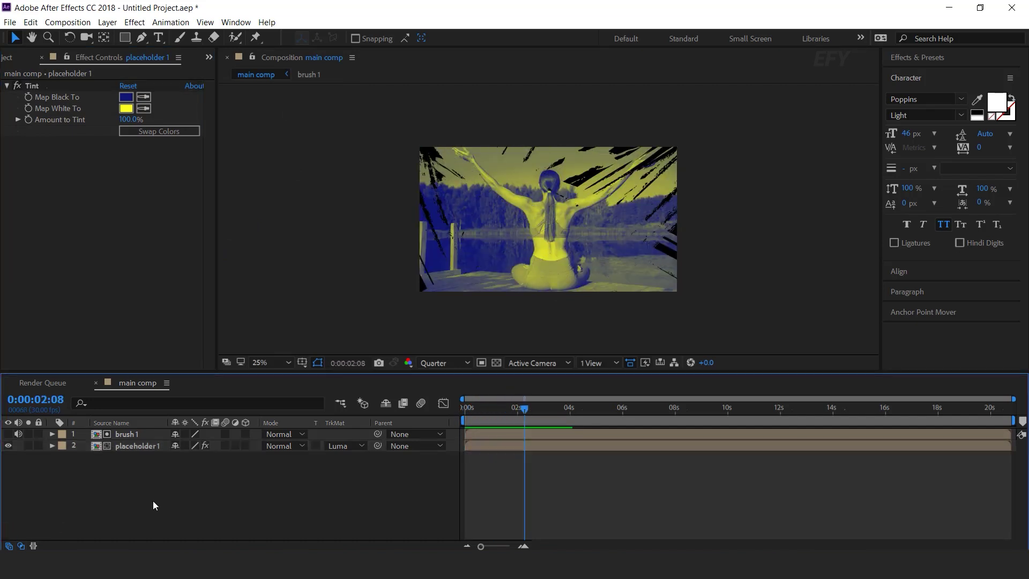
Step: Duplicate the brush 1 and placeholder 1 layers, delay the copies to start at about frame 7, and preview
{"action": "left_click", "coordinate": [143, 445]}
{"action": "left_click", "coordinate": [135, 435], "text": "shift"}
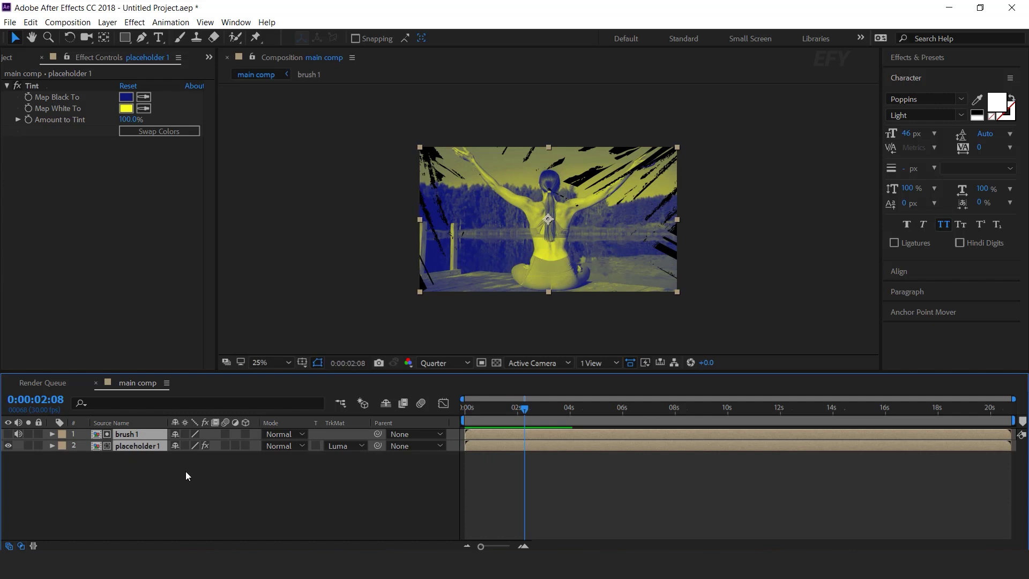
{"action": "key", "text": "ctrl+d"}
{"action": "key", "text": "equal"}
{"action": "key", "text": "equal"}
{"action": "key", "text": "equal"}
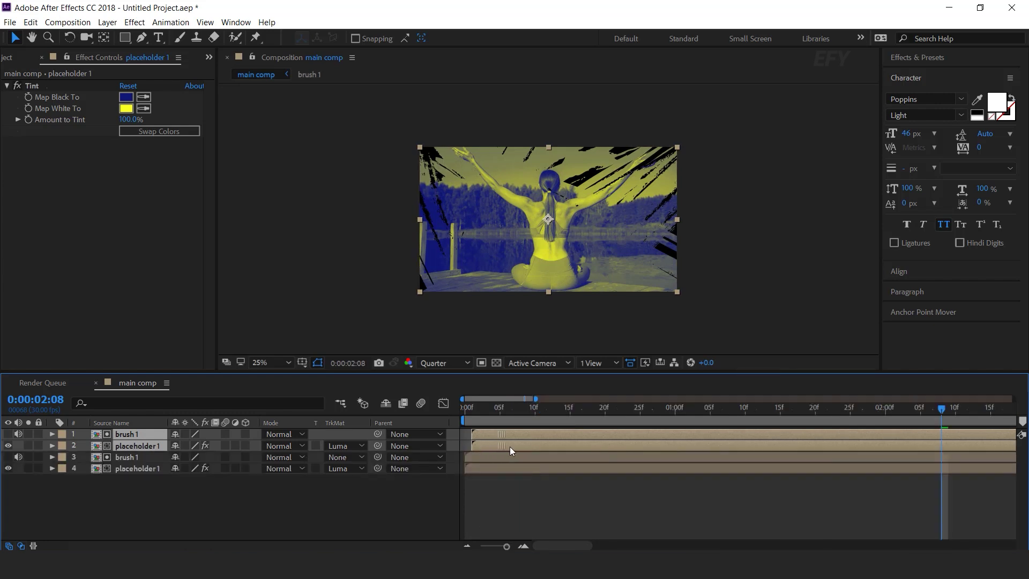
{"action": "left_click_drag", "start_coordinate": [508, 412], "coordinate": [446, 415]}
{"action": "key", "text": "space"}
{"action": "left_click_drag", "start_coordinate": [581, 413], "coordinate": [604, 414]}
{"action": "left_click", "coordinate": [388, 488]}
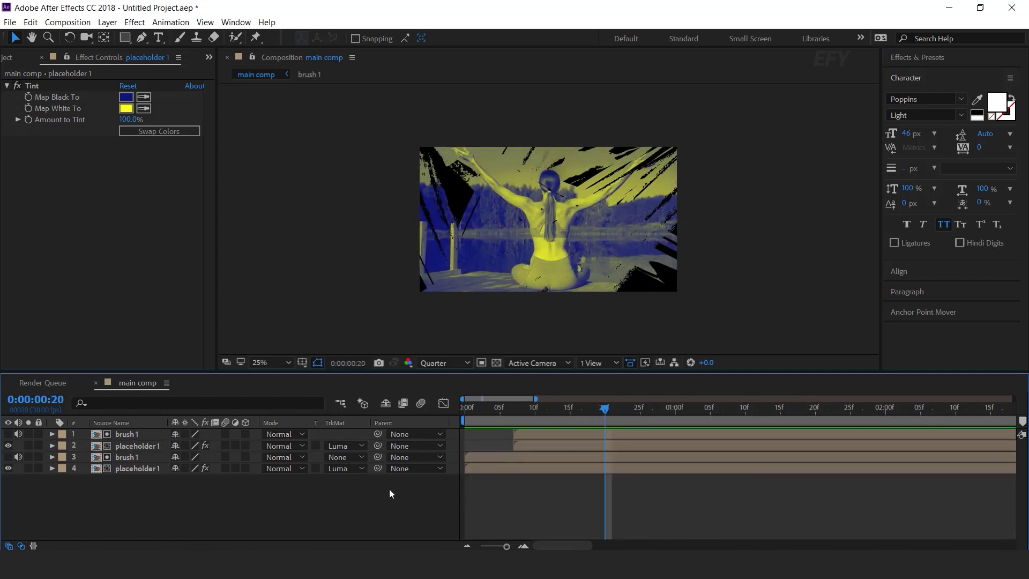
Step: Flip the topmost brush 1 layer horizontally and check the mirrored strokes
{"action": "left_click", "coordinate": [134, 437]}
{"action": "right_click", "coordinate": [133, 436]}
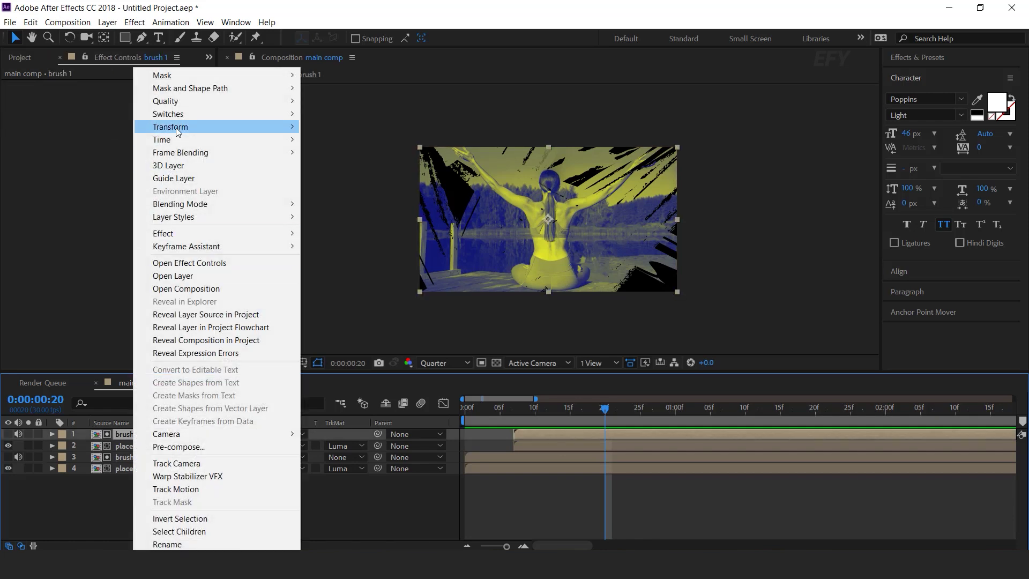
{"action": "mouse_move", "coordinate": [175, 128]}
{"action": "left_click", "coordinate": [362, 224]}
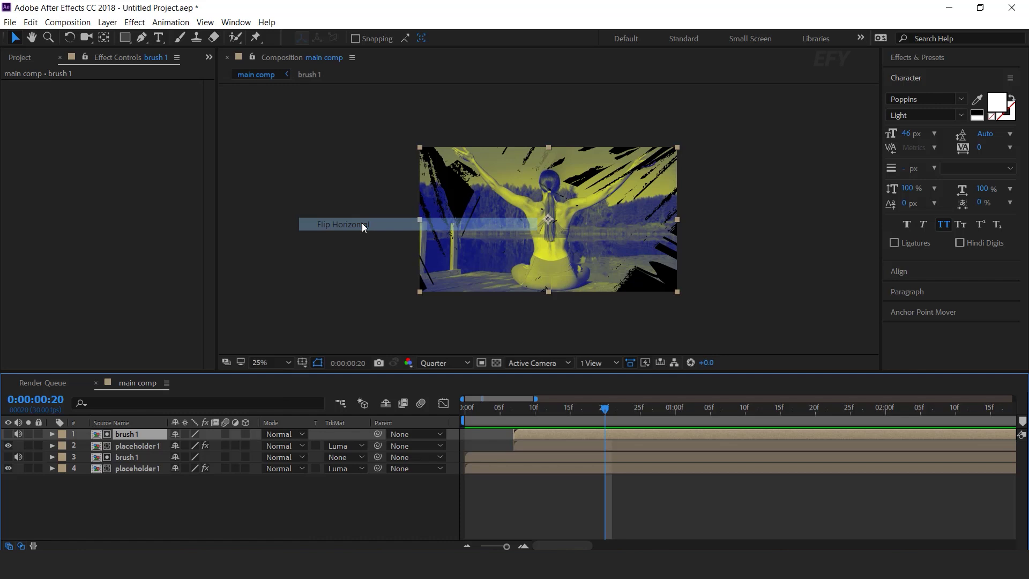
{"action": "left_click_drag", "start_coordinate": [496, 409], "coordinate": [614, 413]}
Step: Change the upper placeholder 1 layer's Tint to map black to purple and white to light orange
{"action": "left_click", "coordinate": [148, 447]}
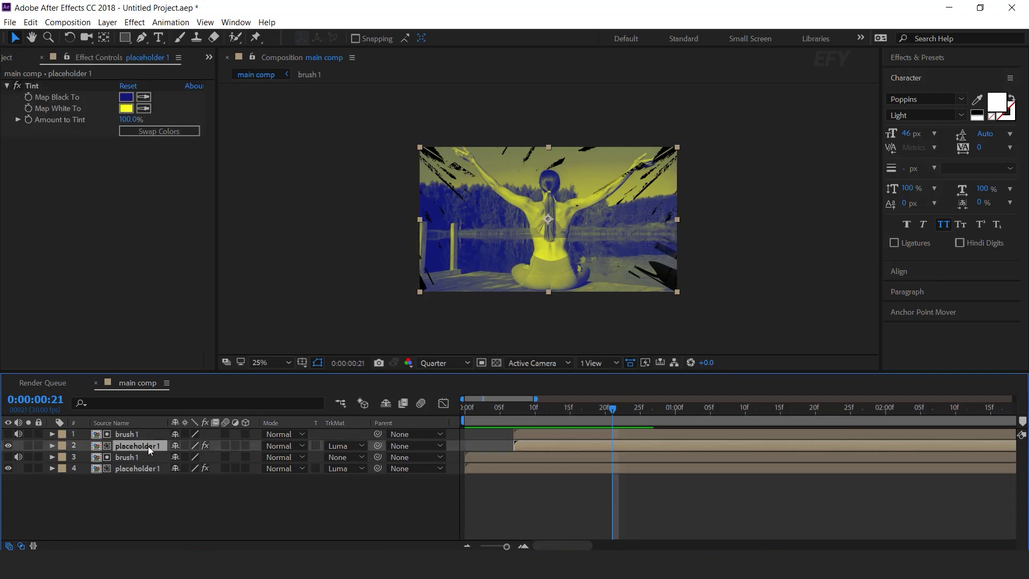
{"action": "left_click", "coordinate": [126, 97]}
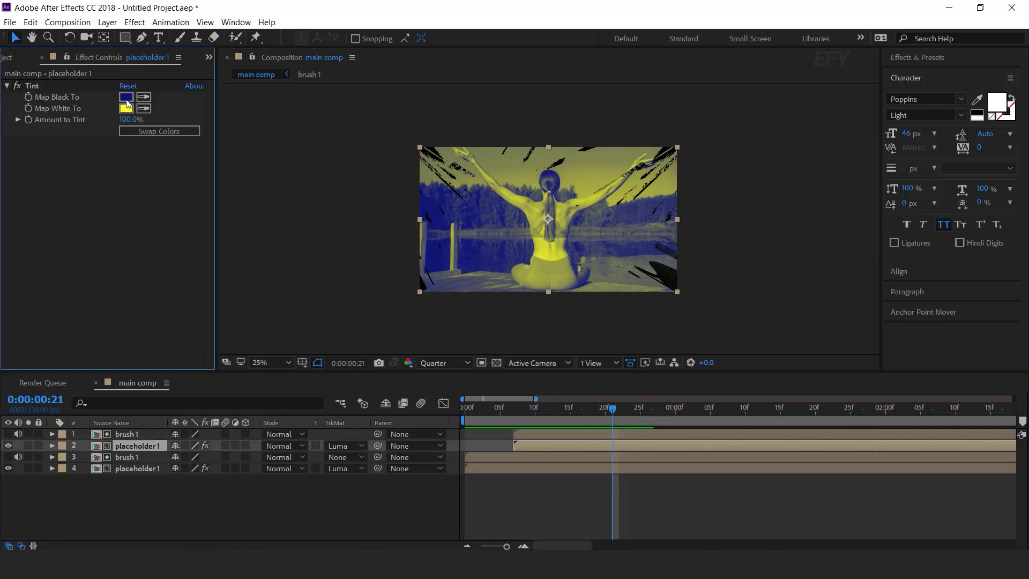
{"action": "left_click", "coordinate": [131, 107]}
{"action": "left_click_drag", "start_coordinate": [219, 145], "coordinate": [219, 251]}
{"action": "left_click", "coordinate": [300, 95]}
{"action": "left_click", "coordinate": [131, 108]}
{"action": "left_click_drag", "start_coordinate": [194, 164], "coordinate": [123, 66]}
{"action": "left_click", "coordinate": [322, 93]}
Step: Preview the animation and move the upper brush 1 and placeholder 1 layers to start at frame 10
{"action": "key", "text": "space"}
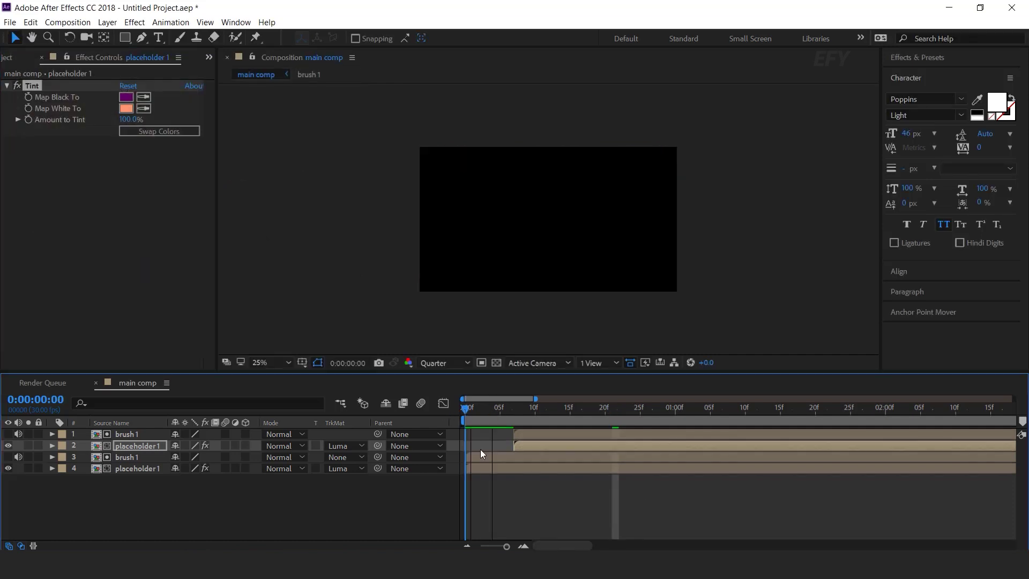
{"action": "mouse_move", "coordinate": [482, 407]}
{"action": "left_mouse_down"}
{"action": "mouse_move", "coordinate": [583, 410]}
{"action": "mouse_move", "coordinate": [508, 407]}
{"action": "mouse_move", "coordinate": [558, 407]}
{"action": "mouse_move", "coordinate": [535, 407]}
{"action": "left_mouse_up"}
{"action": "left_click", "coordinate": [548, 435]}
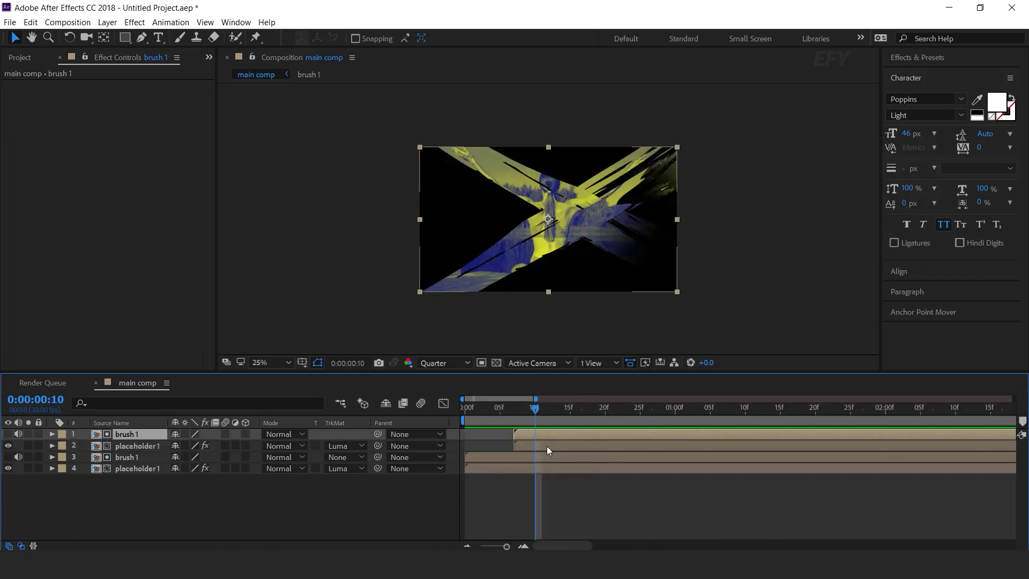
{"action": "left_click", "coordinate": [547, 446], "text": "shift"}
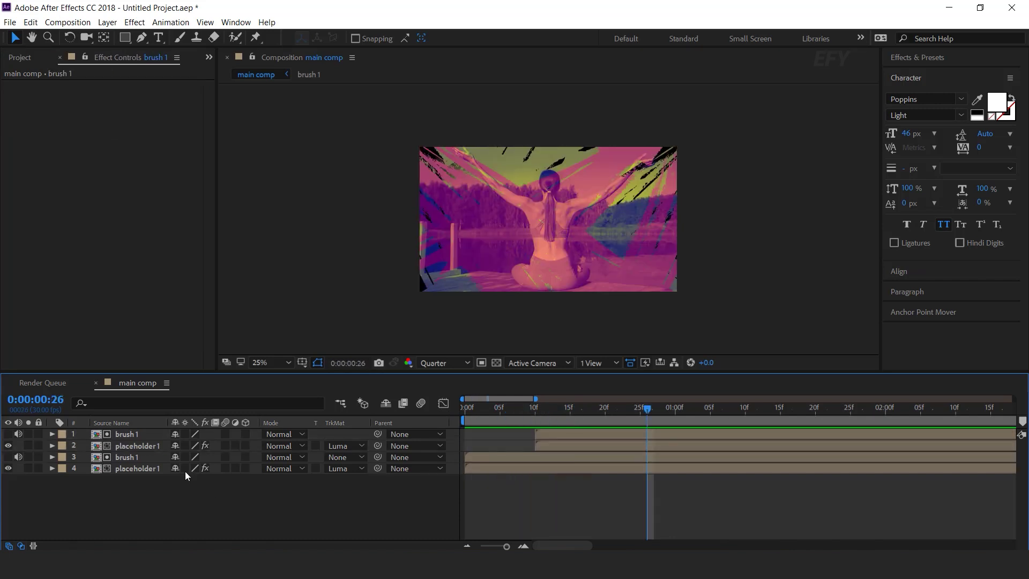
Step: Duplicate the upper brush 1 and placeholder 1 pair and shift the new copies to start at frame 20
{"action": "left_click", "coordinate": [150, 445]}
{"action": "left_click", "coordinate": [151, 436], "text": "shift"}
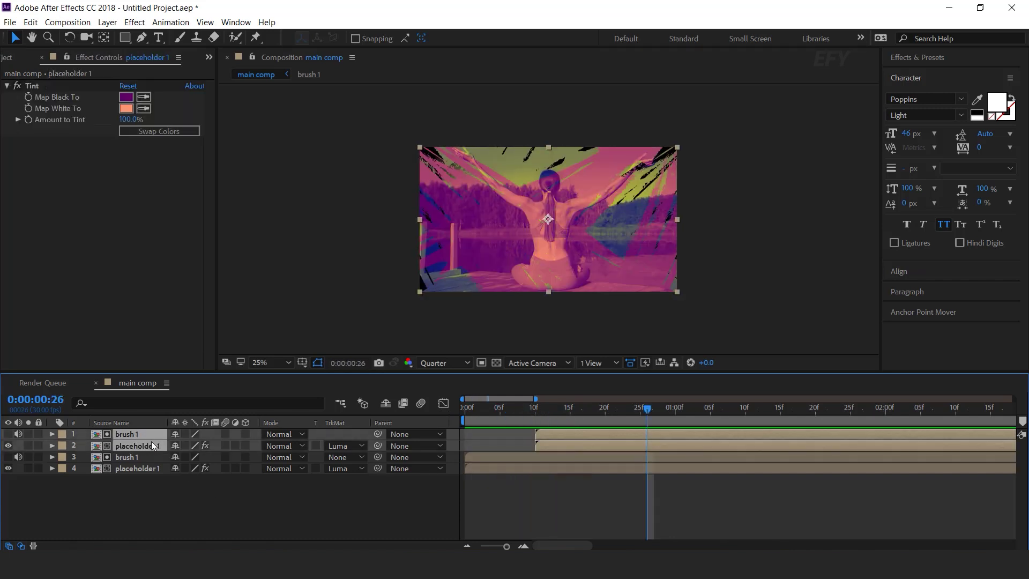
{"action": "key", "text": "ctrl+d"}
{"action": "left_click_drag", "start_coordinate": [611, 445], "coordinate": [617, 445]}
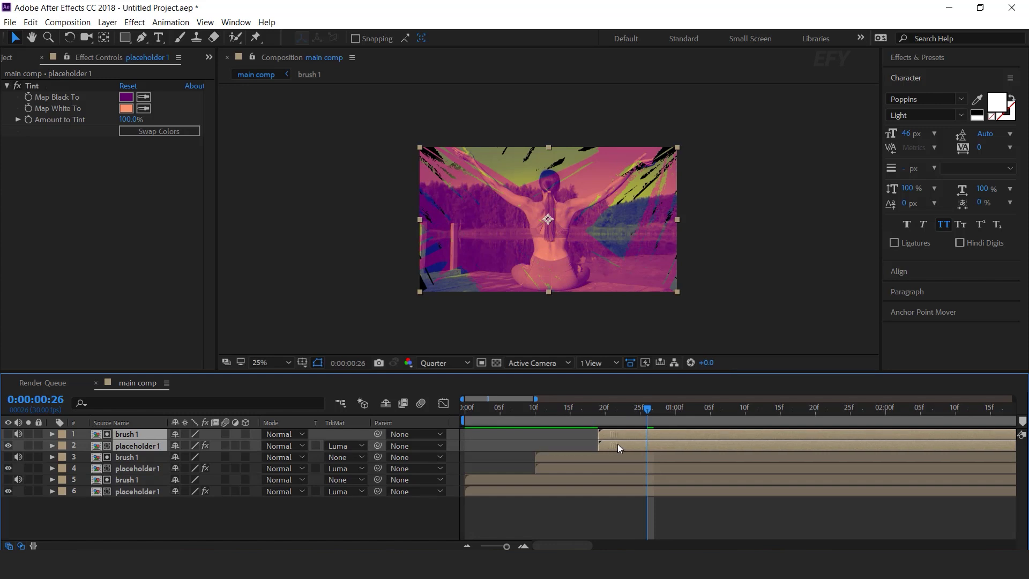
Step: Delete the Tint effect from the topmost placeholder 1 layer and preview the layered reveal
{"action": "left_click", "coordinate": [137, 446]}
{"action": "left_click", "coordinate": [31, 86]}
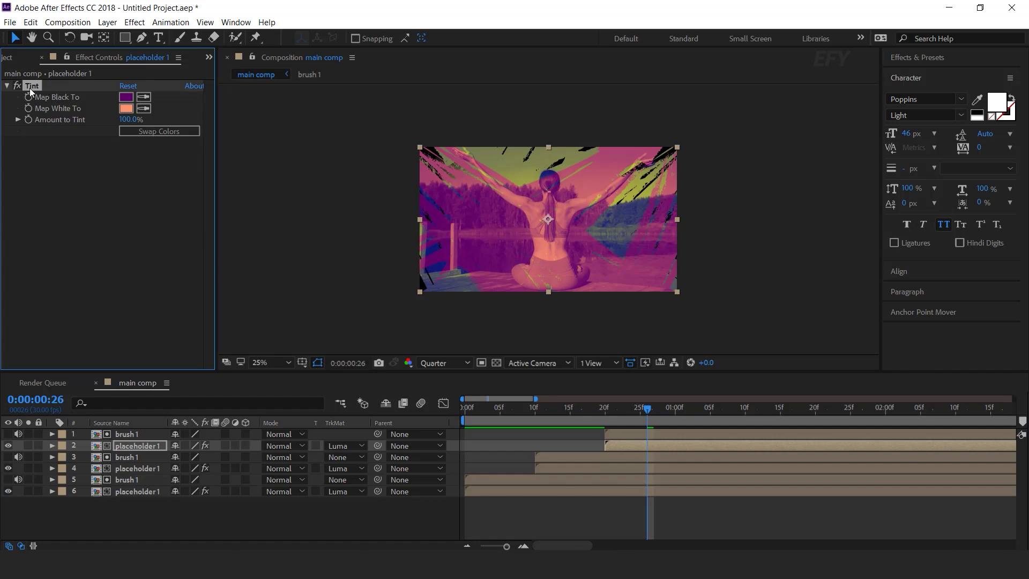
{"action": "key", "text": "Delete"}
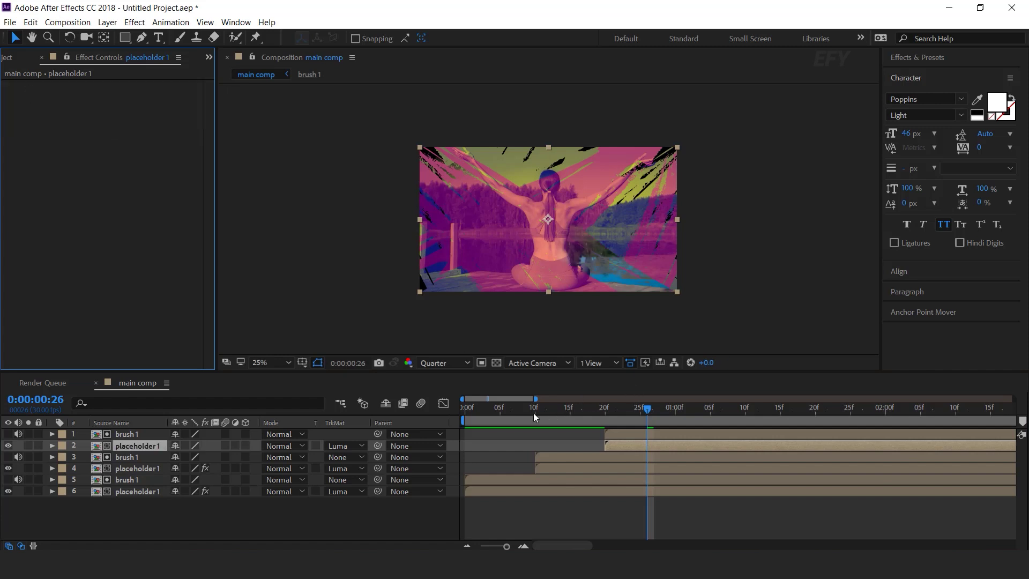
{"action": "key", "text": "space"}
{"action": "left_click_drag", "start_coordinate": [552, 408], "coordinate": [580, 409]}
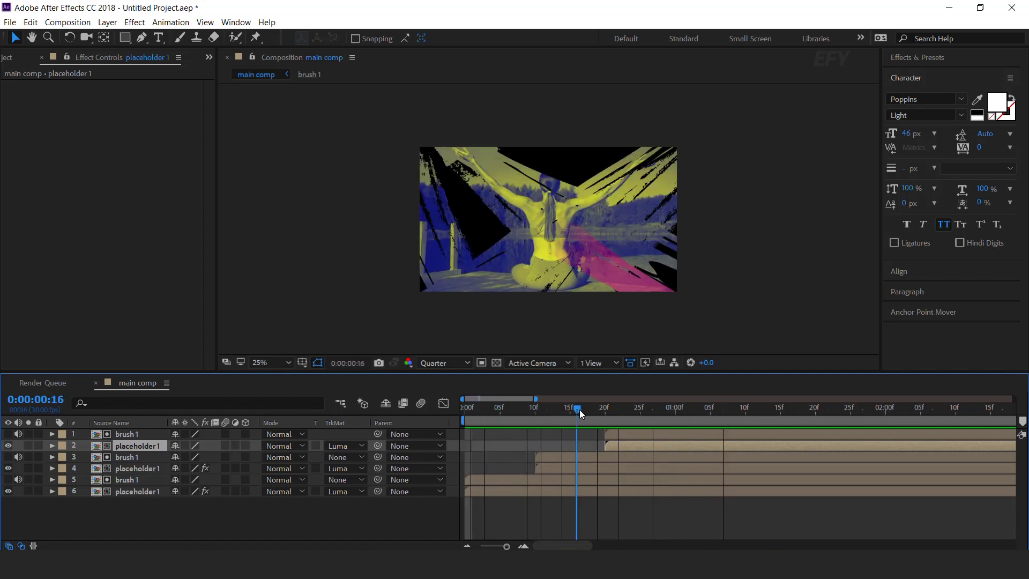
Step: Set the blending mode of the middle brush 1 layer (layer 3) to Overlay
{"action": "left_click", "coordinate": [132, 460]}
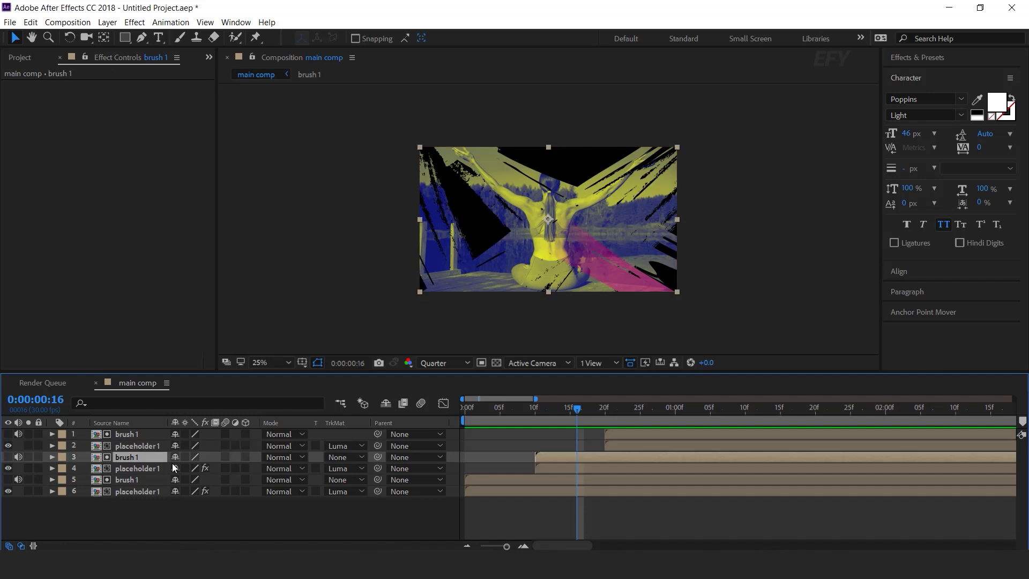
{"action": "left_click", "coordinate": [274, 458]}
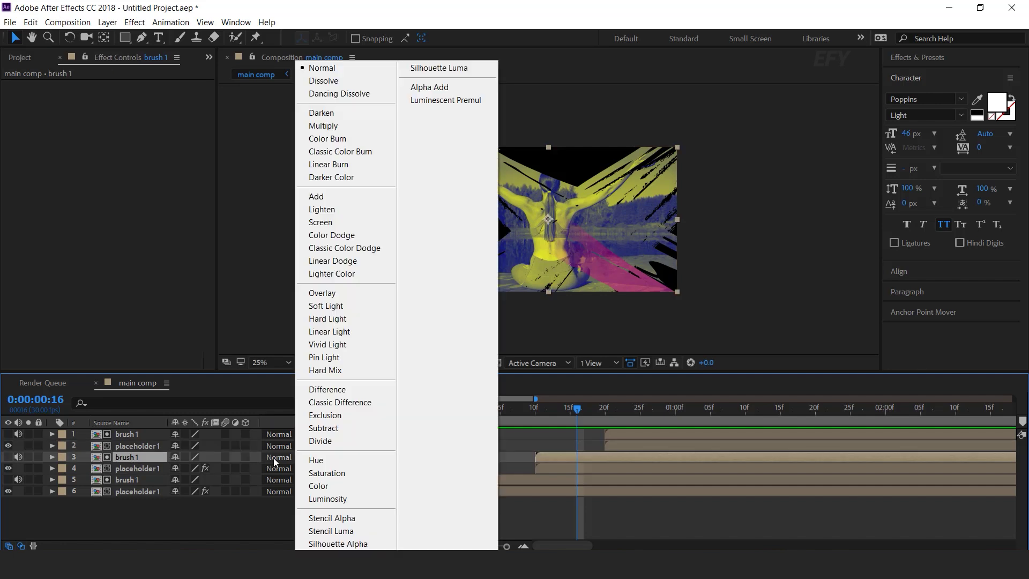
{"action": "left_click", "coordinate": [325, 293]}
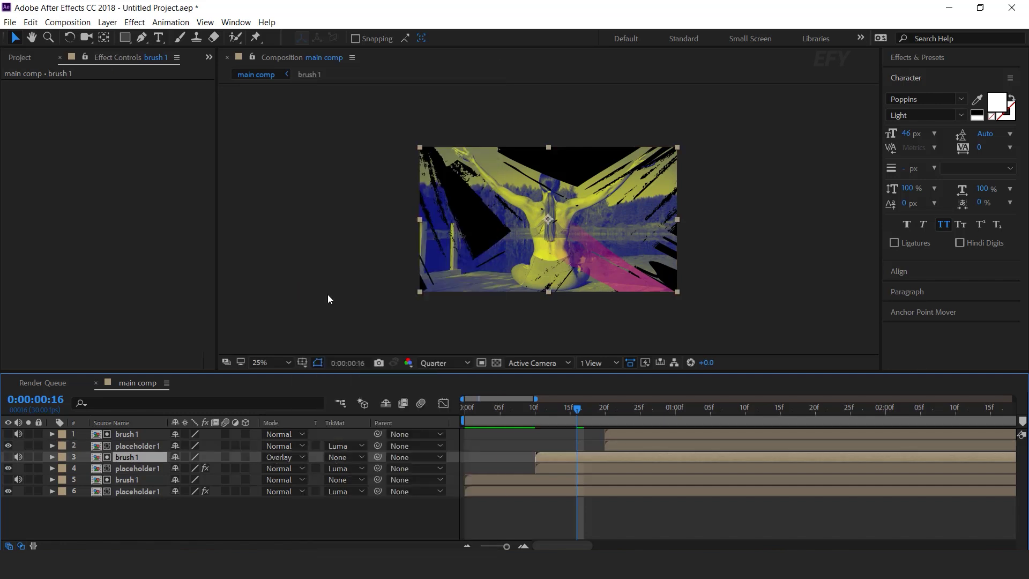
Step: Set the topmost brush 1 layer's blending mode to Overlay and preview the reveal from the start
{"action": "left_click", "coordinate": [129, 435]}
{"action": "left_click", "coordinate": [280, 435]}
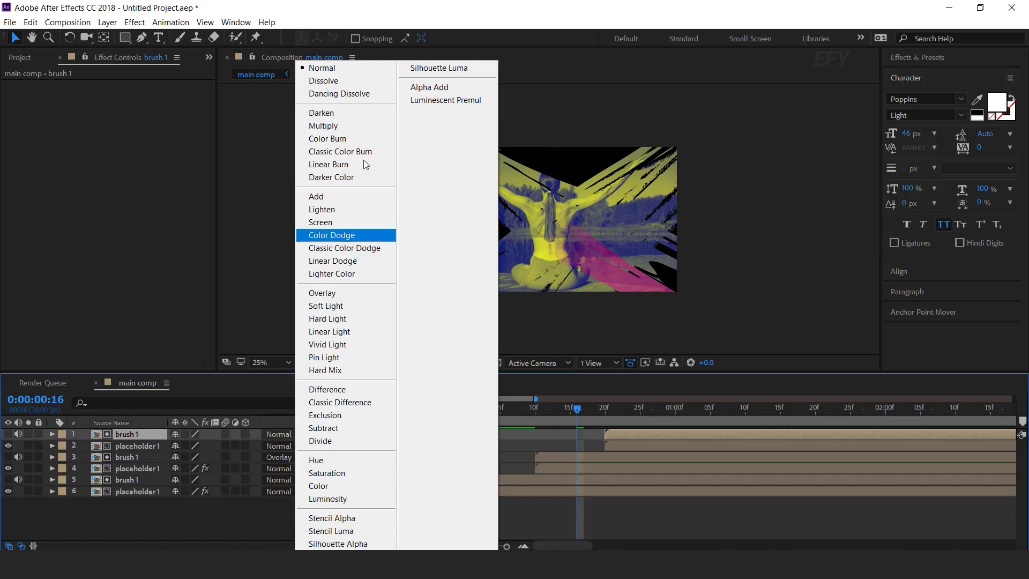
{"action": "left_click", "coordinate": [330, 295]}
{"action": "left_click_drag", "start_coordinate": [593, 410], "coordinate": [465, 411]}
{"action": "key", "text": "space"}
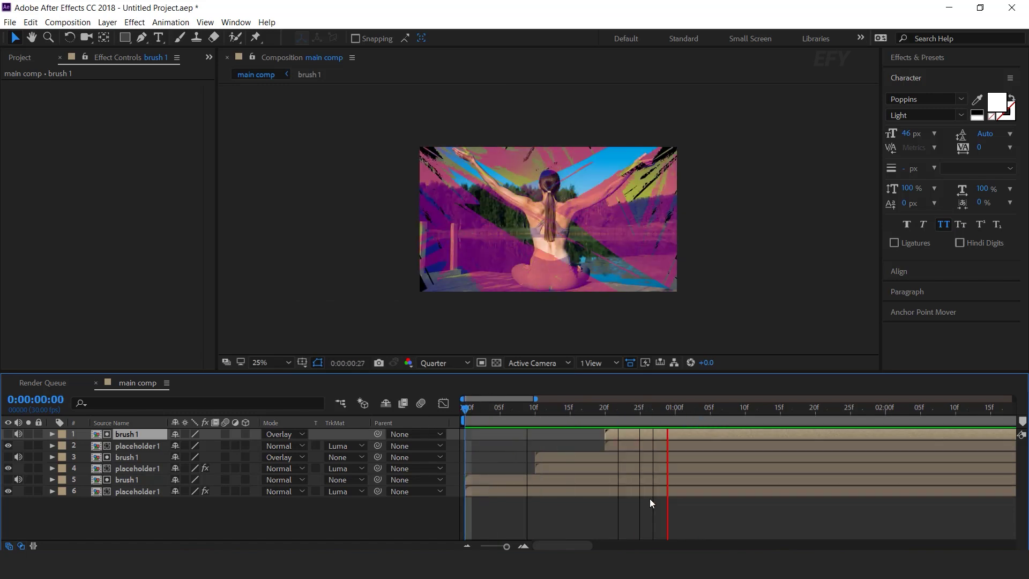
Step: Flip the topmost brush 1 layer vertically, then preview the reveal and check it up to about 3 seconds
{"action": "left_click_drag", "start_coordinate": [558, 408], "coordinate": [703, 413]}
{"action": "right_click", "coordinate": [142, 433]}
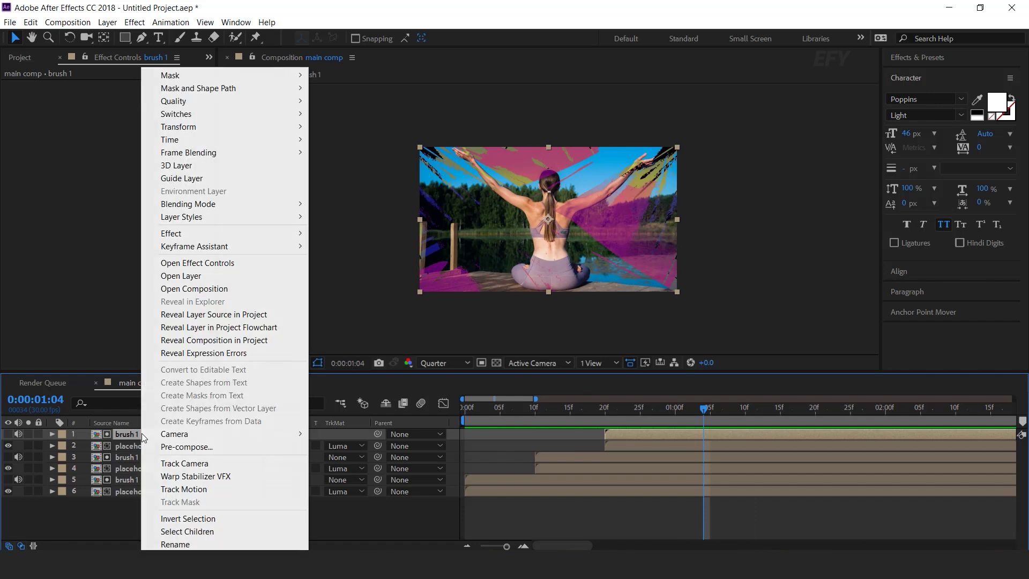
{"action": "mouse_move", "coordinate": [185, 126]}
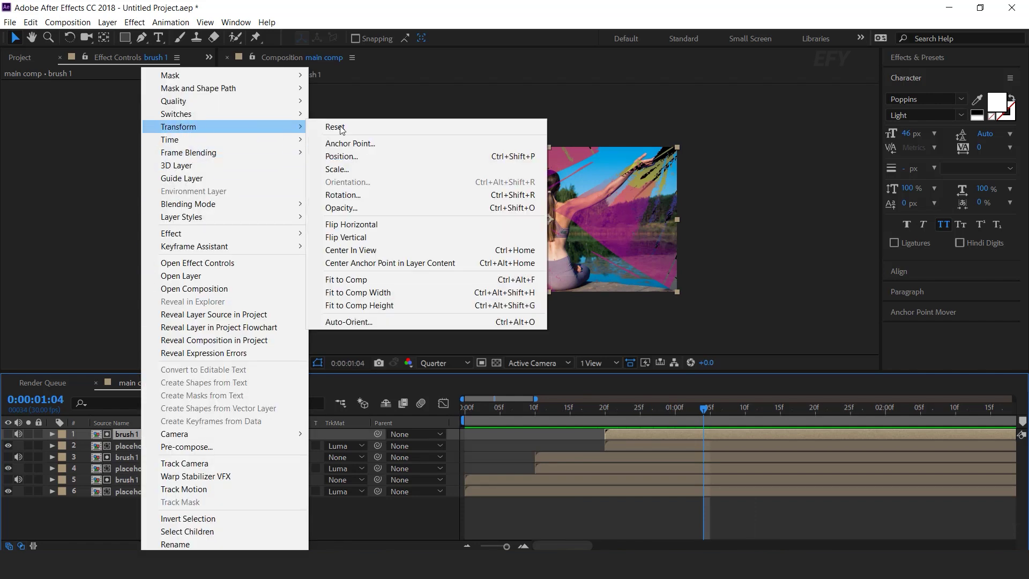
{"action": "left_click", "coordinate": [359, 238]}
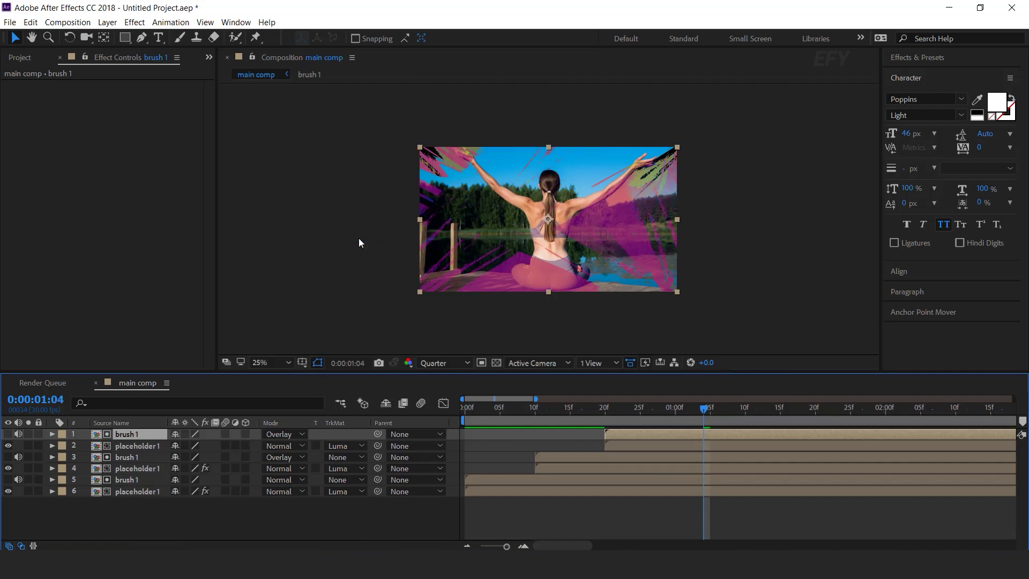
{"action": "left_click", "coordinate": [518, 464]}
{"action": "key", "text": "Home"}
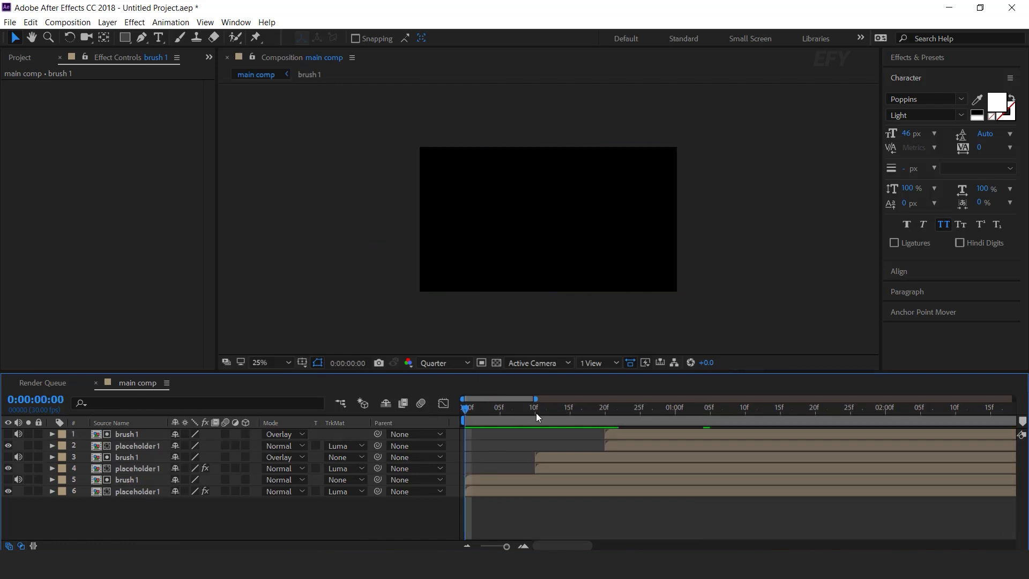
{"action": "key", "text": "space"}
{"action": "left_click_drag", "start_coordinate": [536, 409], "coordinate": [773, 420]}
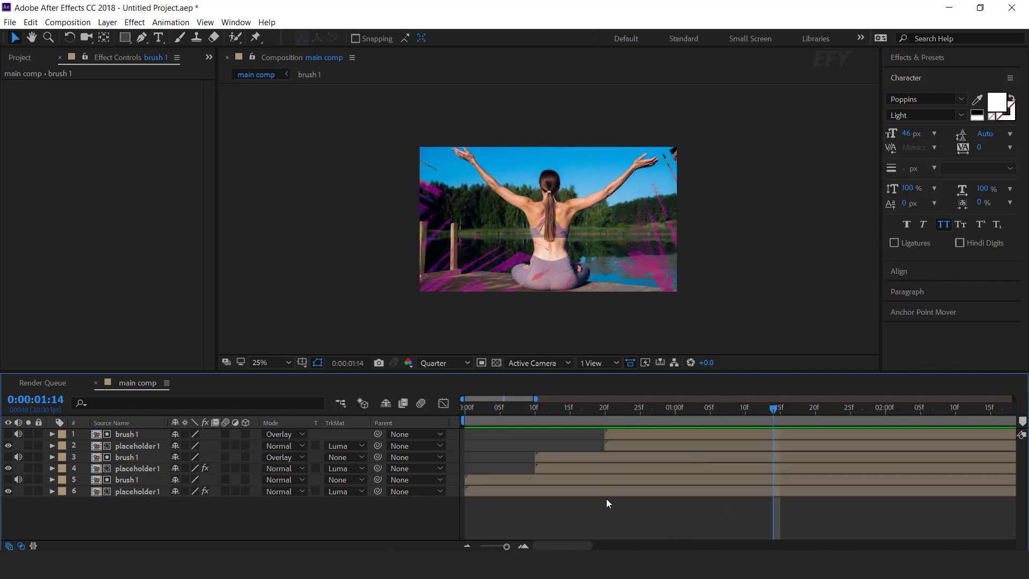
{"action": "scroll", "coordinate": [604, 502], "scroll_direction": "down", "scroll_amount": 5}
{"action": "left_click", "coordinate": [585, 410]}
Step: Create a new composition named lines
{"action": "left_click", "coordinate": [21, 54]}
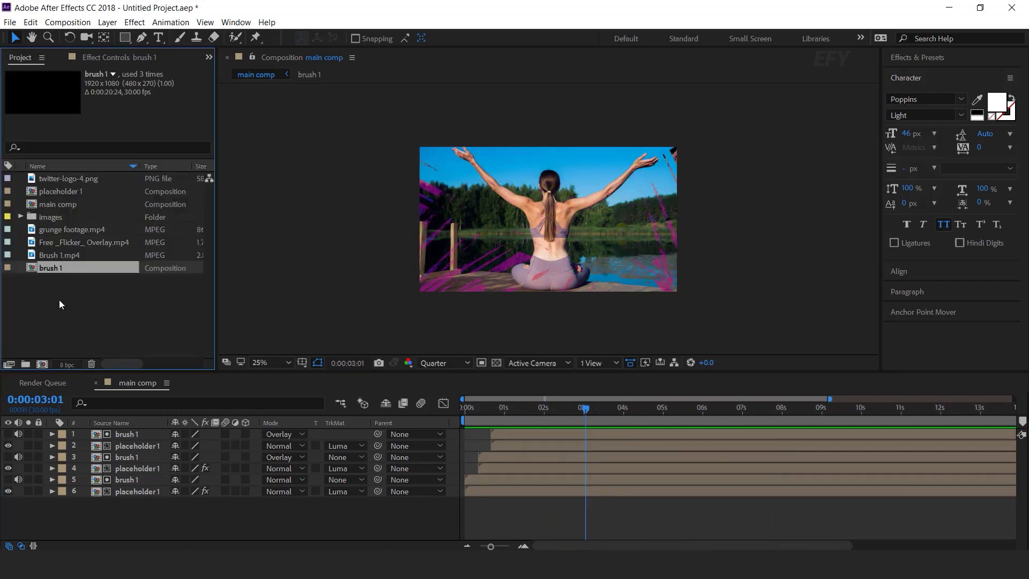
{"action": "left_click", "coordinate": [41, 365]}
{"action": "type", "text": "line"}
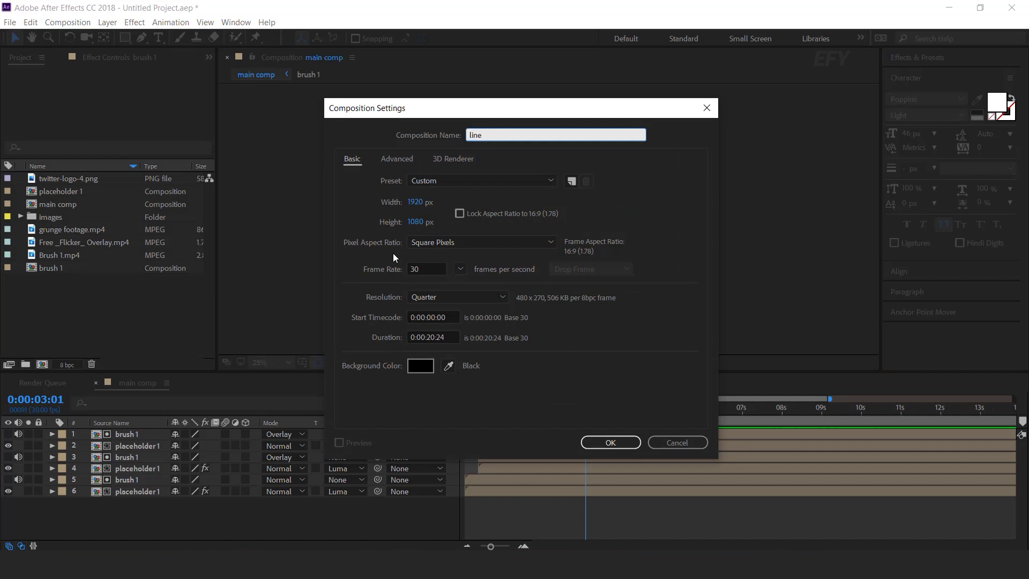
{"action": "type", "text": "s"}
{"action": "key", "text": "Return"}
Step: Add a comp-sized black solid to the lines composition and apply the Venetian Blinds effect to it
{"action": "right_click", "coordinate": [393, 461]}
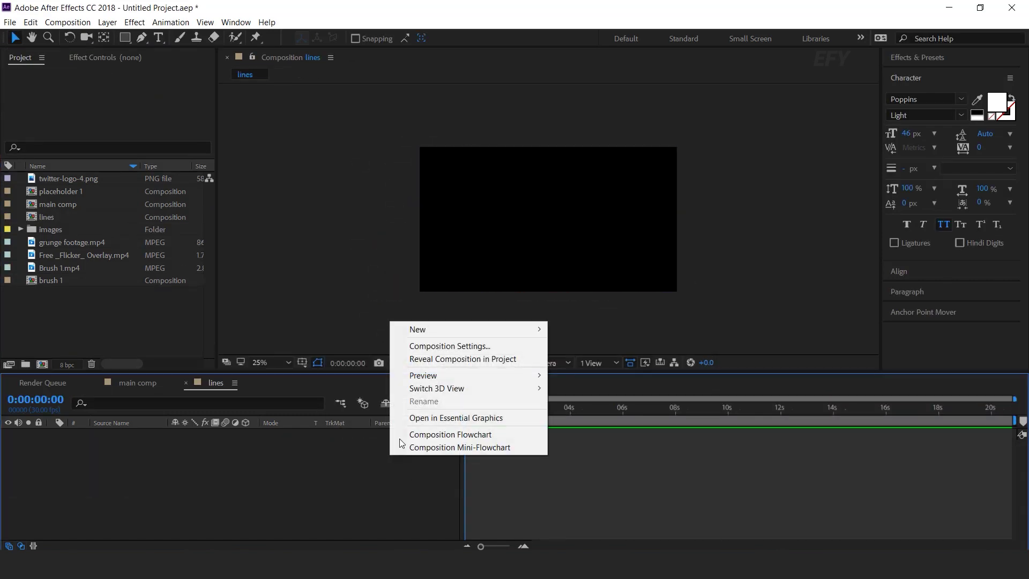
{"action": "mouse_move", "coordinate": [425, 330]}
{"action": "left_click", "coordinate": [590, 357]}
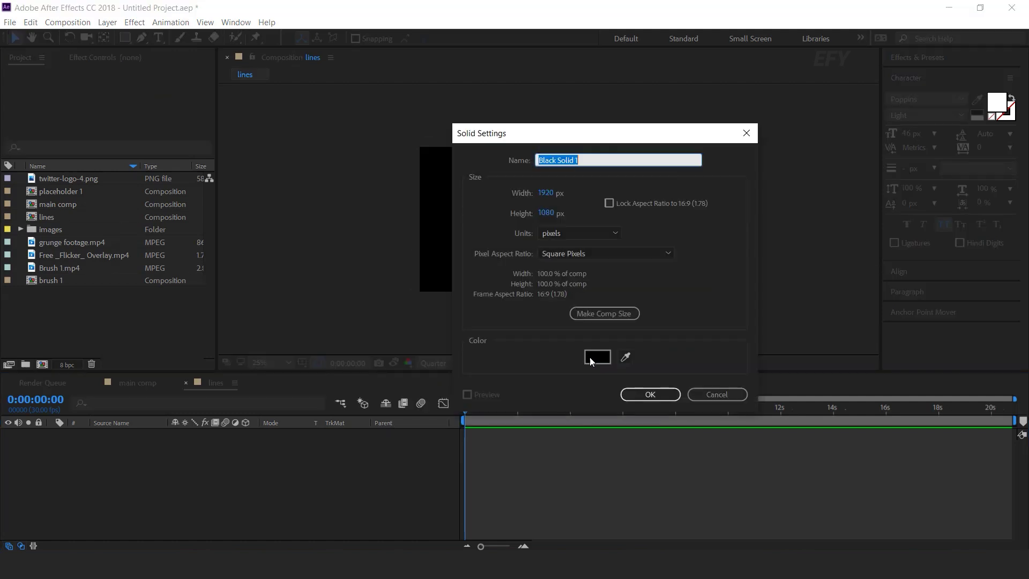
{"action": "left_click", "coordinate": [650, 394]}
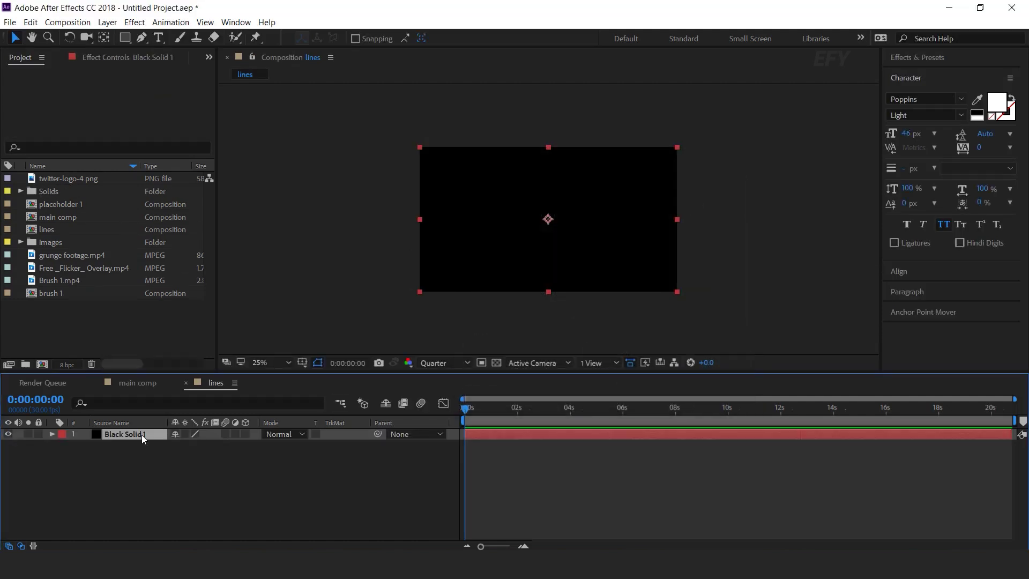
{"action": "key", "text": "ctrl+space"}
{"action": "type", "text": "ve"}
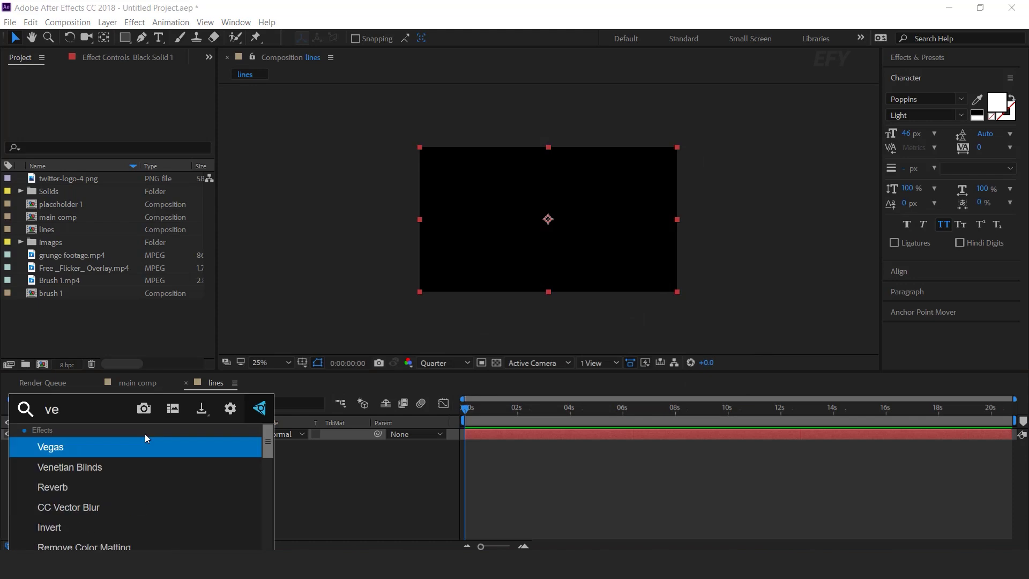
{"action": "key", "text": "Down"}
{"action": "key", "text": "Return"}
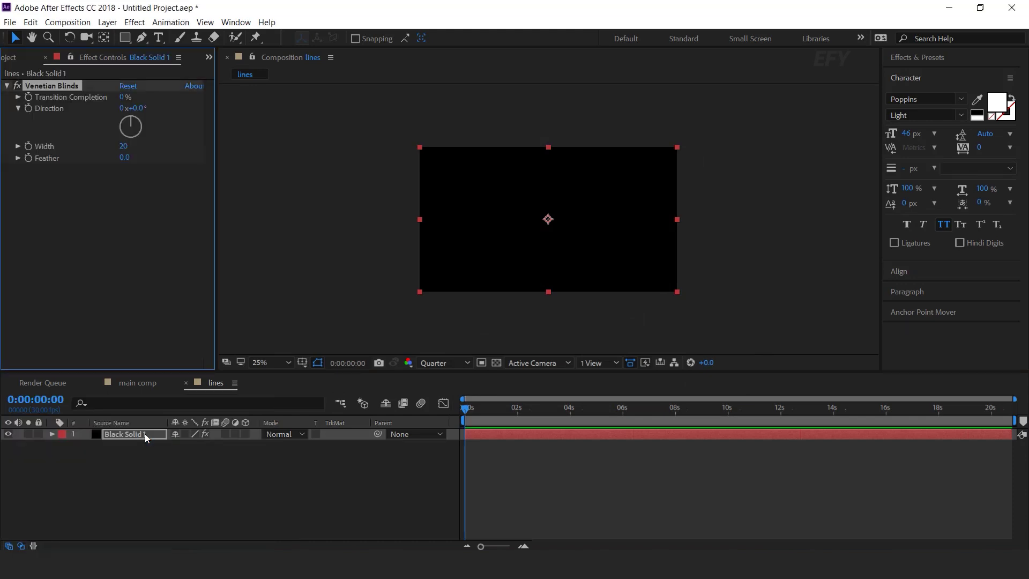
Step: Show the transparency grid and set the Venetian Blinds Transition Completion to 85%
{"action": "left_click", "coordinate": [497, 364]}
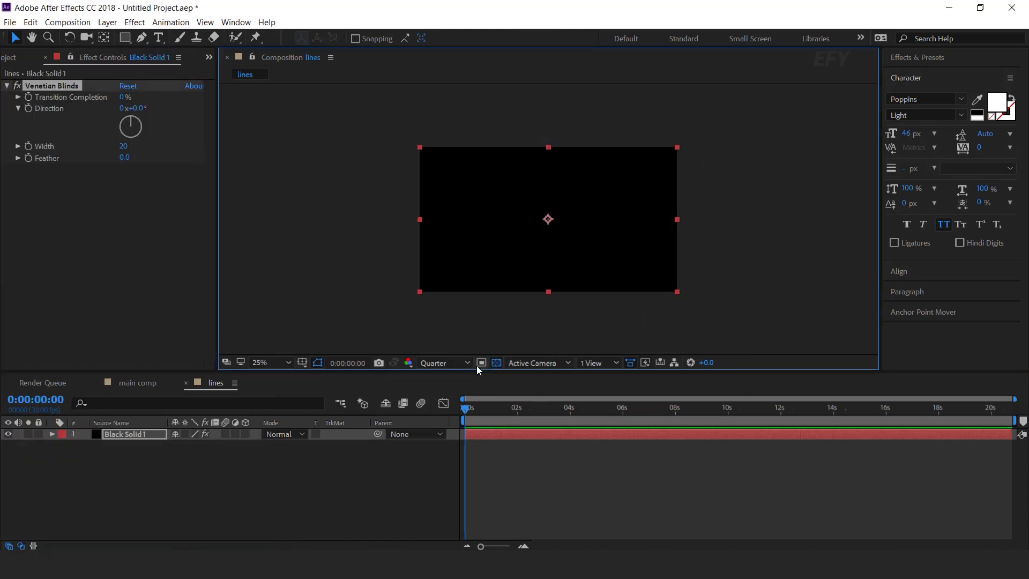
{"action": "left_click_drag", "start_coordinate": [125, 98], "coordinate": [135, 98]}
{"action": "scroll", "coordinate": [547, 220], "scroll_direction": "up", "scroll_amount": 1}
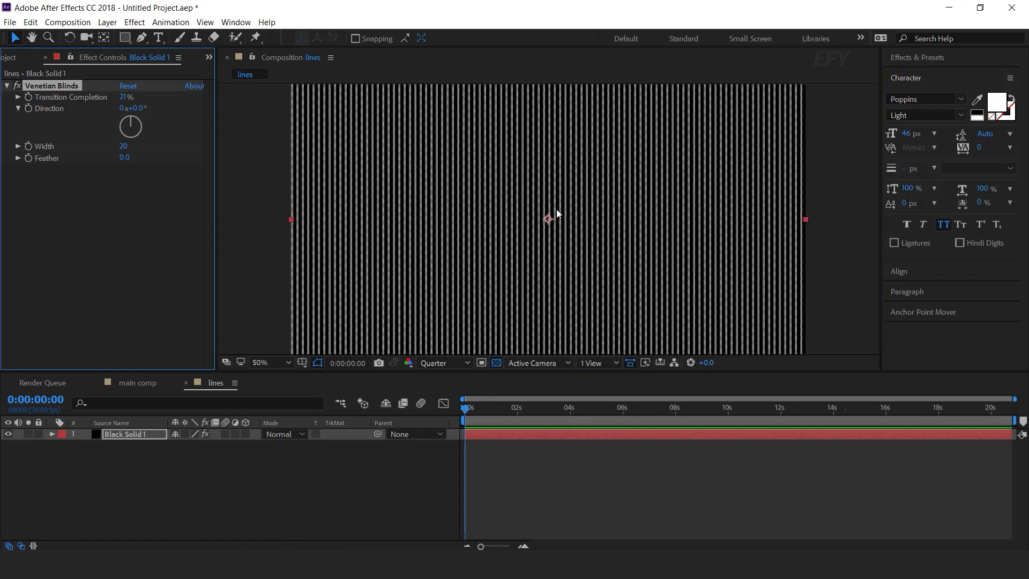
{"action": "left_click", "coordinate": [133, 97]}
{"action": "type", "text": "85"}
{"action": "key", "text": "Return"}
{"action": "scroll", "coordinate": [500, 256], "scroll_direction": "up", "scroll_amount": 1}
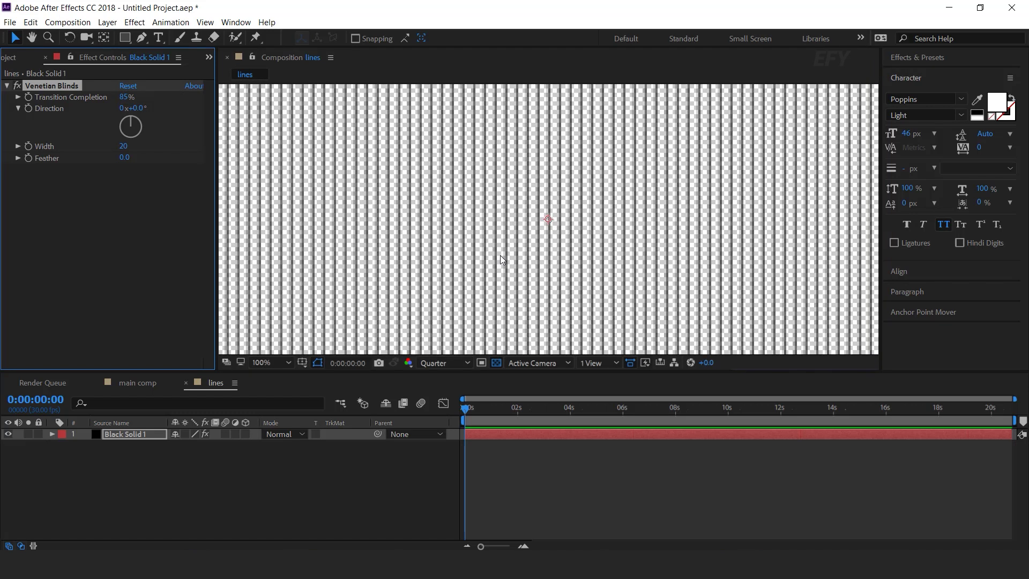
Step: Set the Venetian Blinds Width to 6 and Direction to 90° to make thin horizontal lines
{"action": "left_click", "coordinate": [124, 147]}
{"action": "type", "text": "6"}
{"action": "key", "text": "Return"}
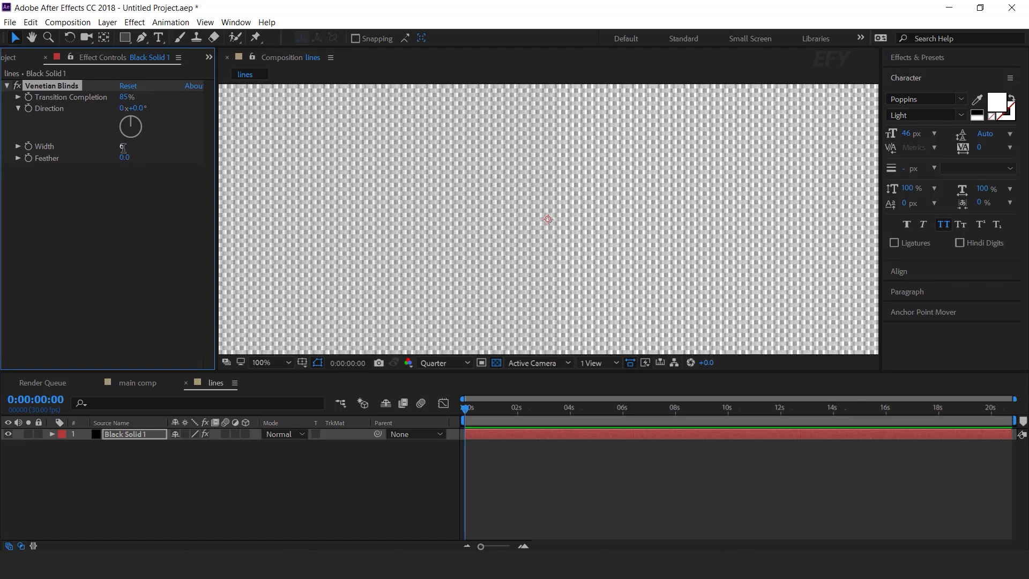
{"action": "left_click", "coordinate": [139, 109]}
{"action": "key", "text": "Return"}
{"action": "scroll", "coordinate": [587, 246], "scroll_direction": "up", "scroll_amount": 2}
{"action": "scroll", "coordinate": [533, 218], "scroll_direction": "down", "scroll_amount": 4}
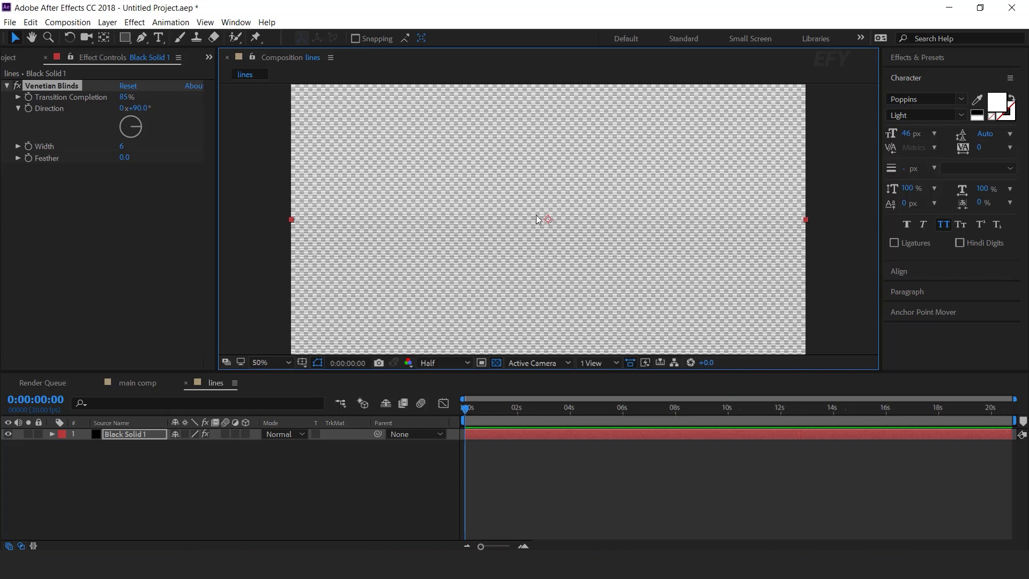
Step: Place the lines composition as the top layer of main comp and inspect the line overlay on the photo
{"action": "left_click", "coordinate": [271, 494]}
{"action": "left_click", "coordinate": [135, 383]}
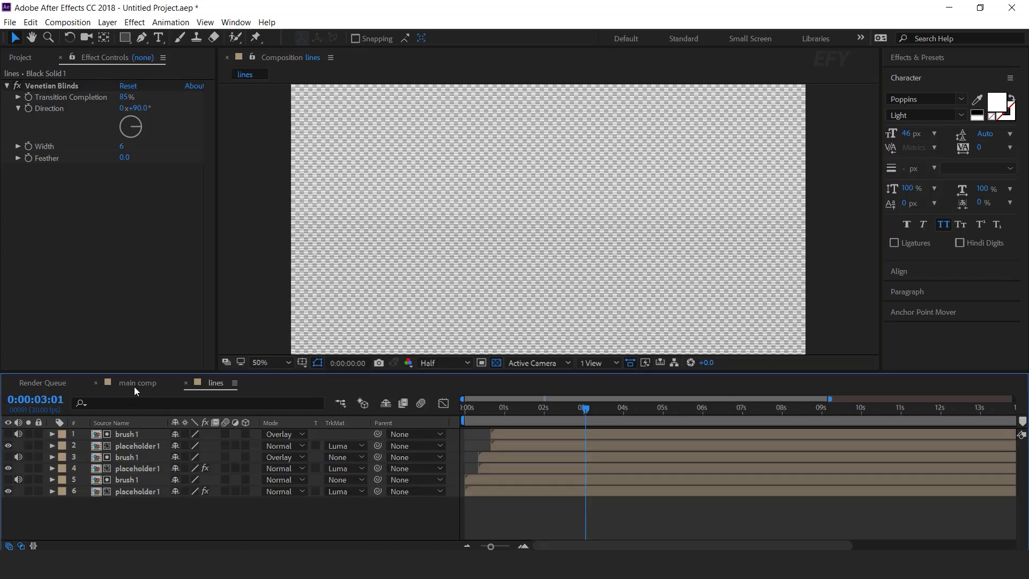
{"action": "left_click", "coordinate": [23, 54]}
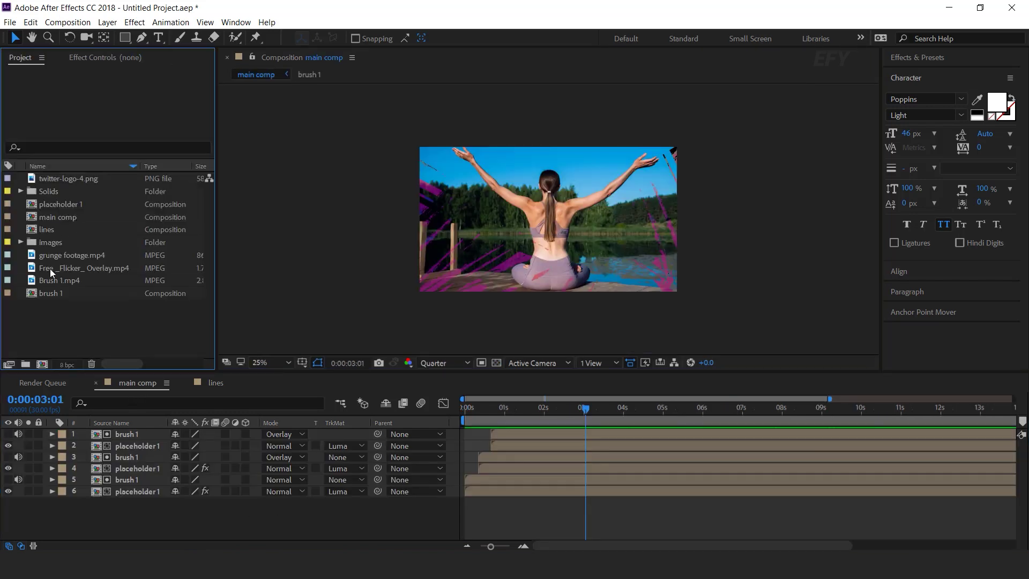
{"action": "left_click_drag", "start_coordinate": [38, 230], "coordinate": [127, 429]}
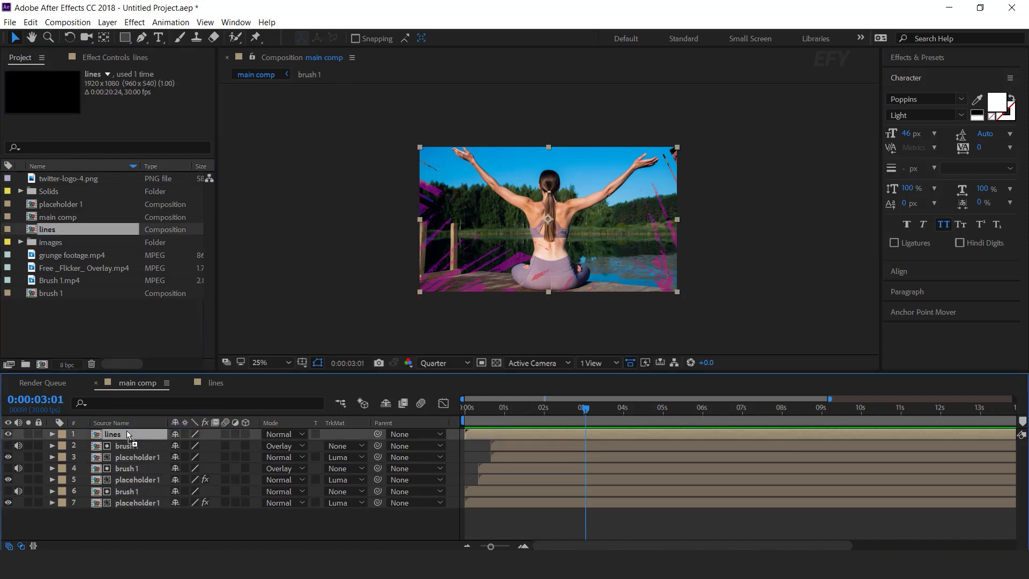
{"action": "scroll", "coordinate": [552, 219], "scroll_direction": "up", "scroll_amount": 4}
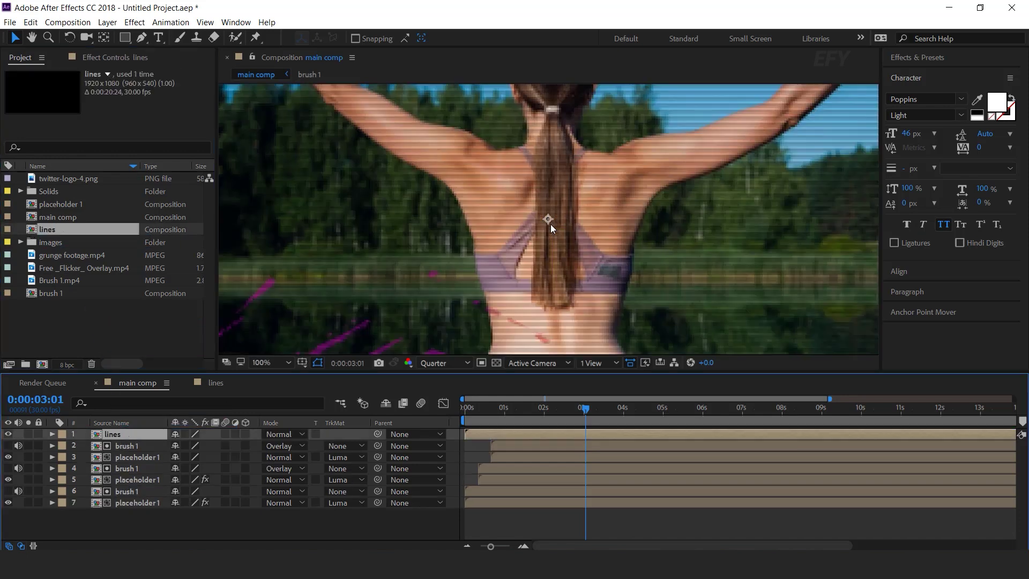
{"action": "scroll", "coordinate": [503, 201], "scroll_direction": "down", "scroll_amount": 4}
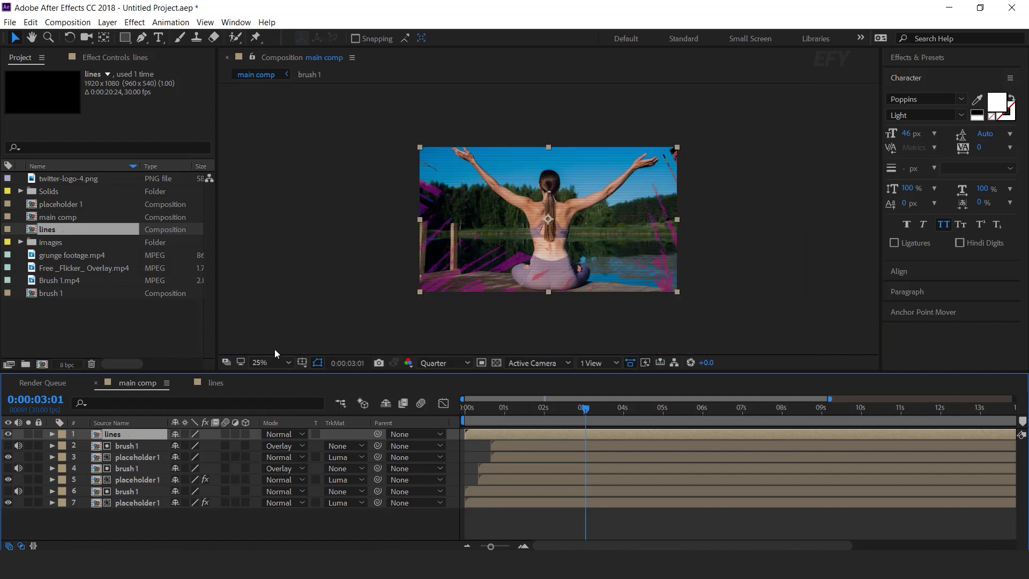
Step: Create a composition named text 1 and add the centred white text "BRUSH STROKE" in Poppins Light at 90 px
{"action": "left_click", "coordinate": [61, 322]}
{"action": "left_click", "coordinate": [42, 364]}
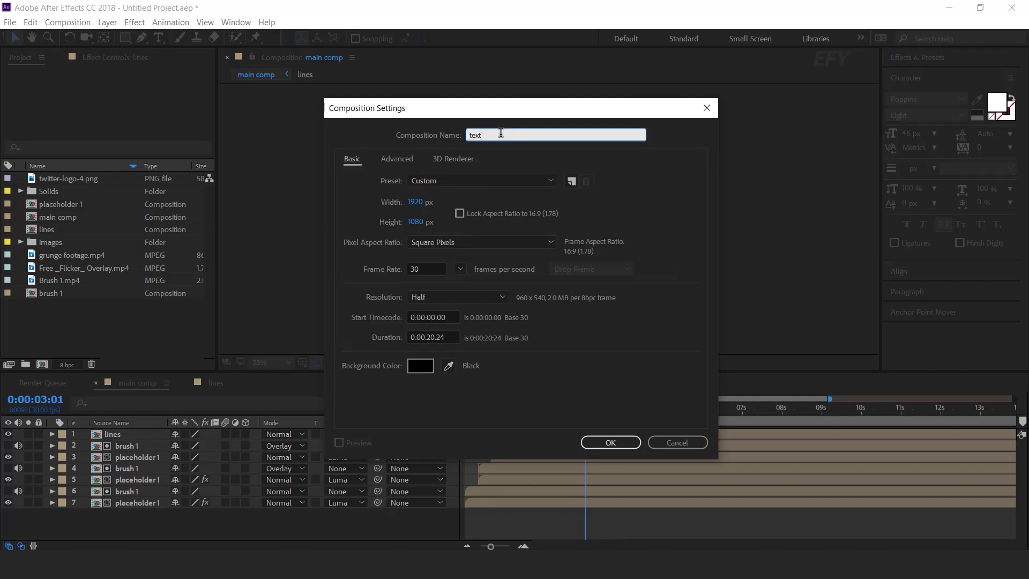
{"action": "key", "text": "Return"}
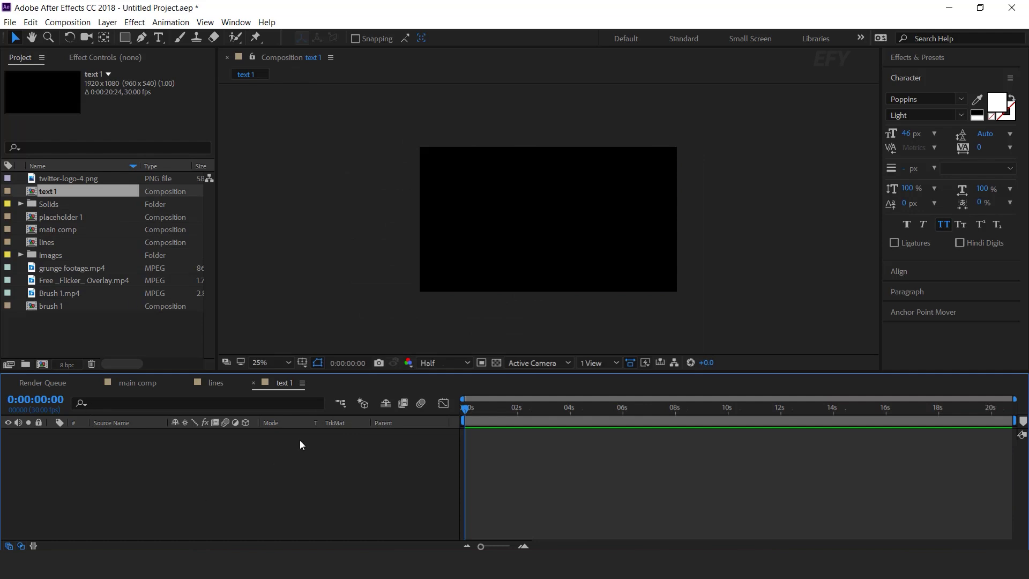
{"action": "left_click", "coordinate": [159, 39]}
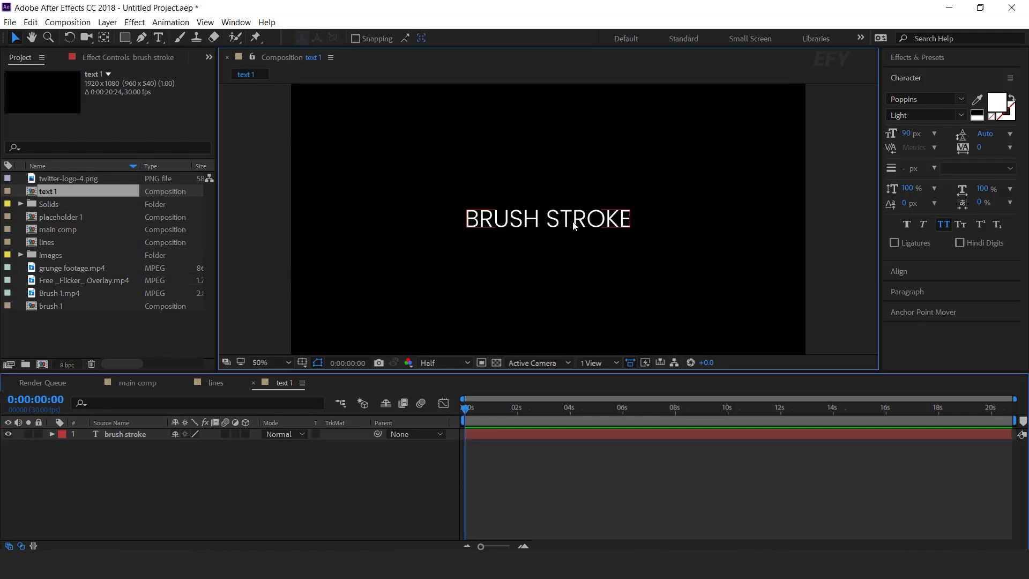
Step: Add a Tracking animator to the brush stroke text layer
{"action": "left_click", "coordinate": [182, 435]}
{"action": "left_click", "coordinate": [52, 434]}
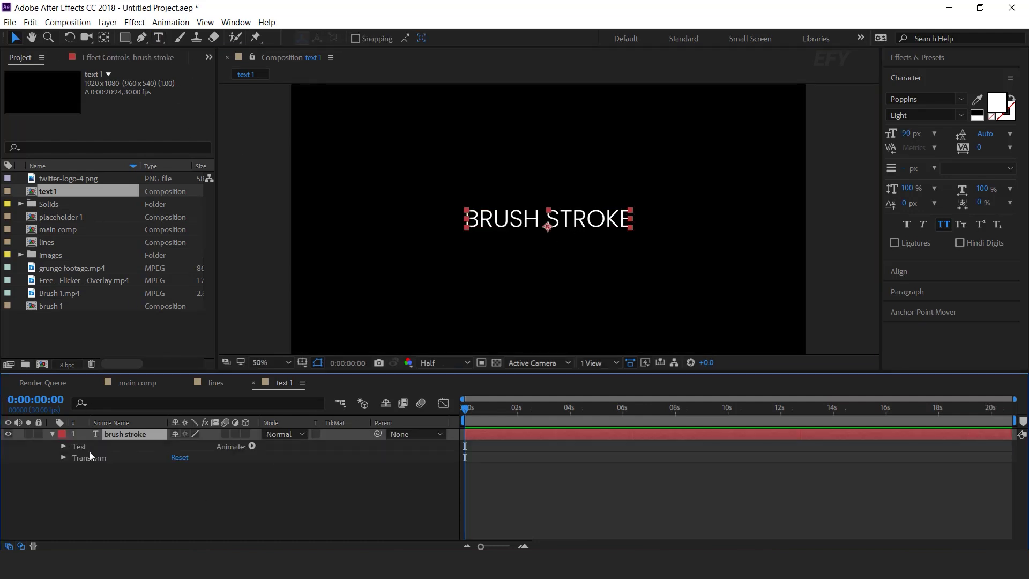
{"action": "left_click", "coordinate": [252, 447]}
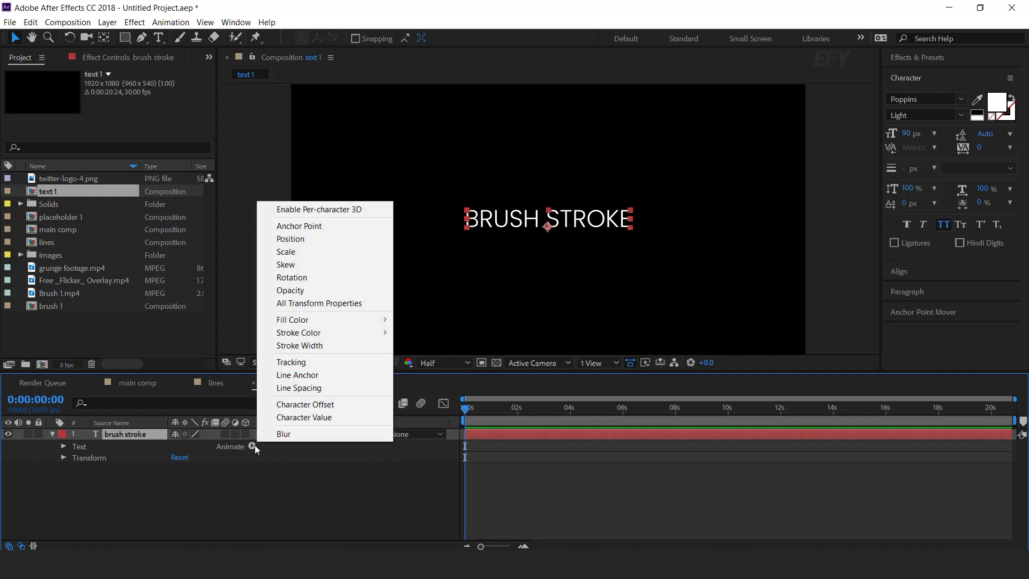
{"action": "left_click", "coordinate": [298, 362]}
{"action": "scroll", "coordinate": [476, 492], "scroll_direction": "down", "scroll_amount": 1}
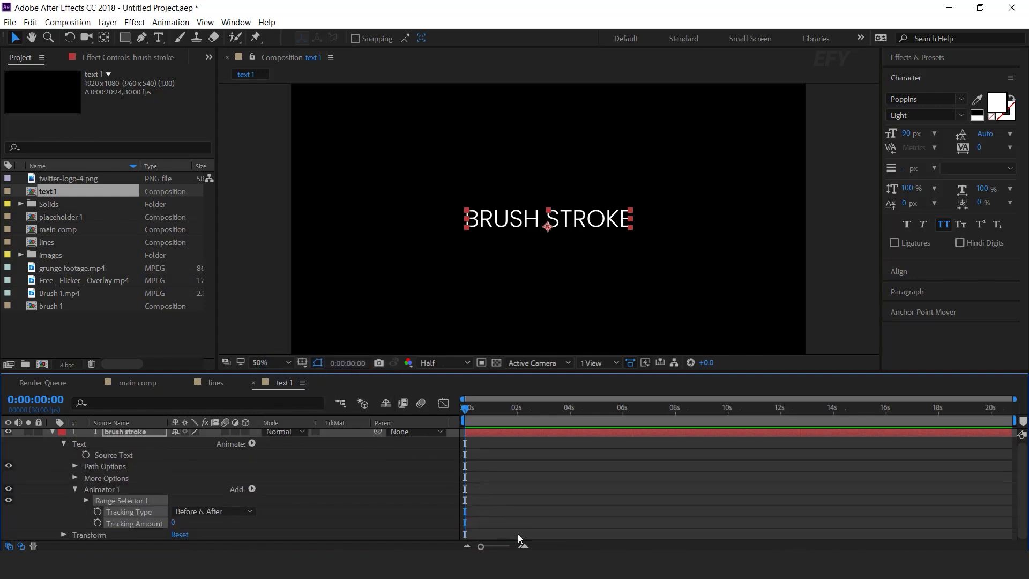
Step: Set a Tracking Amount keyframe of 0 at frame 20 on the brush stroke text layer
{"action": "left_click", "coordinate": [522, 546]}
{"action": "left_click", "coordinate": [523, 546]}
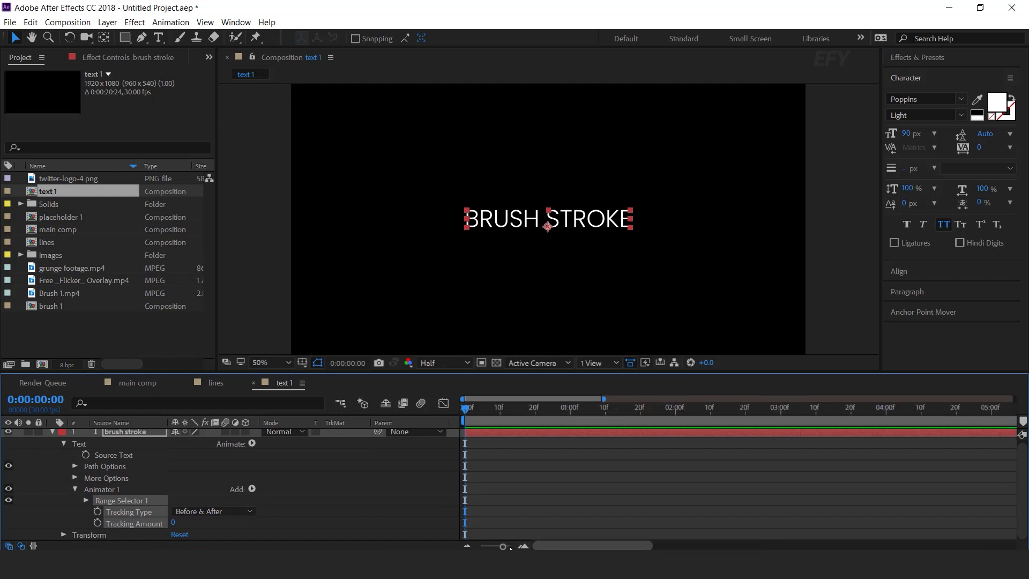
{"action": "left_click_drag", "start_coordinate": [470, 409], "coordinate": [535, 411]}
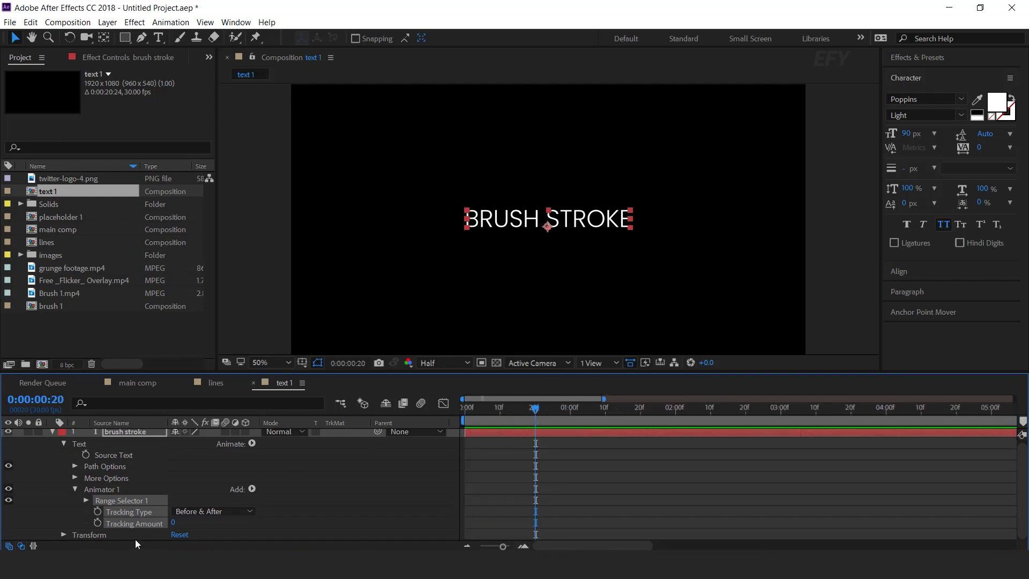
{"action": "left_click", "coordinate": [211, 529]}
{"action": "left_click", "coordinate": [97, 523]}
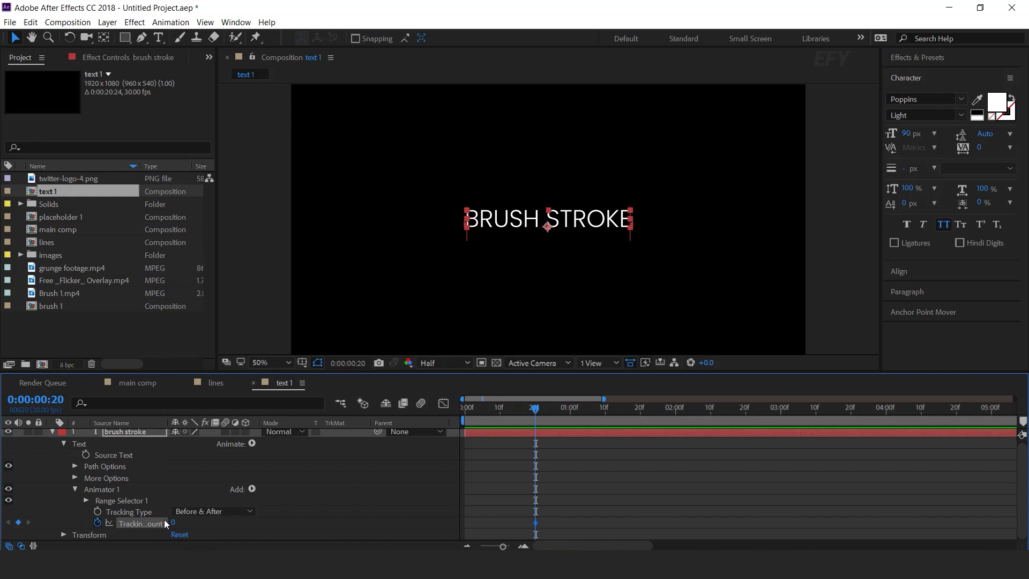
Step: Set the text's Tracking Amount to -35 at frame 0 to add the starting keyframe
{"action": "left_click_drag", "start_coordinate": [534, 408], "coordinate": [375, 418]}
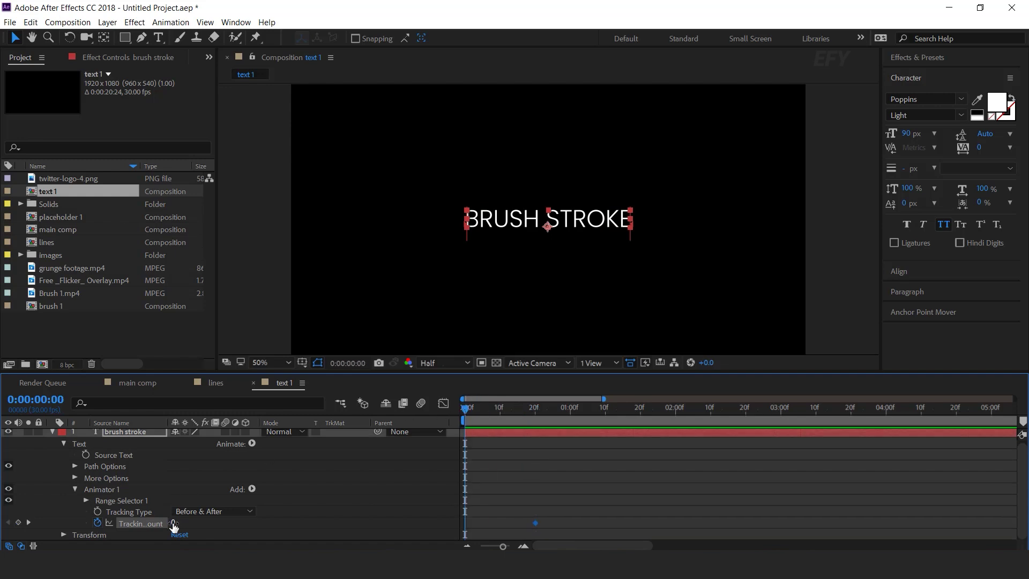
{"action": "type", "text": "-35"}
{"action": "key", "text": "Return"}
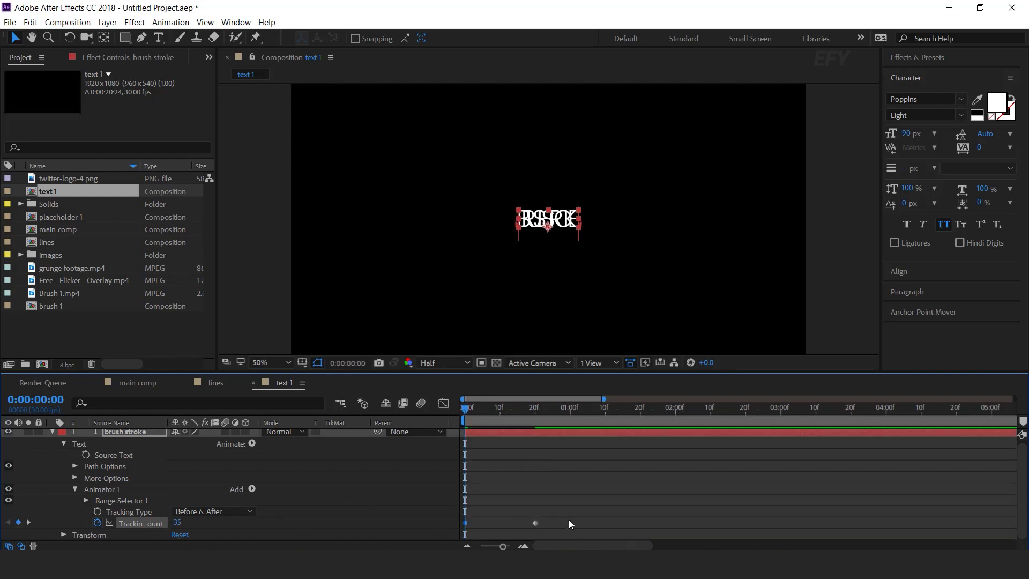
Step: Apply Easy Ease to both Tracking Amount keyframes of the brush stroke text layer
{"action": "left_click_drag", "start_coordinate": [568, 519], "coordinate": [448, 543]}
{"action": "right_click", "coordinate": [538, 526]}
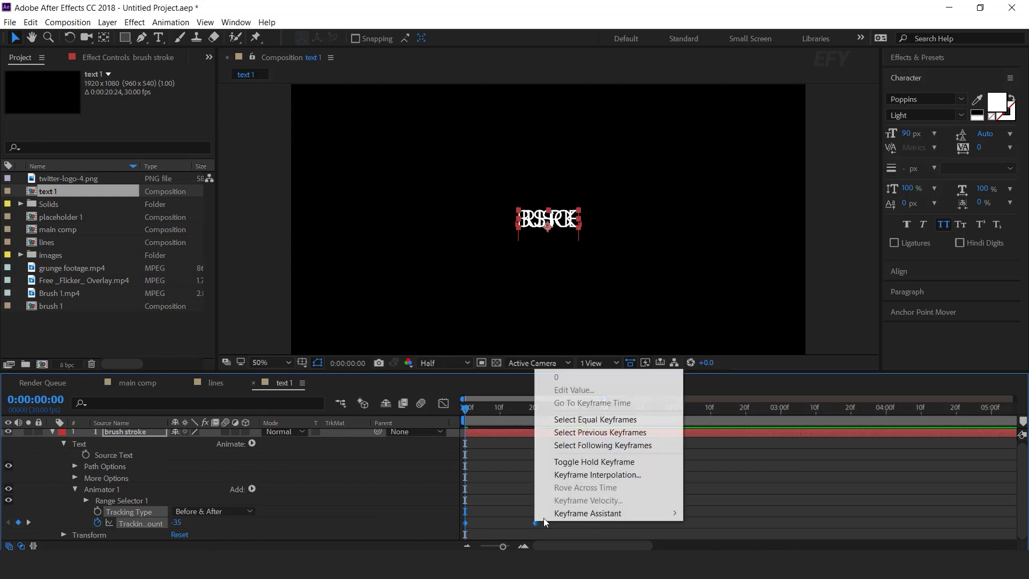
{"action": "mouse_move", "coordinate": [578, 513]}
{"action": "left_click", "coordinate": [713, 423]}
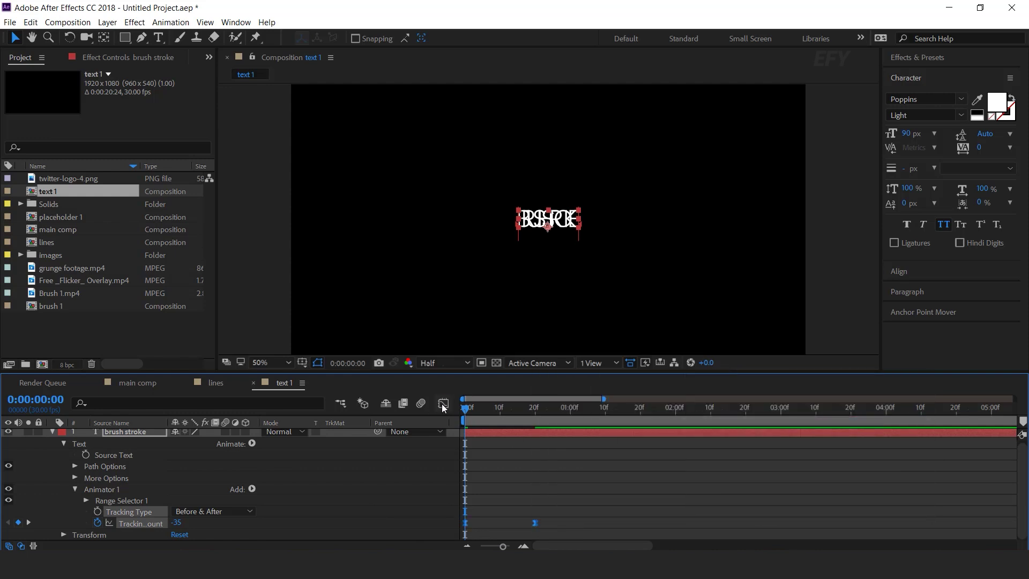
Step: Reshape the Tracking Amount speed curve to peak early with a long ease-out, preview it, and collapse the text layer's properties
{"action": "left_click", "coordinate": [444, 403]}
{"action": "left_click_drag", "start_coordinate": [587, 501], "coordinate": [453, 518]}
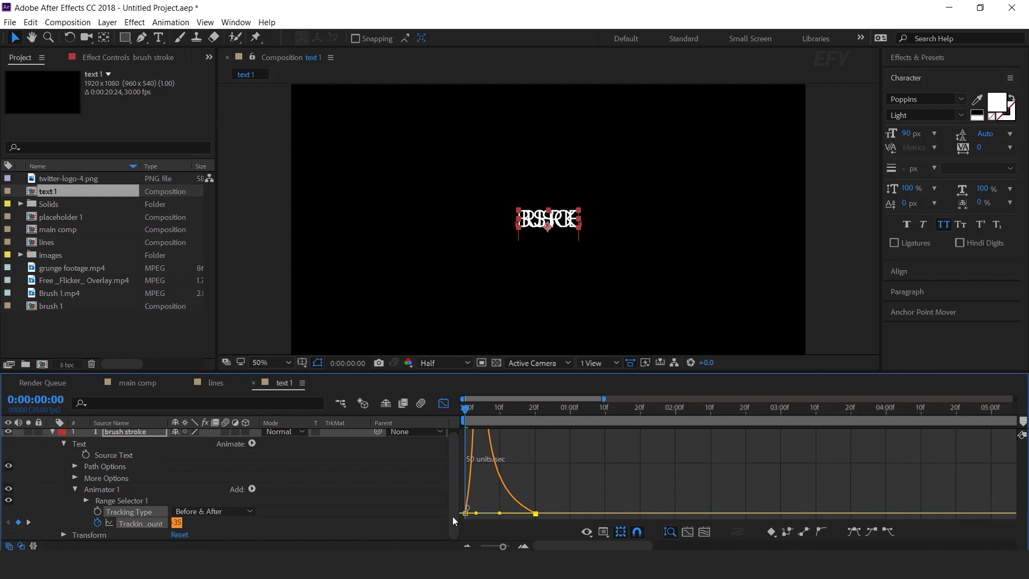
{"action": "left_click", "coordinate": [444, 405]}
{"action": "key", "text": "space"}
{"action": "key", "text": "space"}
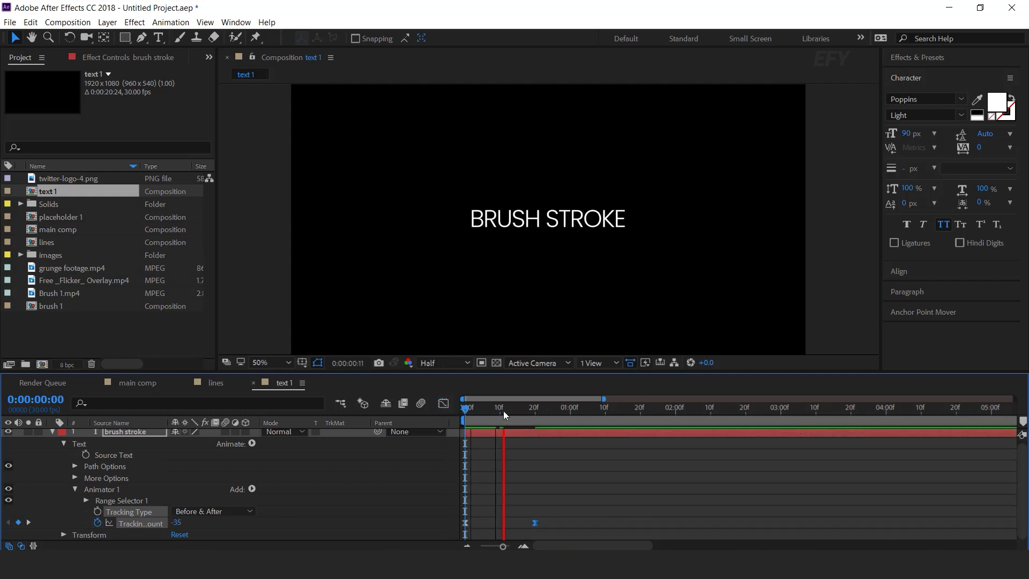
{"action": "left_click", "coordinate": [559, 414]}
{"action": "scroll", "coordinate": [59, 445], "scroll_direction": "up", "scroll_amount": 1}
{"action": "left_click", "coordinate": [52, 434]}
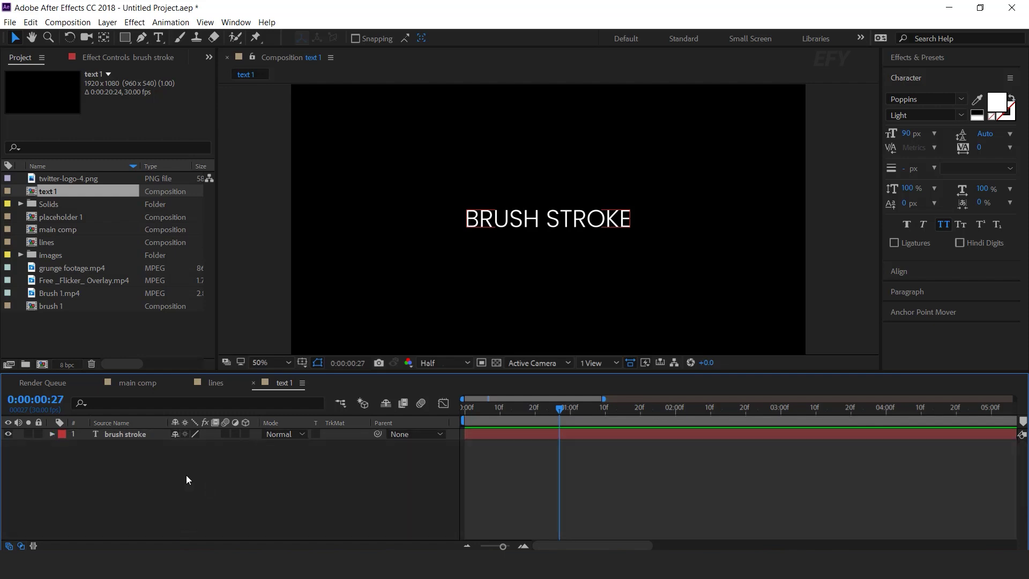
{"action": "key", "text": "space"}
{"action": "key", "text": "space"}
Step: Add the brush 1 composition above the brush stroke text in text 1, set the text's track matte to Luma, and preview it
{"action": "left_click", "coordinate": [54, 317]}
{"action": "left_click", "coordinate": [33, 307]}
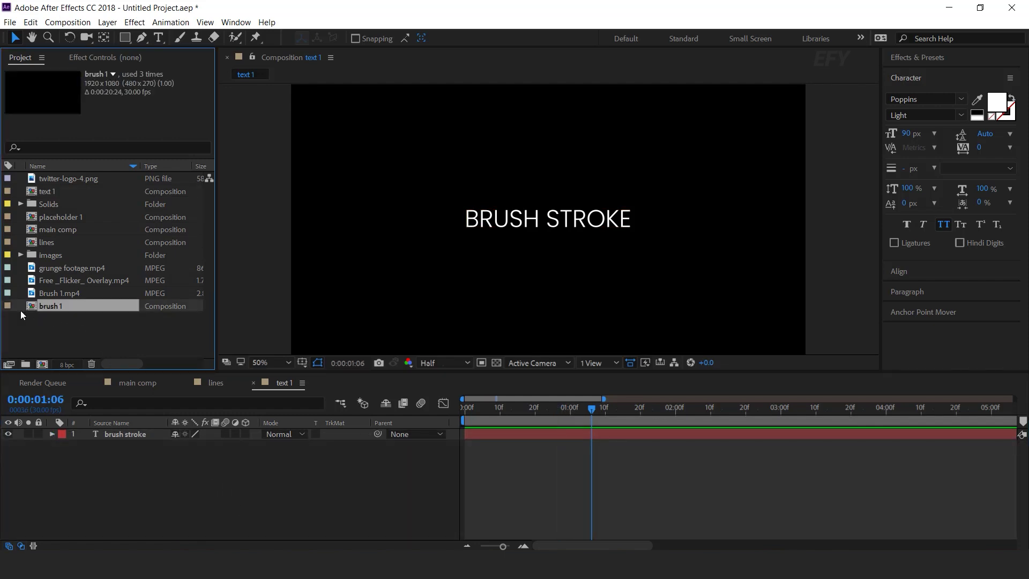
{"action": "left_click_drag", "start_coordinate": [30, 306], "coordinate": [136, 432]}
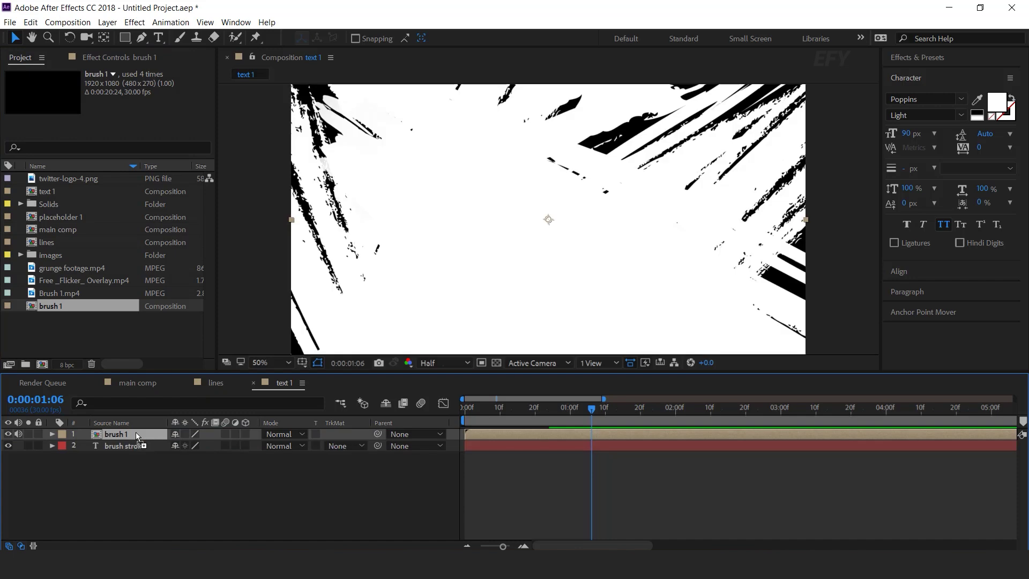
{"action": "left_click", "coordinate": [340, 445]}
{"action": "left_click", "coordinate": [386, 500]}
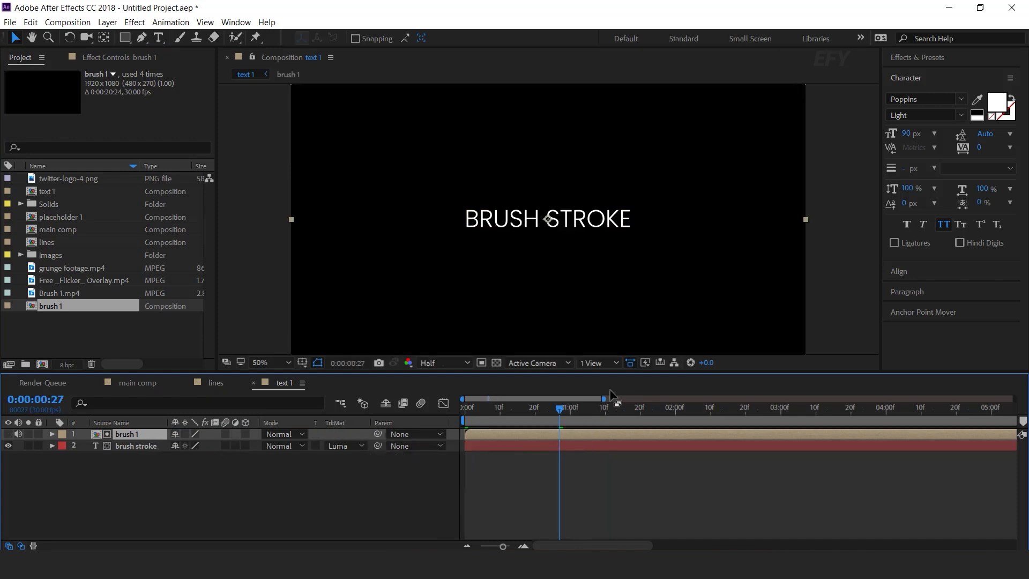
{"action": "key", "text": "space"}
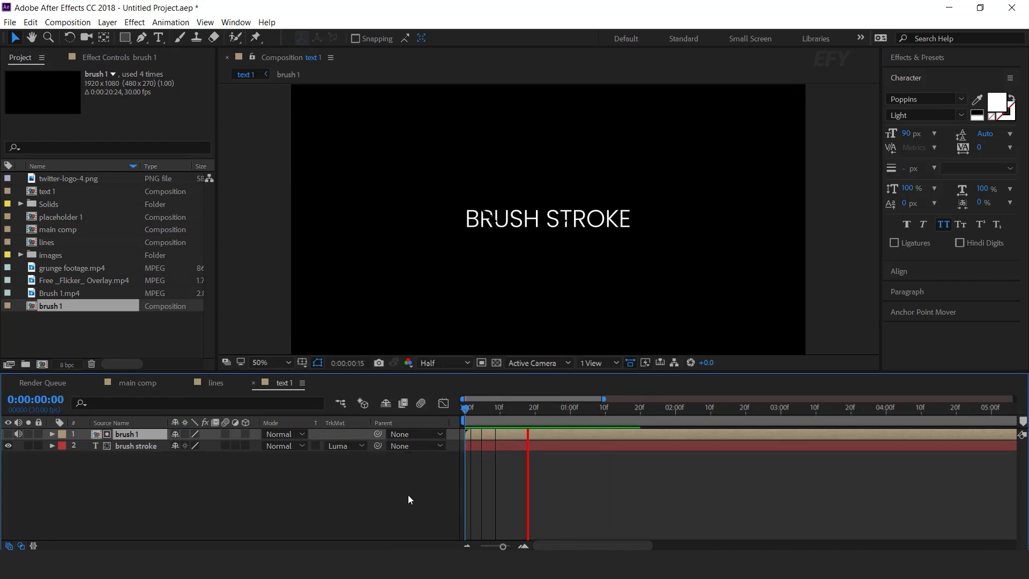
{"action": "left_click", "coordinate": [594, 407]}
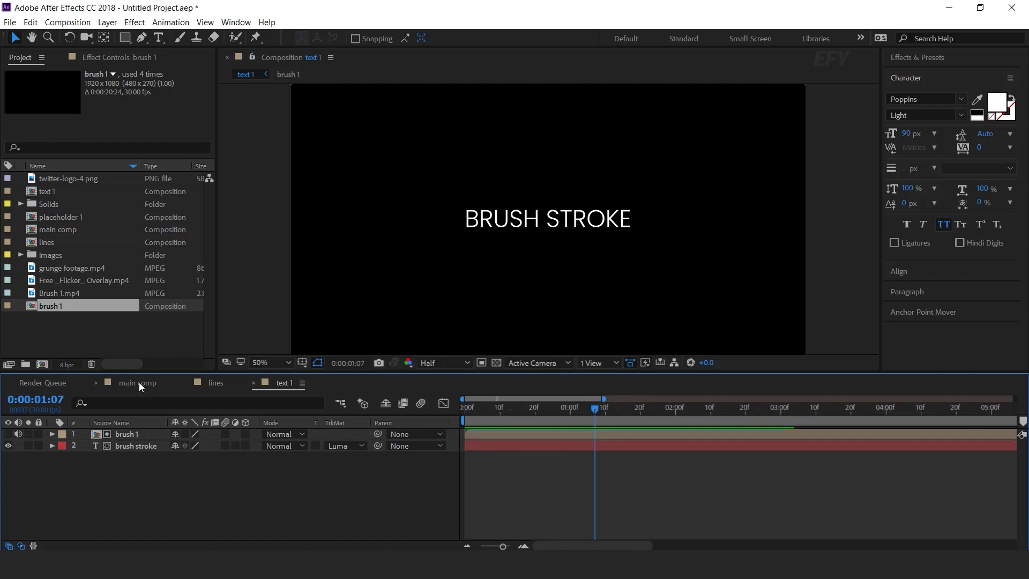
Step: Add the text 1 composition as the topmost layer of main comp and preview the reveal with the title
{"action": "left_click", "coordinate": [138, 382]}
{"action": "left_click", "coordinate": [77, 330]}
{"action": "left_click_drag", "start_coordinate": [30, 193], "coordinate": [140, 434]}
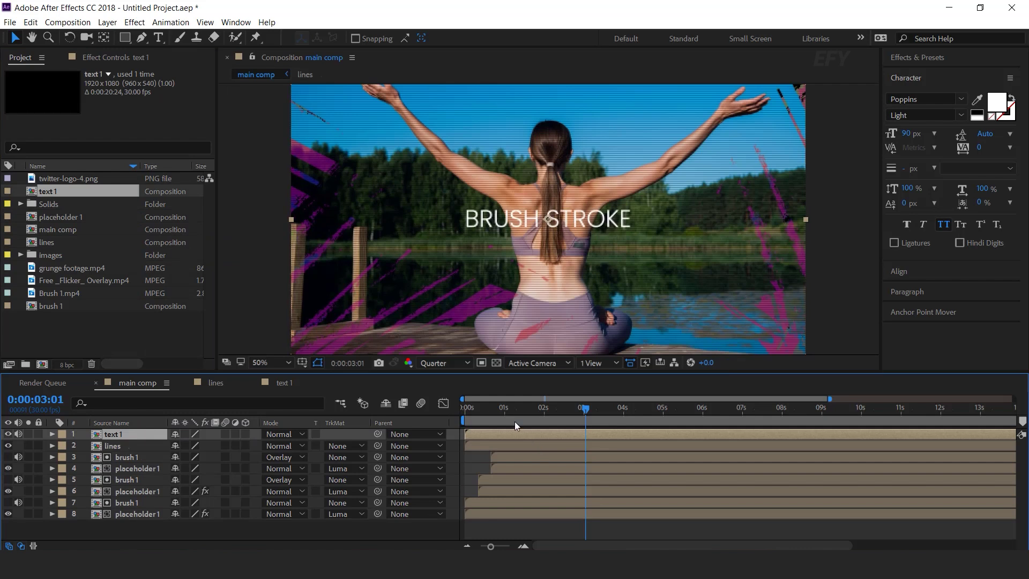
{"action": "left_click_drag", "start_coordinate": [494, 410], "coordinate": [429, 418]}
{"action": "key", "text": "space"}
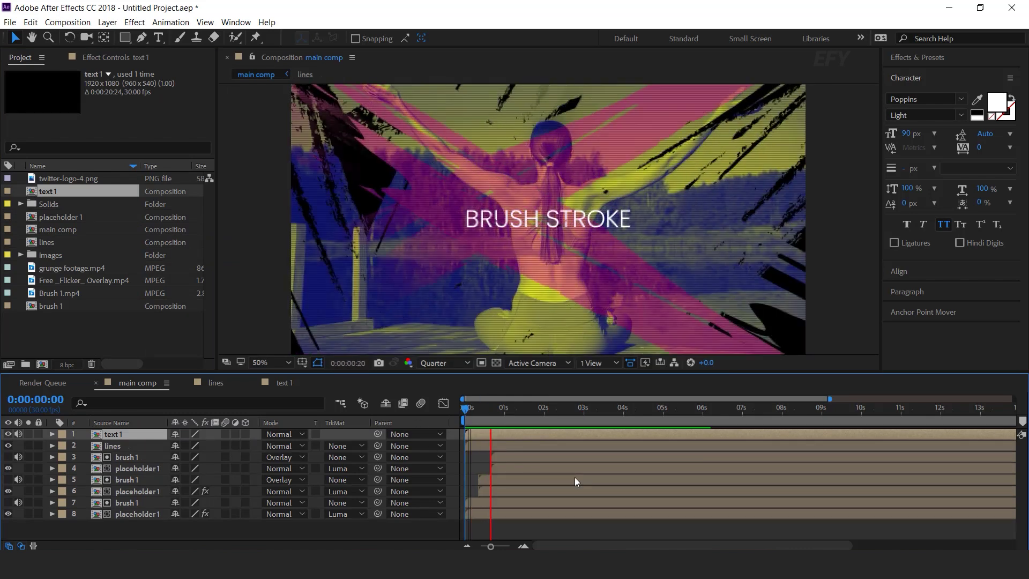
{"action": "key", "text": "space"}
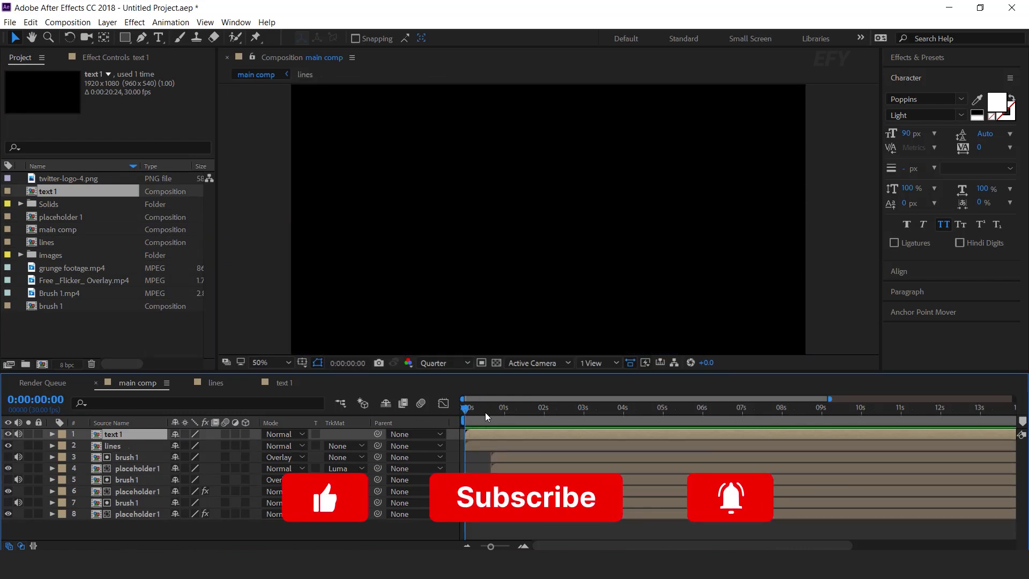
{"action": "key", "text": "space"}
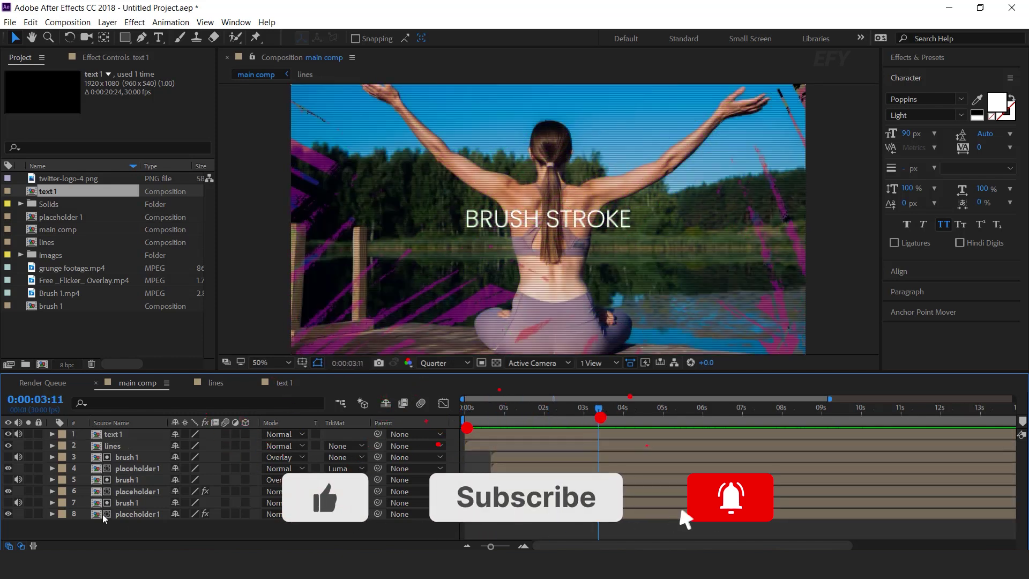
Step: Pre-compose all layers of main comp into a new composition named scene1
{"action": "key", "text": "ctrl+a"}
{"action": "right_click", "coordinate": [148, 478]}
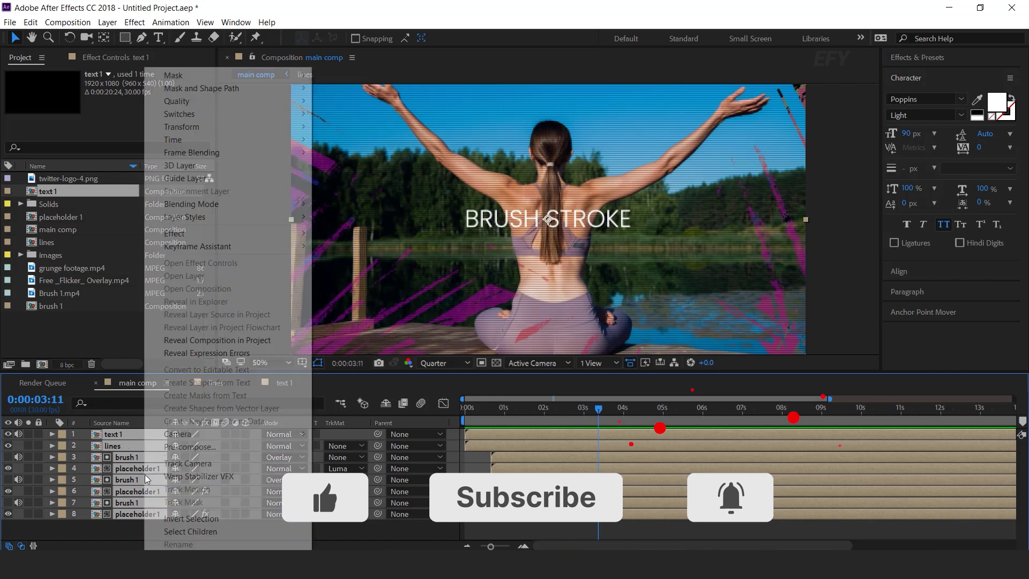
{"action": "left_click", "coordinate": [204, 447]}
{"action": "type", "text": "scene1"}
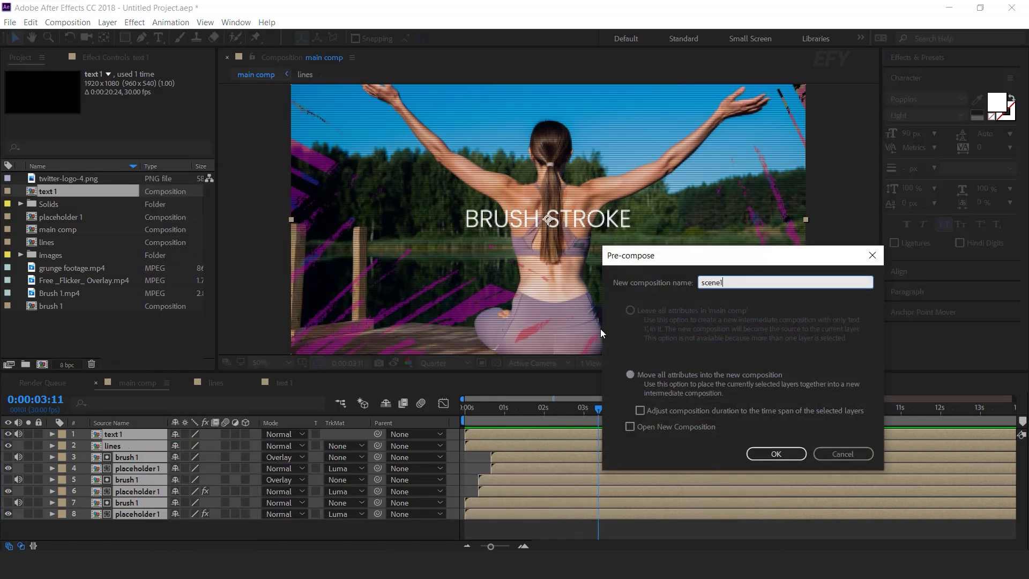
{"action": "key", "text": "Return"}
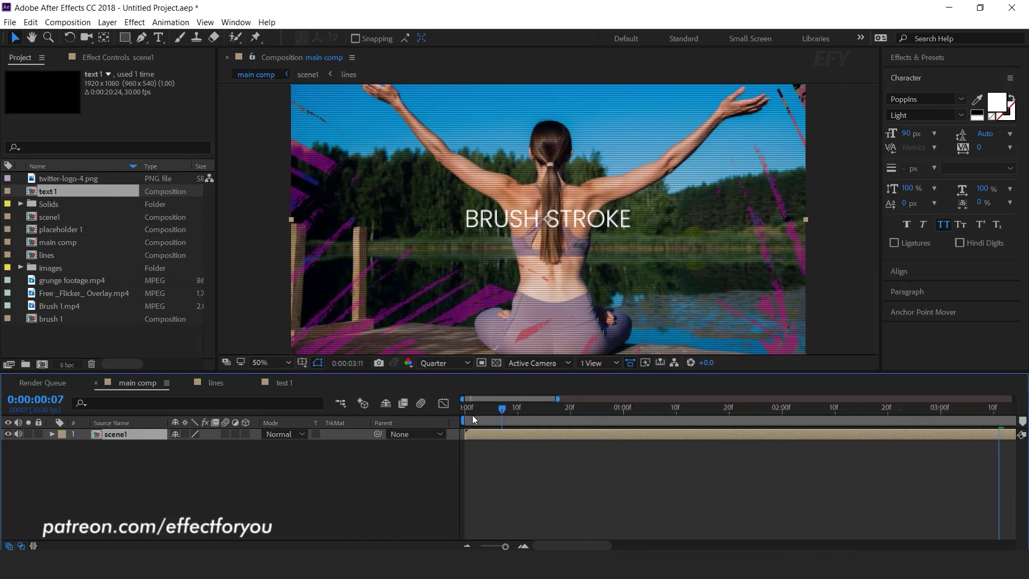
Step: Duplicate the scene1 composition, place the copy above scene1 in main comp starting at frame 20, and preview the overlap
{"action": "key", "text": "Home"}
{"action": "left_click", "coordinate": [63, 329]}
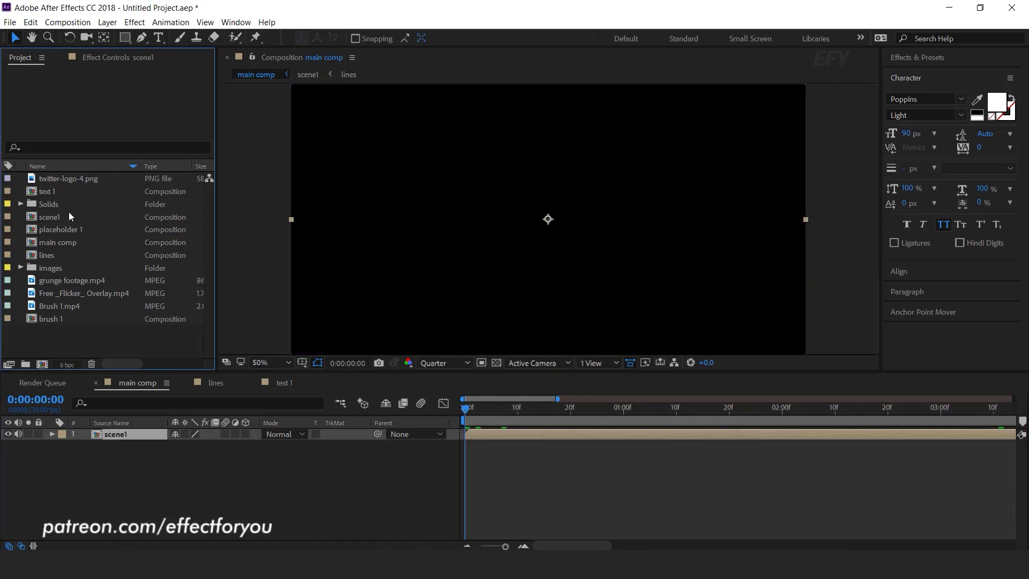
{"action": "left_click", "coordinate": [54, 217]}
{"action": "key", "text": "ctrl+d"}
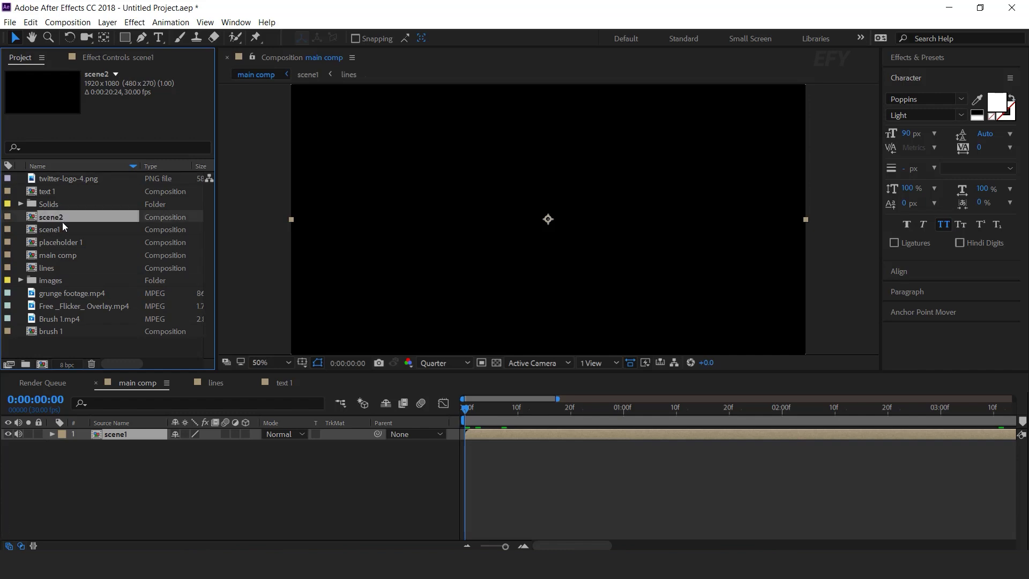
{"action": "left_click_drag", "start_coordinate": [40, 217], "coordinate": [148, 436]}
{"action": "key", "text": "u"}
{"action": "left_click_drag", "start_coordinate": [491, 432], "coordinate": [609, 434]}
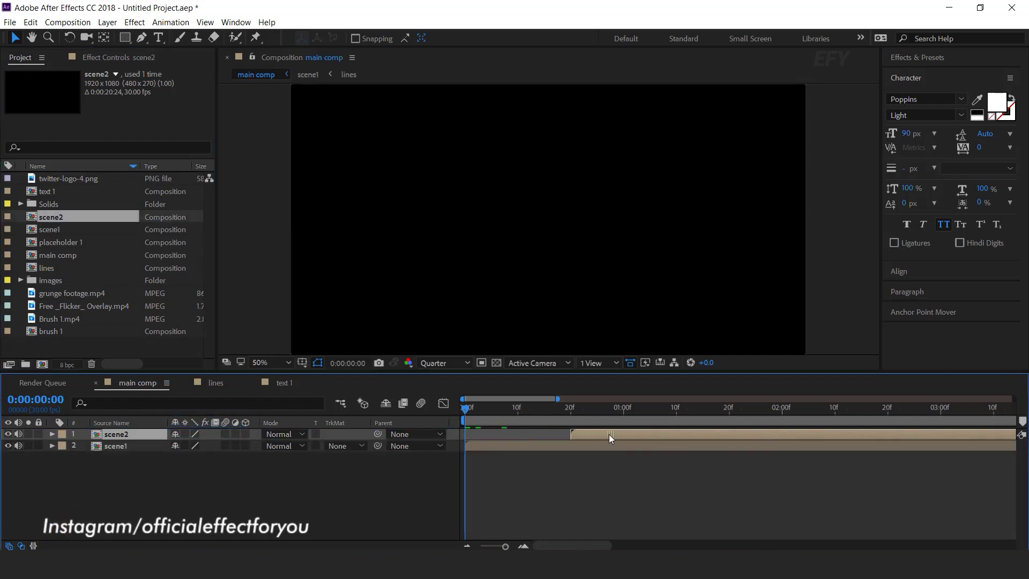
{"action": "key", "text": "space"}
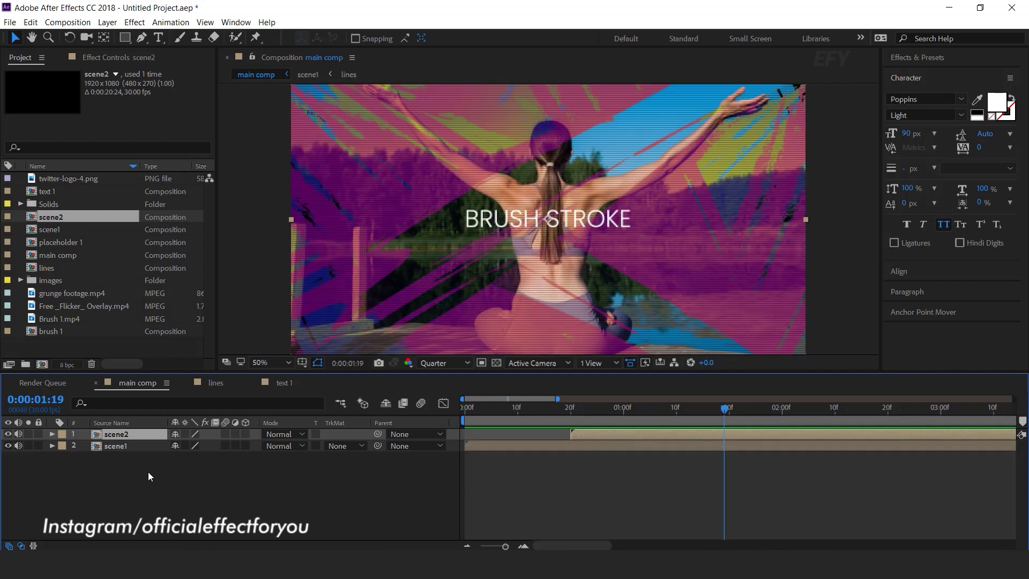
Step: Duplicate the placeholder 1 composition and replace all three placeholder 1 layers in scene2 with the copy
{"action": "double_click", "coordinate": [122, 433]}
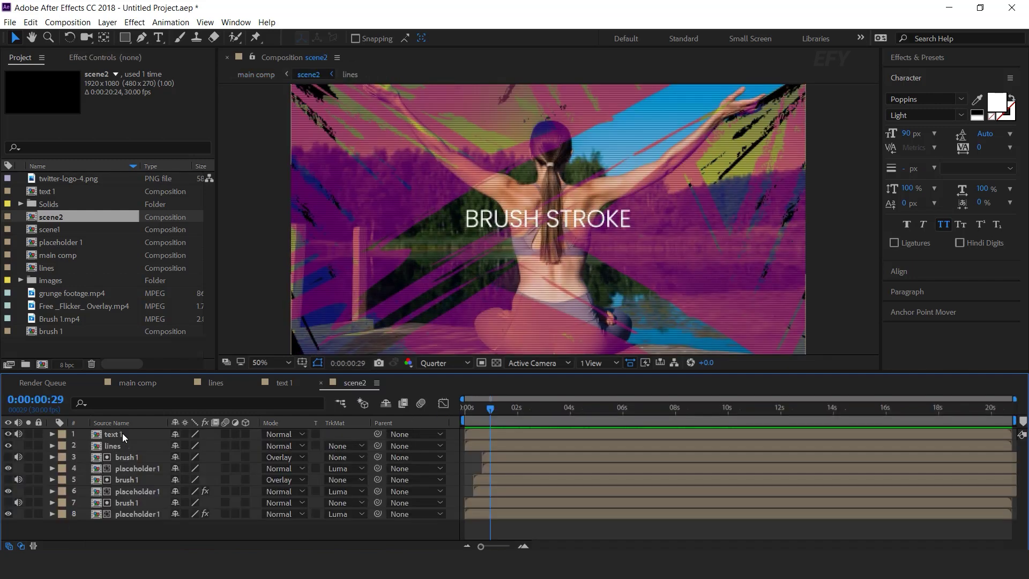
{"action": "left_click", "coordinate": [149, 467]}
{"action": "left_click", "coordinate": [150, 491], "text": "ctrl"}
{"action": "left_click", "coordinate": [150, 513], "text": "ctrl"}
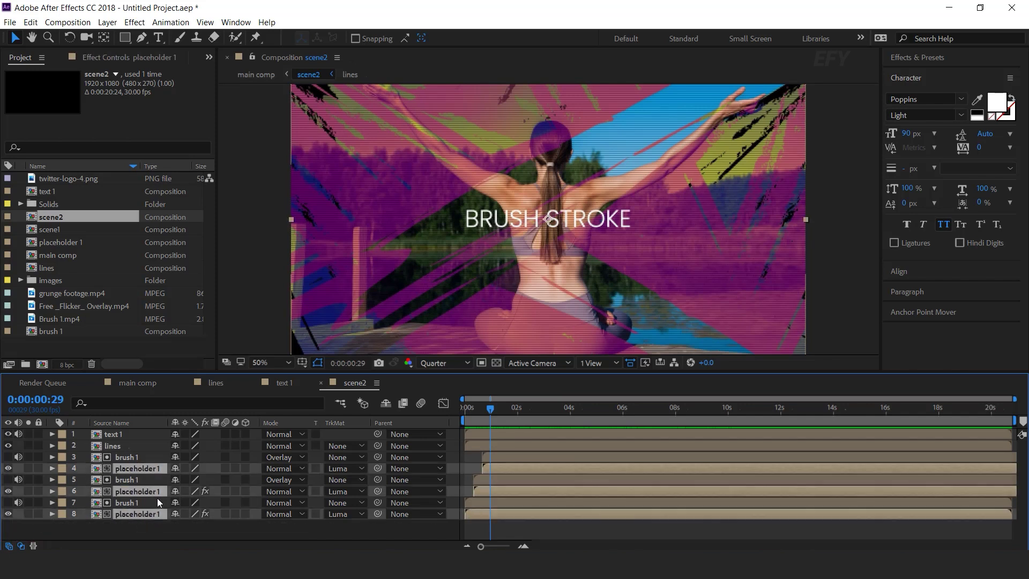
{"action": "left_click", "coordinate": [75, 343]}
{"action": "left_click", "coordinate": [63, 242]}
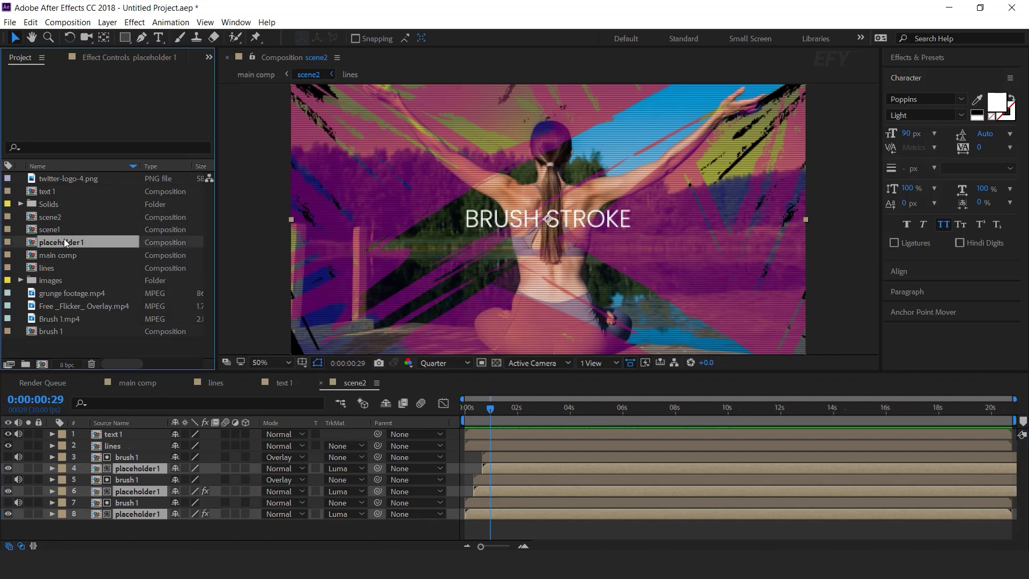
{"action": "key", "text": "ctrl+d"}
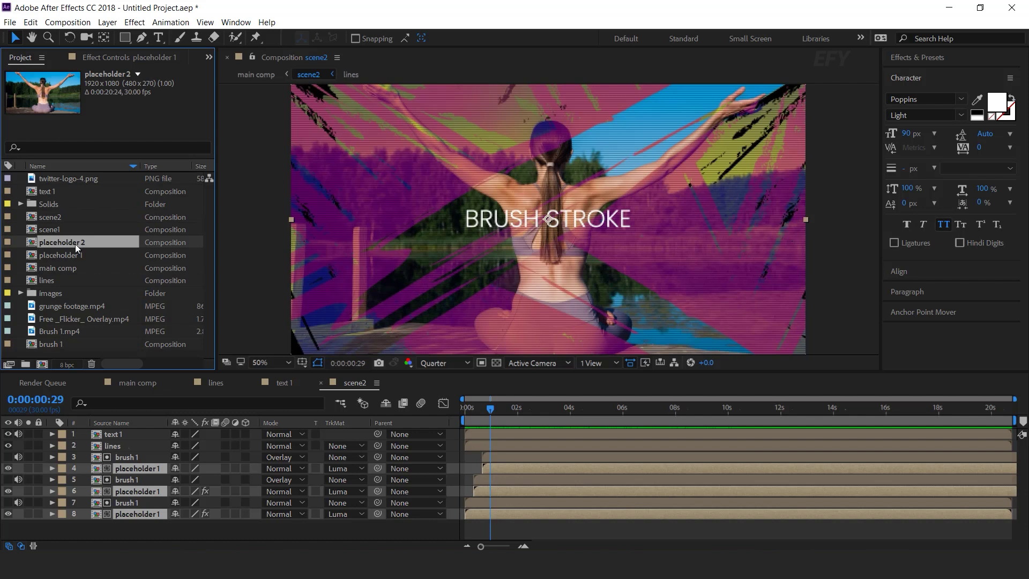
{"action": "left_click_drag", "start_coordinate": [73, 241], "coordinate": [151, 482]}
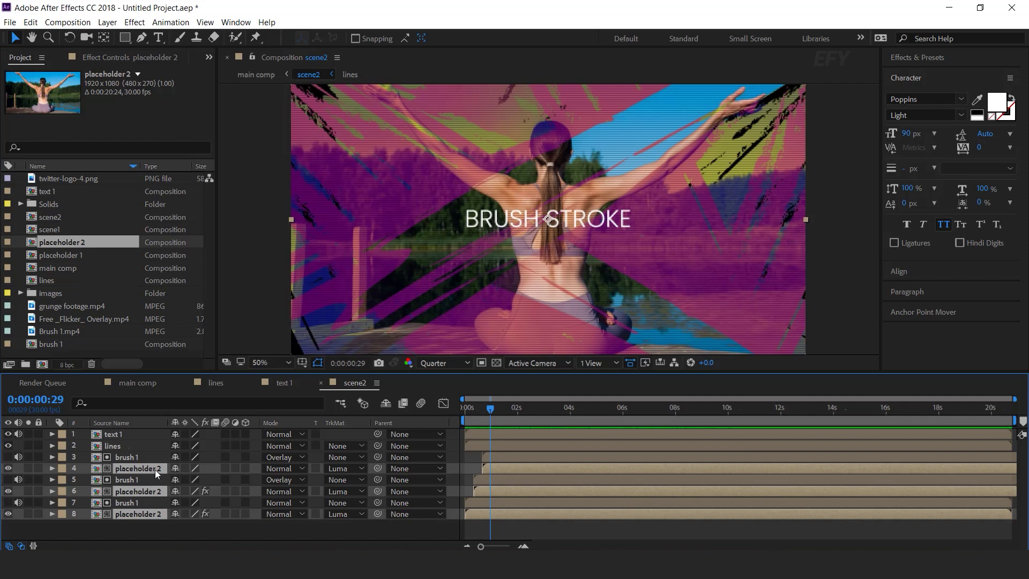
Step: Replace the photo in placeholder 2 with the woman-in-water image ending in 1675207.jpg from the images folder, scaled to cover the frame
{"action": "double_click", "coordinate": [155, 470]}
{"action": "key", "text": "s"}
{"action": "left_click", "coordinate": [129, 431]}
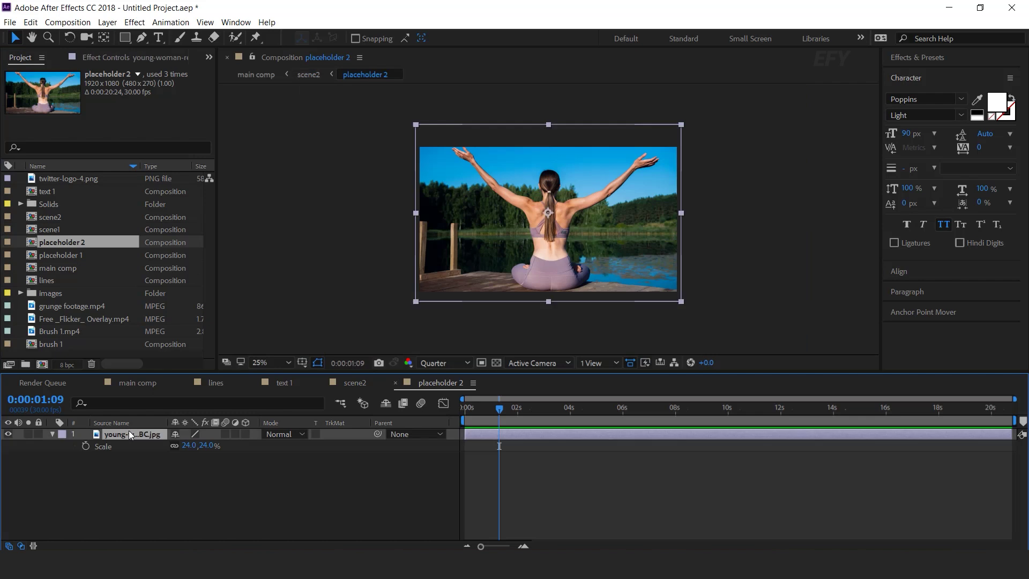
{"action": "double_click", "coordinate": [37, 294]}
{"action": "left_click", "coordinate": [103, 243]}
{"action": "left_click_drag", "start_coordinate": [93, 244], "coordinate": [139, 476]}
{"action": "left_click_drag", "start_coordinate": [647, 215], "coordinate": [683, 216]}
{"action": "left_click", "coordinate": [363, 492]}
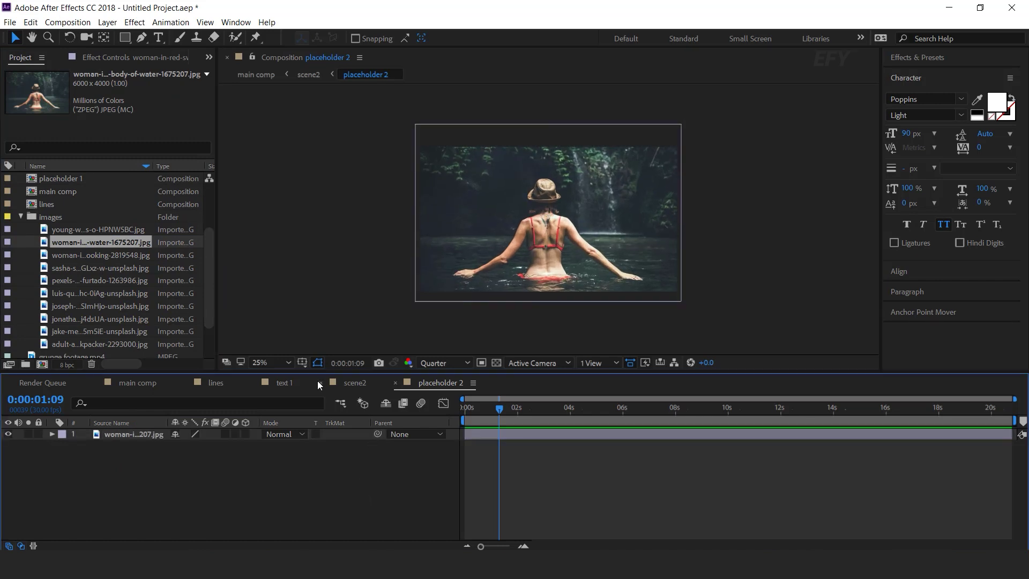
Step: In scene2, set Map Black To of the bottom placeholder 2 layer's Tint to purple 5D0061
{"action": "left_click", "coordinate": [345, 382]}
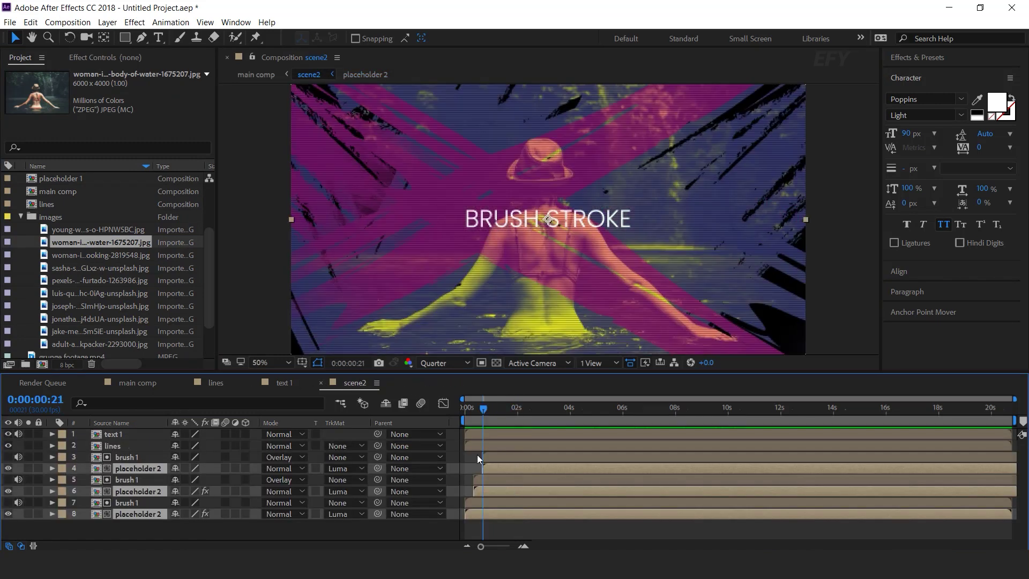
{"action": "left_click", "coordinate": [435, 527]}
{"action": "left_click_drag", "start_coordinate": [485, 409], "coordinate": [492, 384]}
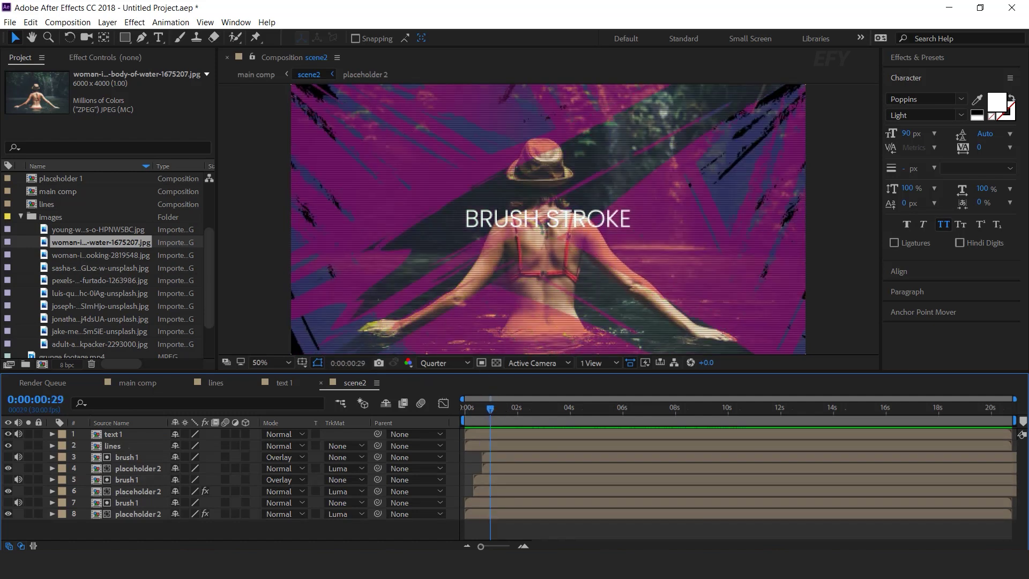
{"action": "left_click", "coordinate": [136, 517]}
{"action": "left_click", "coordinate": [132, 59]}
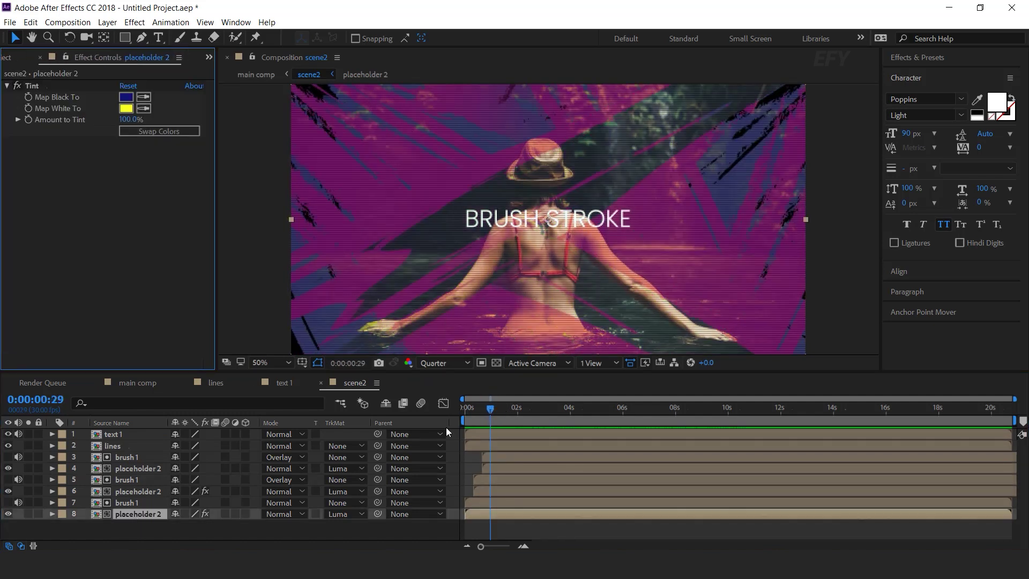
{"action": "key", "text": "="}
{"action": "key", "text": "="}
{"action": "left_click_drag", "start_coordinate": [481, 410], "coordinate": [513, 410]}
{"action": "left_click", "coordinate": [126, 97]}
{"action": "left_click", "coordinate": [214, 117]}
{"action": "left_click", "coordinate": [194, 193]}
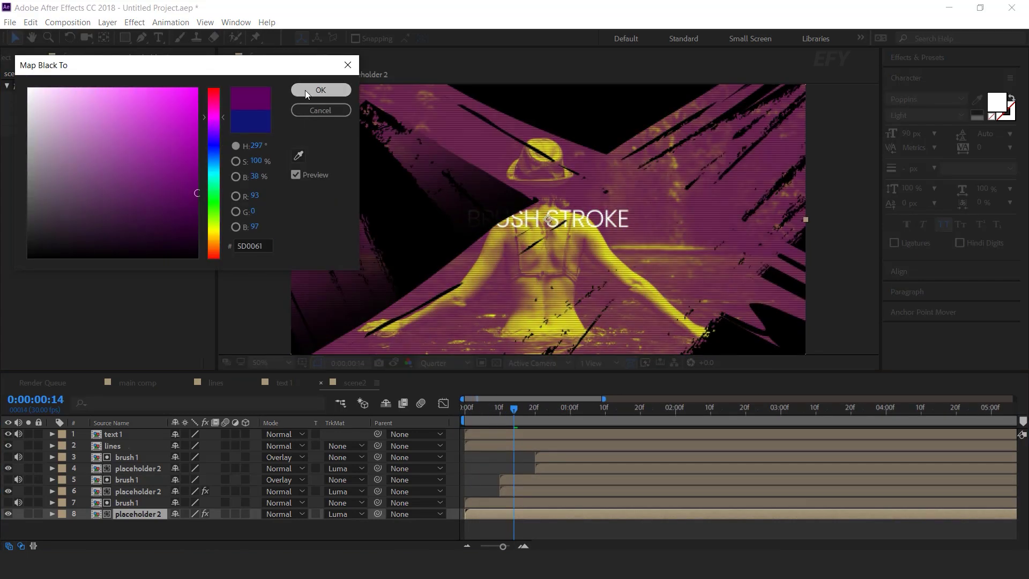
{"action": "left_click", "coordinate": [313, 92]}
Step: Set Map White To of the bottom placeholder 2 layer's Tint to bright green
{"action": "left_click", "coordinate": [126, 109]}
{"action": "left_click", "coordinate": [216, 209]}
{"action": "left_click", "coordinate": [320, 91]}
Step: Change the Tint on the middle placeholder 2 layer to map black to deep indigo and white to light violet
{"action": "left_click", "coordinate": [137, 492]}
{"action": "left_click_drag", "start_coordinate": [514, 410], "coordinate": [553, 411]}
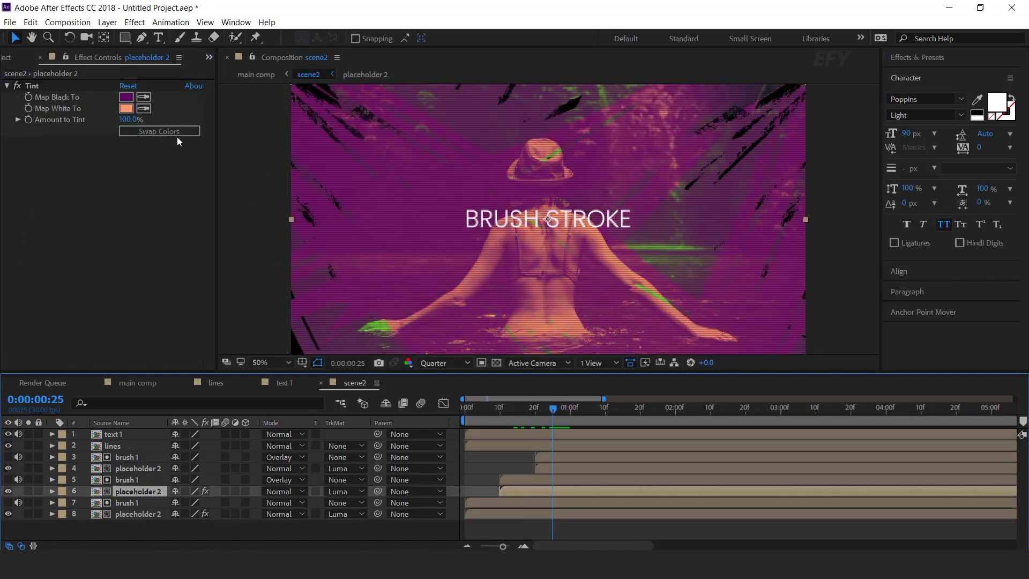
{"action": "left_click", "coordinate": [126, 97]}
{"action": "left_click", "coordinate": [212, 142]}
{"action": "left_click", "coordinate": [316, 92]}
{"action": "left_click", "coordinate": [127, 108]}
{"action": "left_click", "coordinate": [214, 125]}
{"action": "left_click_drag", "start_coordinate": [196, 173], "coordinate": [105, 88]}
{"action": "left_click", "coordinate": [316, 91]}
Step: Return to main comp and scrub the two-scene sequence back to its start
{"action": "left_click", "coordinate": [134, 382]}
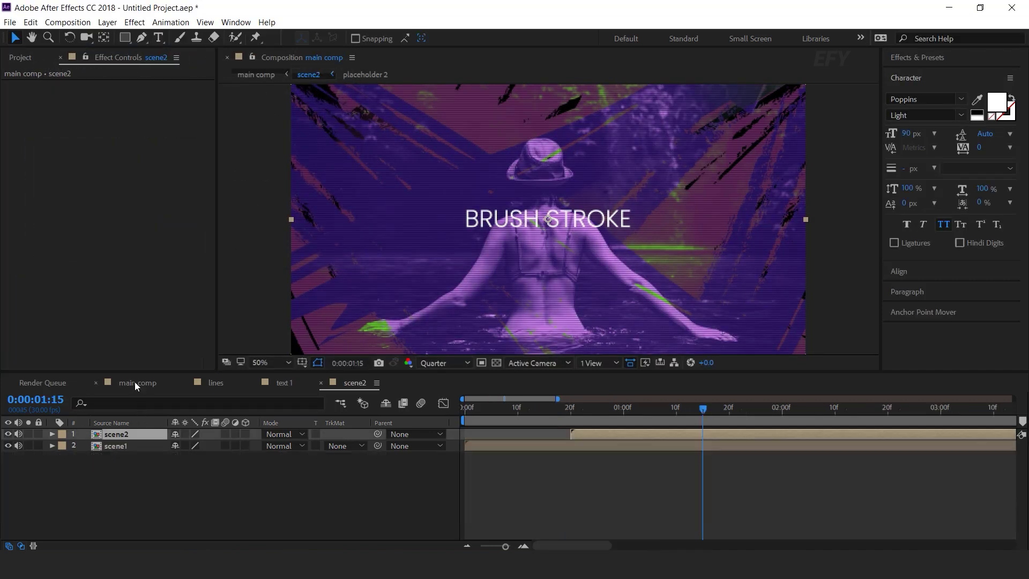
{"action": "left_click", "coordinate": [529, 416]}
{"action": "left_click_drag", "start_coordinate": [508, 416], "coordinate": [468, 455]}
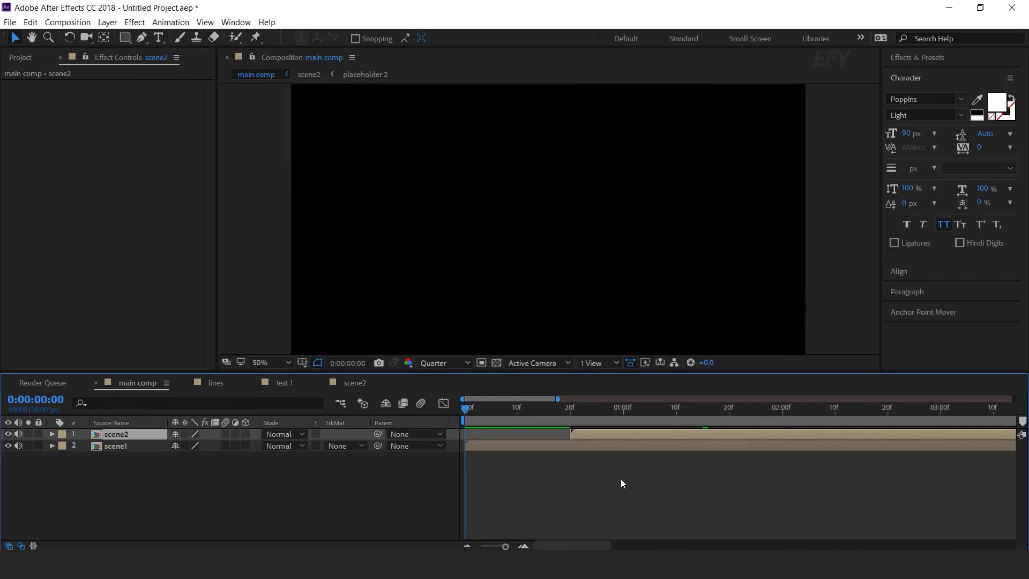
Step: Play the two-scene sequence in main comp and scrub to 0:00:01:10 to check the scene2 title
{"action": "key", "text": "space"}
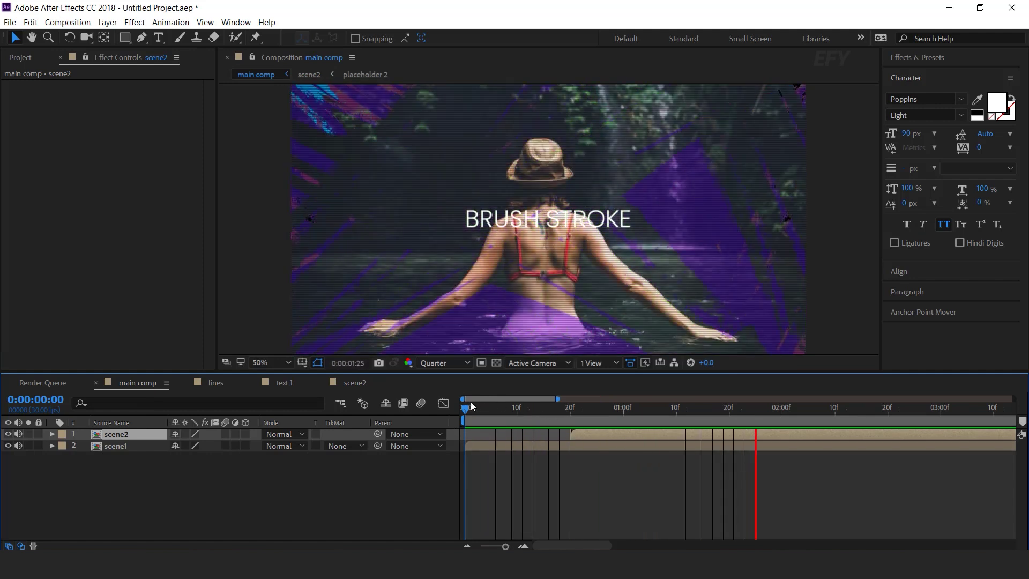
{"action": "left_click_drag", "start_coordinate": [464, 408], "coordinate": [677, 419]}
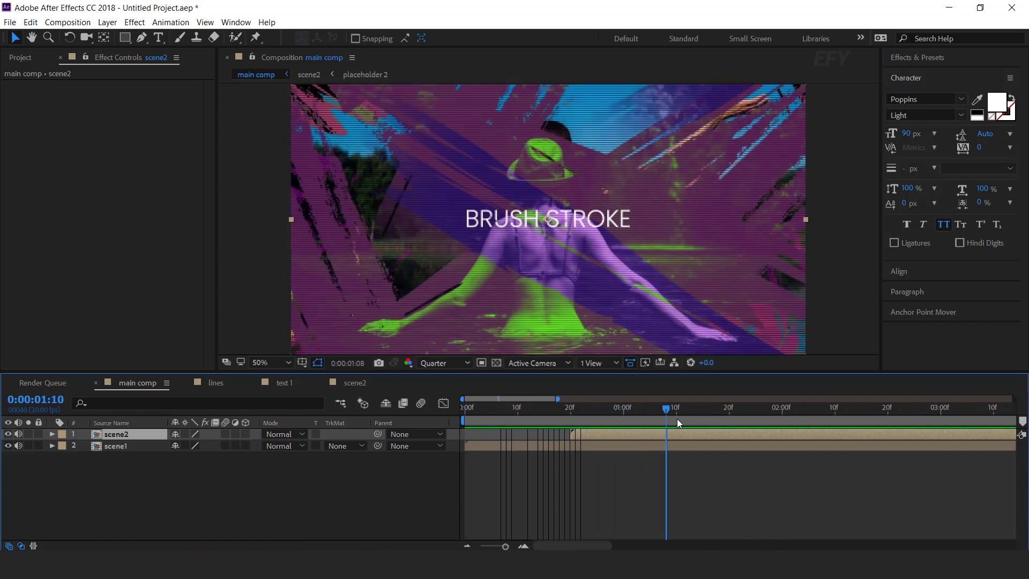
{"action": "left_click", "coordinate": [263, 500]}
Step: Duplicate the text 1 composition as text 2 and replace the text 1 layer in scene2 with it
{"action": "double_click", "coordinate": [615, 433]}
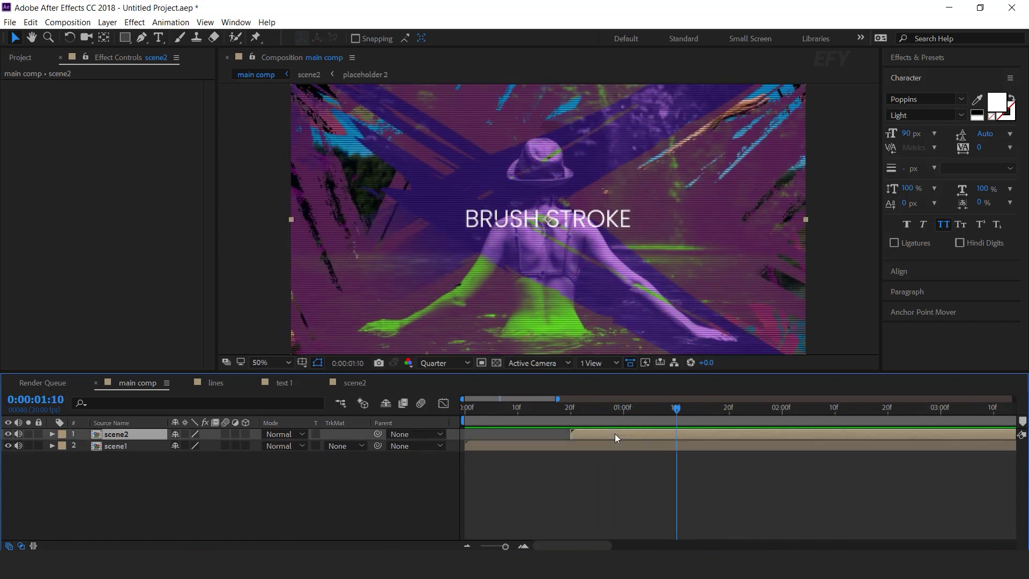
{"action": "left_click", "coordinate": [123, 435]}
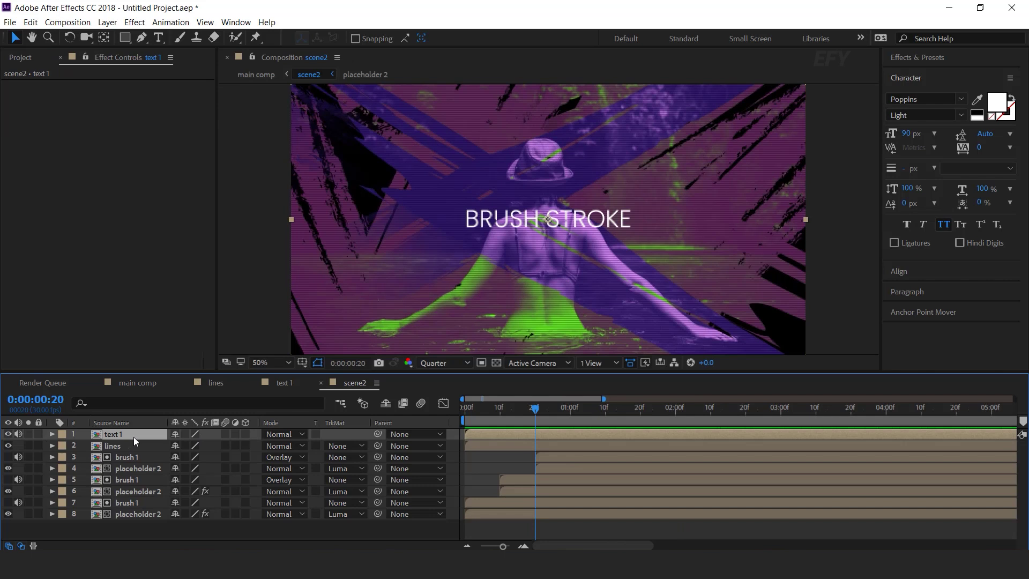
{"action": "left_click", "coordinate": [16, 57]}
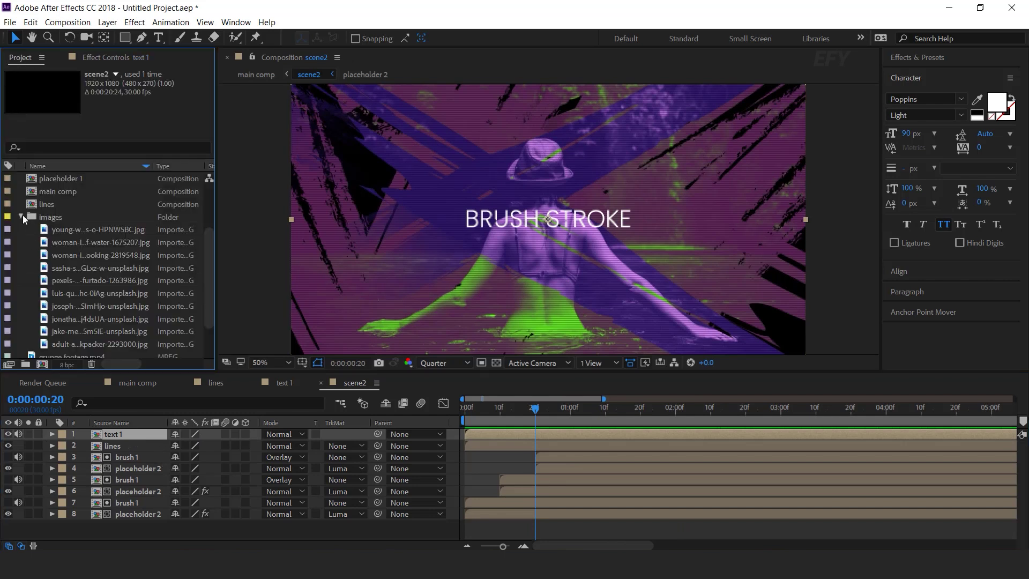
{"action": "left_click", "coordinate": [25, 216]}
{"action": "left_click", "coordinate": [64, 192]}
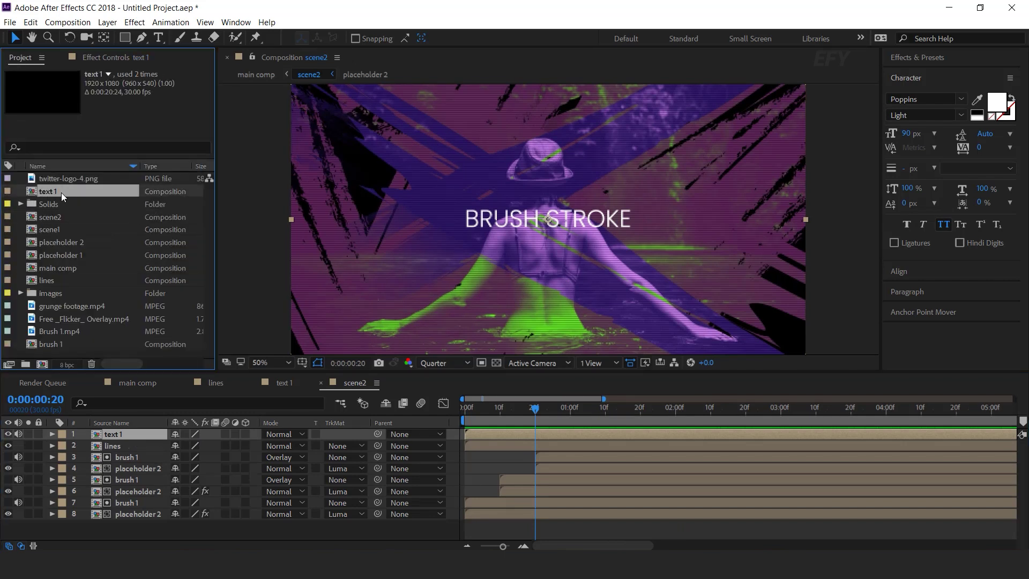
{"action": "key", "text": "ctrl+d"}
{"action": "left_click_drag", "start_coordinate": [61, 192], "coordinate": [137, 436]}
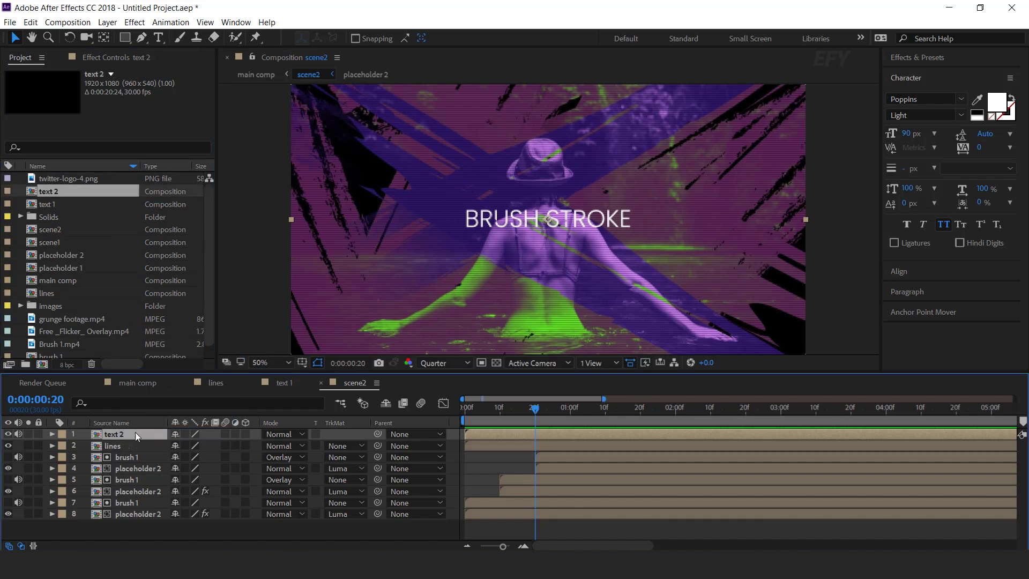
Step: Change the title inside text 2 to "after effect" and return to main comp with the Selection tool active
{"action": "double_click", "coordinate": [118, 434]}
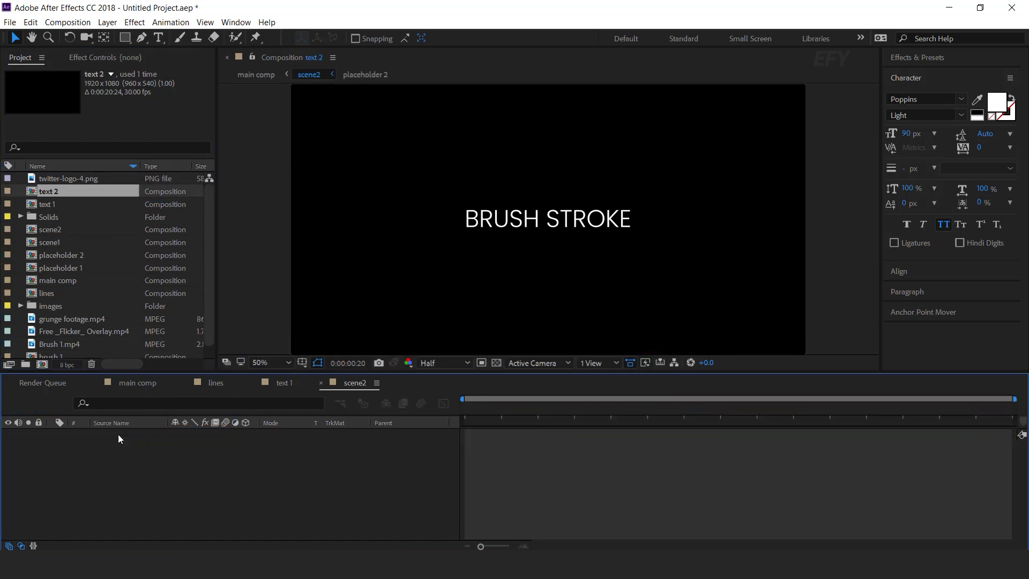
{"action": "double_click", "coordinate": [580, 225]}
{"action": "type", "text": "after effect"}
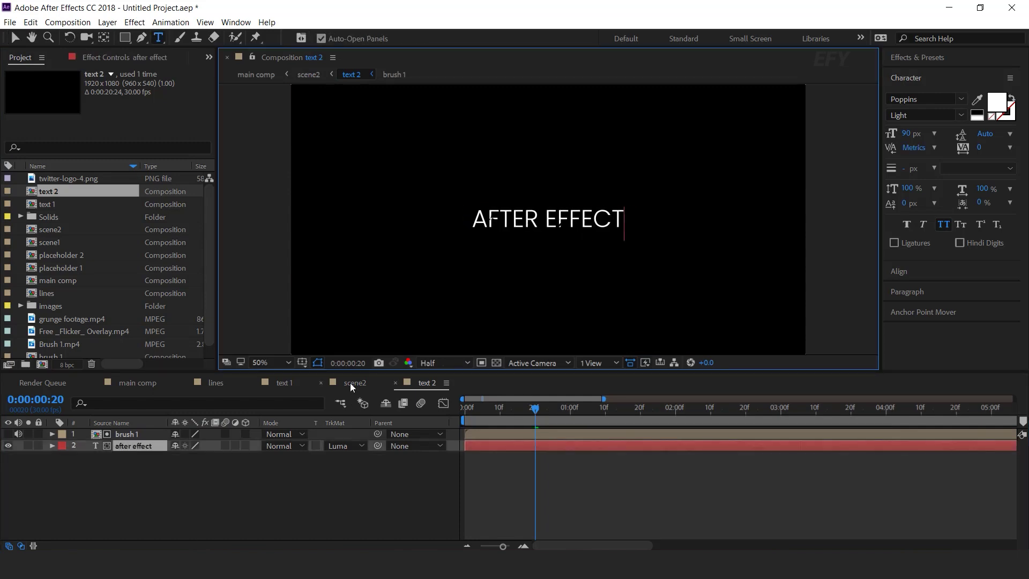
{"action": "left_click", "coordinate": [153, 384]}
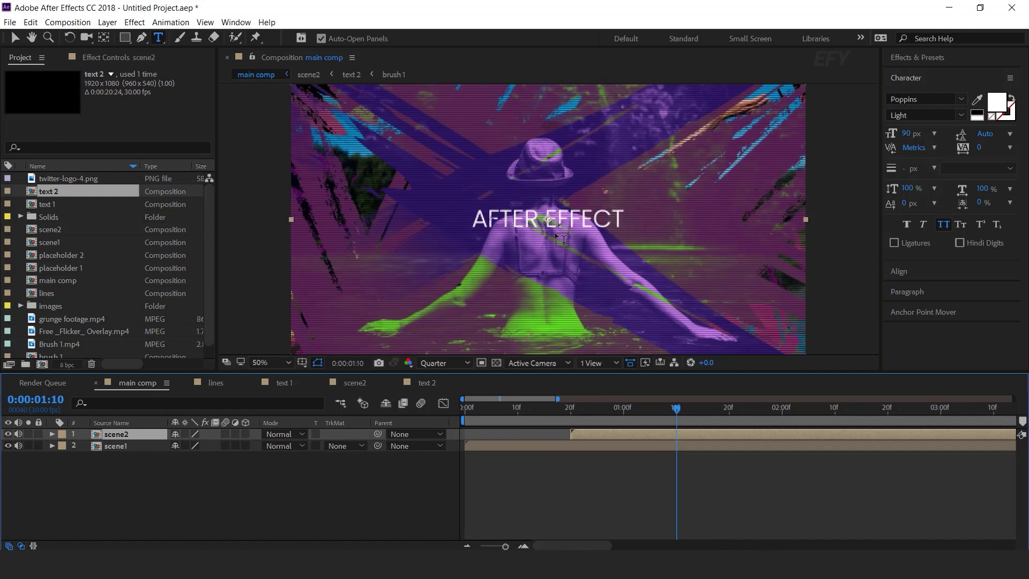
{"action": "key", "text": "v"}
Step: Preview main comp from the start and scrub to 0:00:01:25 to check the transition and new title
{"action": "left_click_drag", "start_coordinate": [574, 407], "coordinate": [463, 410]}
{"action": "left_click", "coordinate": [683, 502]}
{"action": "key", "text": "space"}
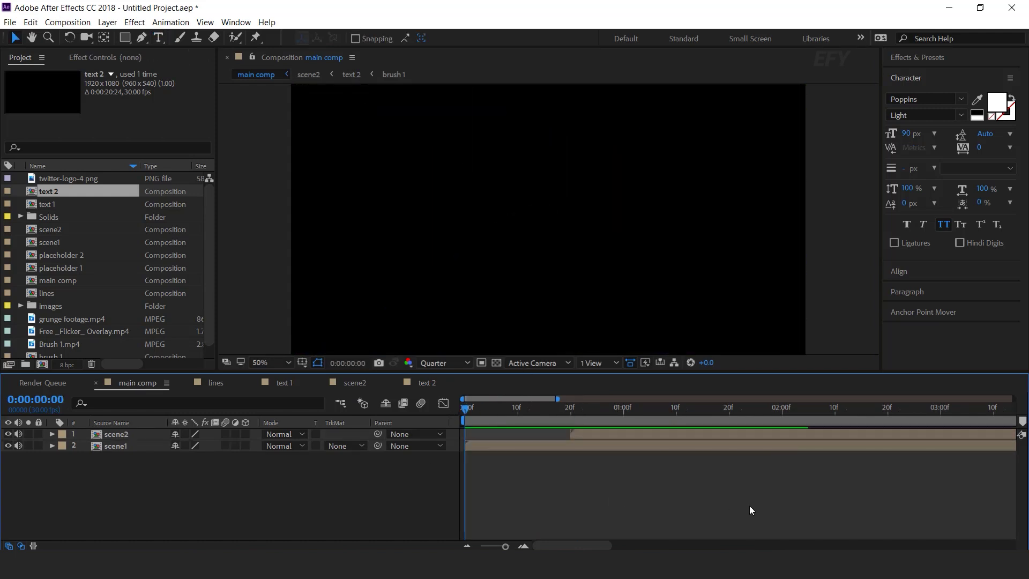
{"action": "key", "text": "space"}
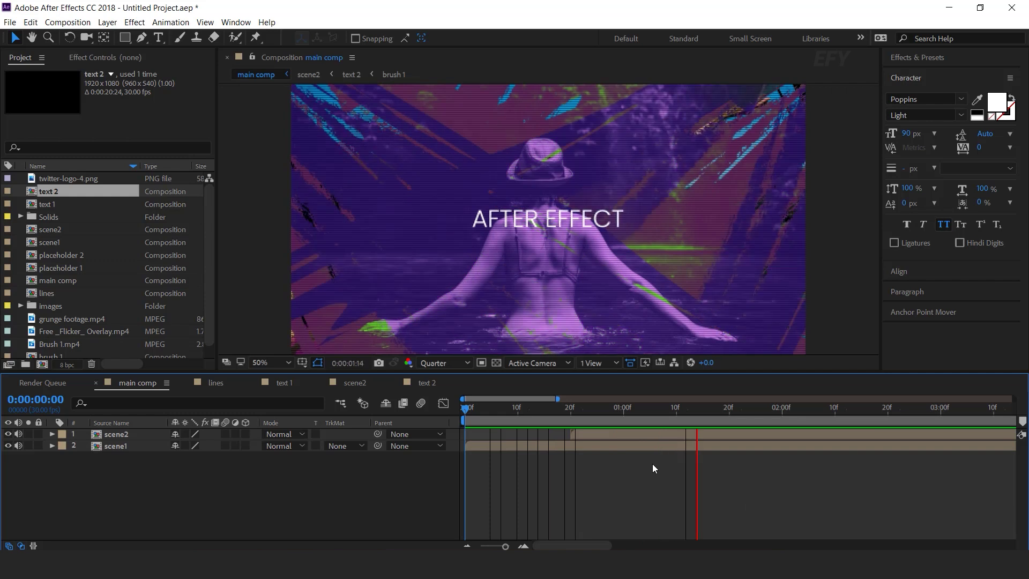
{"action": "key", "text": "space"}
{"action": "key", "text": "space"}
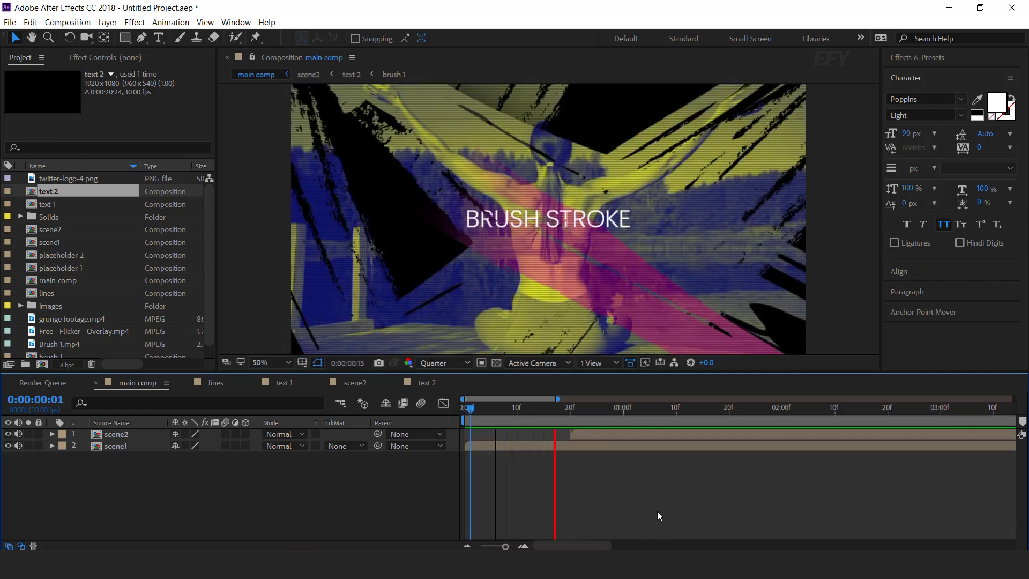
{"action": "key", "text": "space"}
{"action": "left_click_drag", "start_coordinate": [608, 414], "coordinate": [755, 410]}
{"action": "key", "text": "comma"}
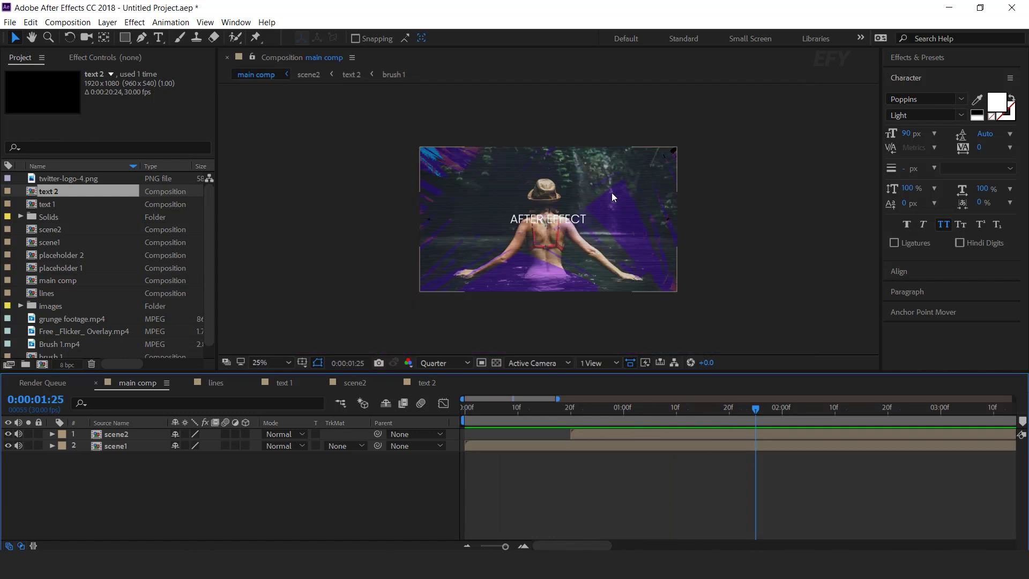
Step: Play the full multi-scene sequence in main comp from its start and examine the last scene's transition
{"action": "left_click_drag", "start_coordinate": [506, 547], "coordinate": [493, 546]}
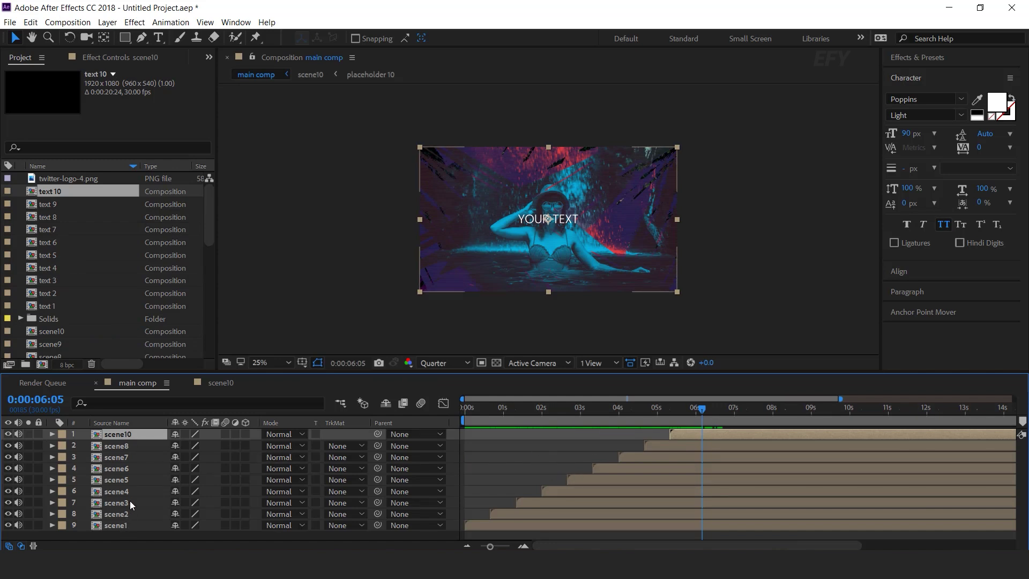
{"action": "left_click_drag", "start_coordinate": [498, 409], "coordinate": [457, 410]}
{"action": "key", "text": "space"}
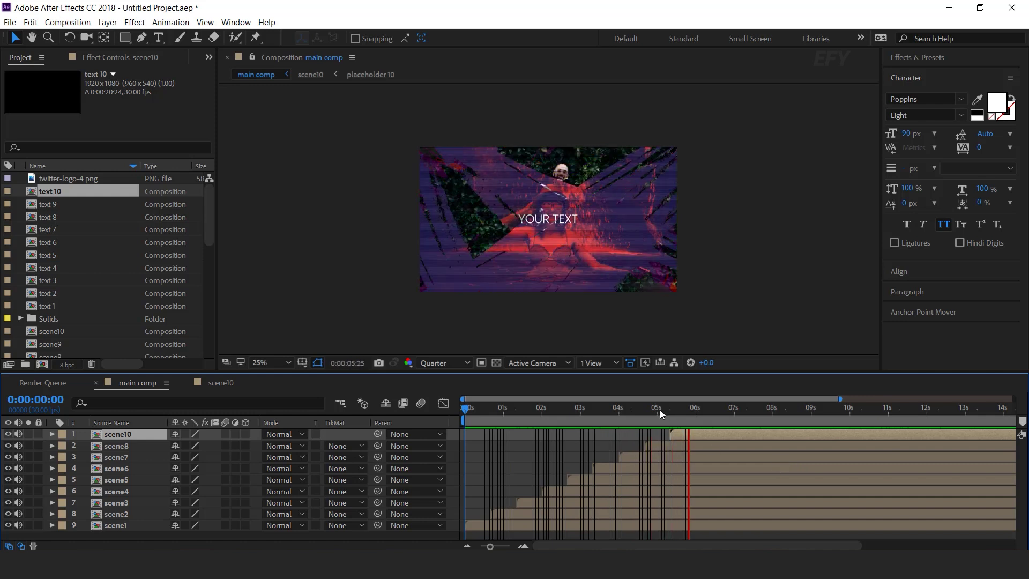
{"action": "mouse_move", "coordinate": [695, 413]}
{"action": "left_mouse_down"}
{"action": "mouse_move", "coordinate": [751, 413]}
{"action": "mouse_move", "coordinate": [702, 416]}
{"action": "left_mouse_up"}
{"action": "left_click", "coordinate": [703, 421]}
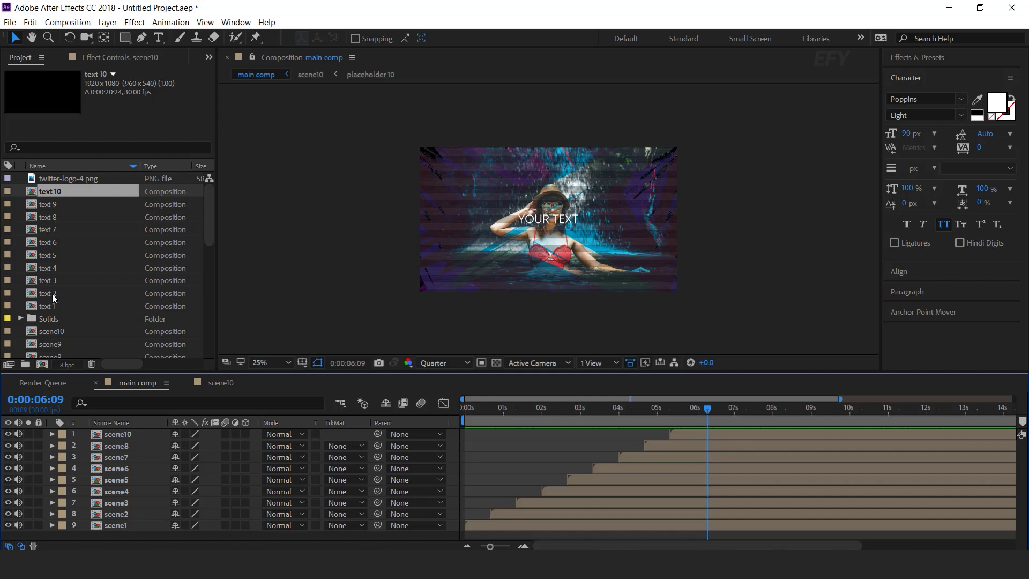
Step: Add grunge footage.mp4 above all scenes in main comp and set its blending mode to Screen
{"action": "scroll", "coordinate": [54, 299], "scroll_direction": "down", "scroll_amount": 10}
{"action": "left_click", "coordinate": [86, 310]}
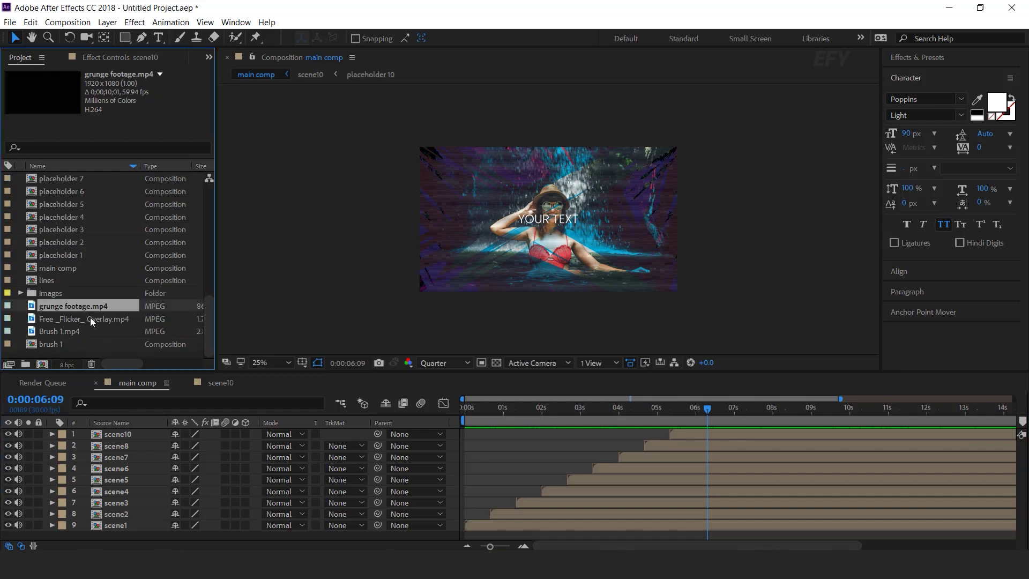
{"action": "left_click_drag", "start_coordinate": [87, 362], "coordinate": [135, 432]}
{"action": "left_click", "coordinate": [294, 437]}
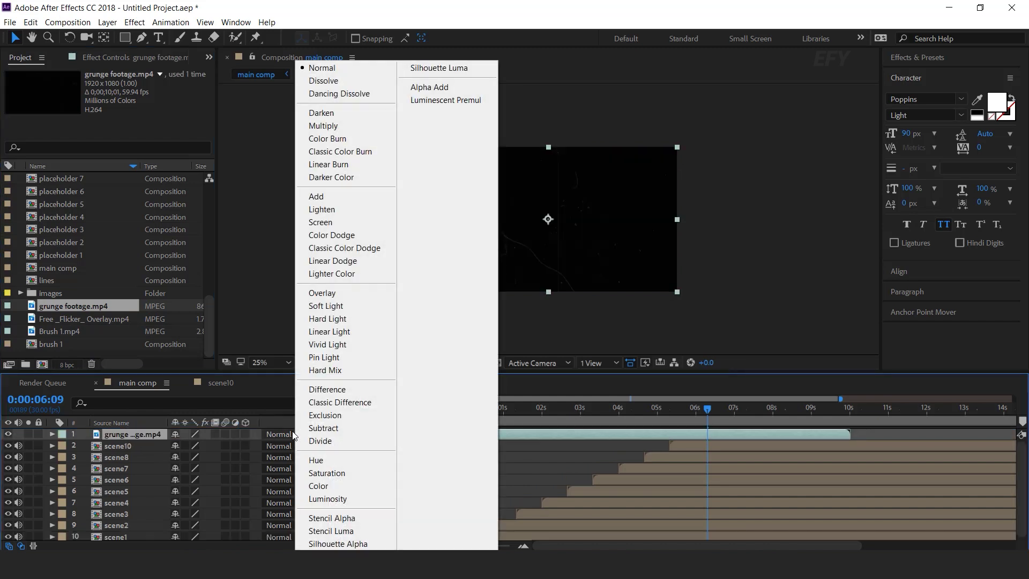
{"action": "left_click", "coordinate": [322, 222]}
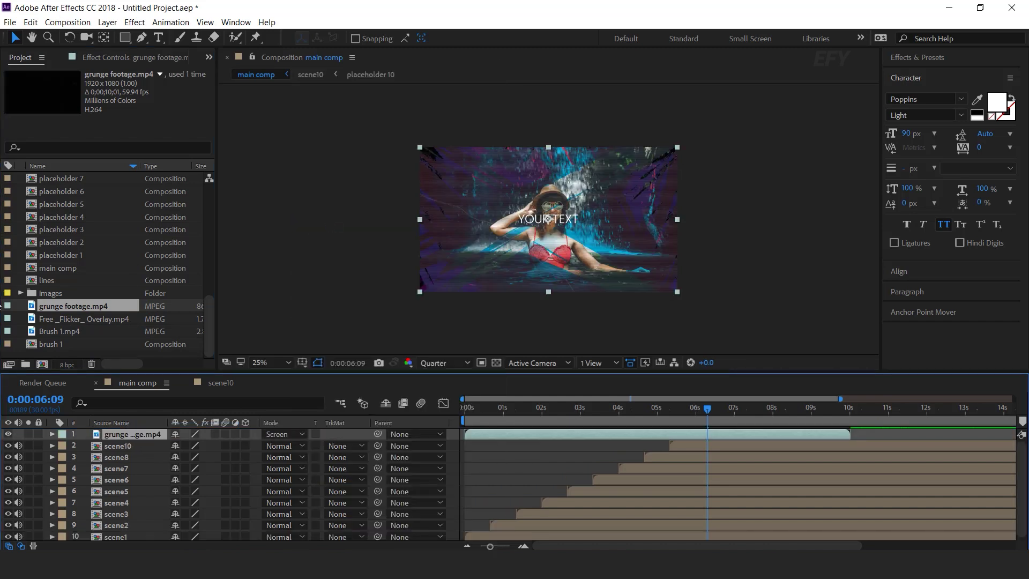
Step: Place Free _Flicker_ Overlay.mp4 on top of the main comp layers with Screen blending mode
{"action": "left_click_drag", "start_coordinate": [80, 324], "coordinate": [124, 432]}
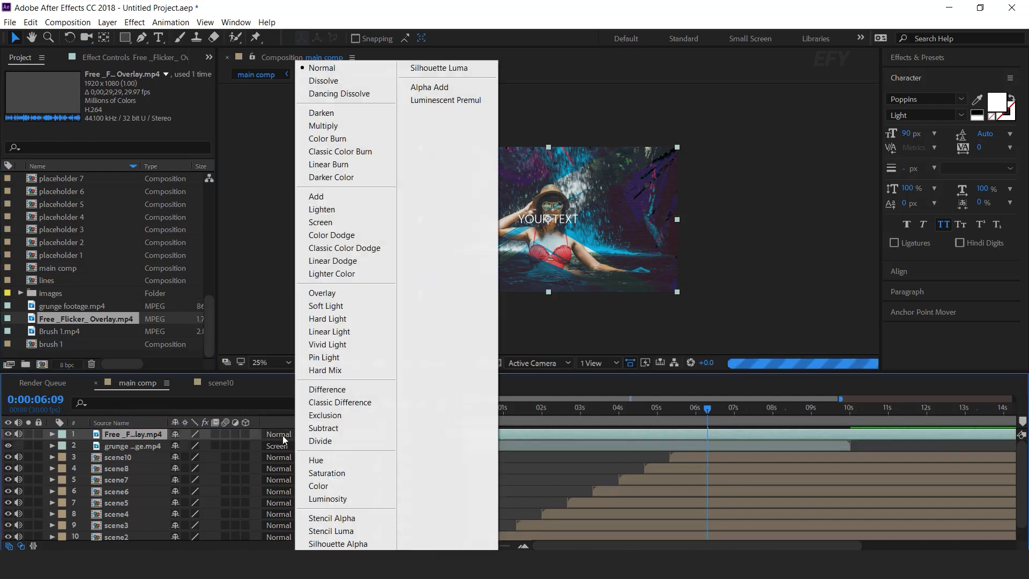
{"action": "left_click", "coordinate": [292, 434]}
{"action": "left_click", "coordinate": [336, 222]}
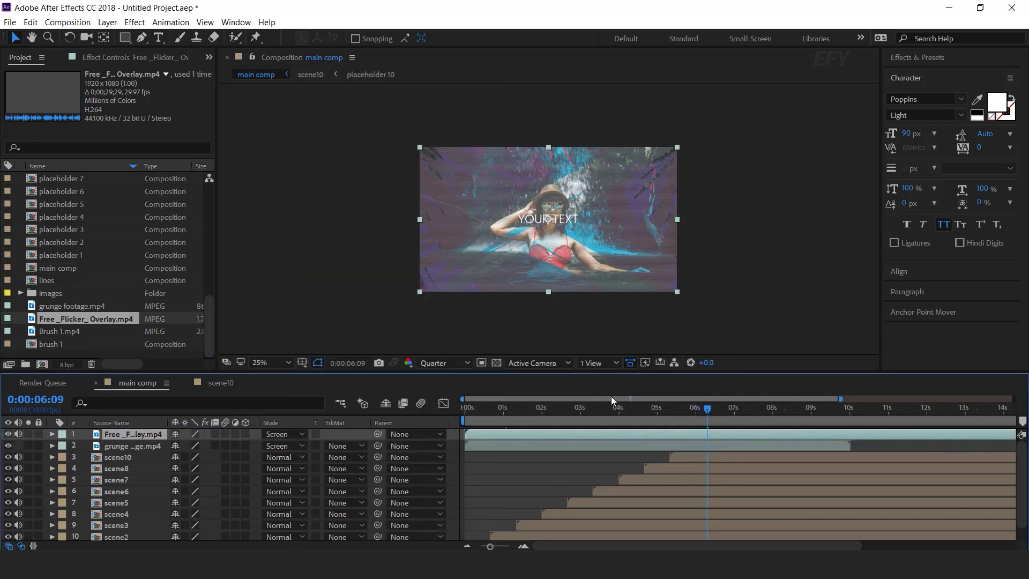
Step: Apply Curves to the flicker overlay, pull the RGB midtones down to darken it, and scrub through the result
{"action": "key", "text": "ctrl+space"}
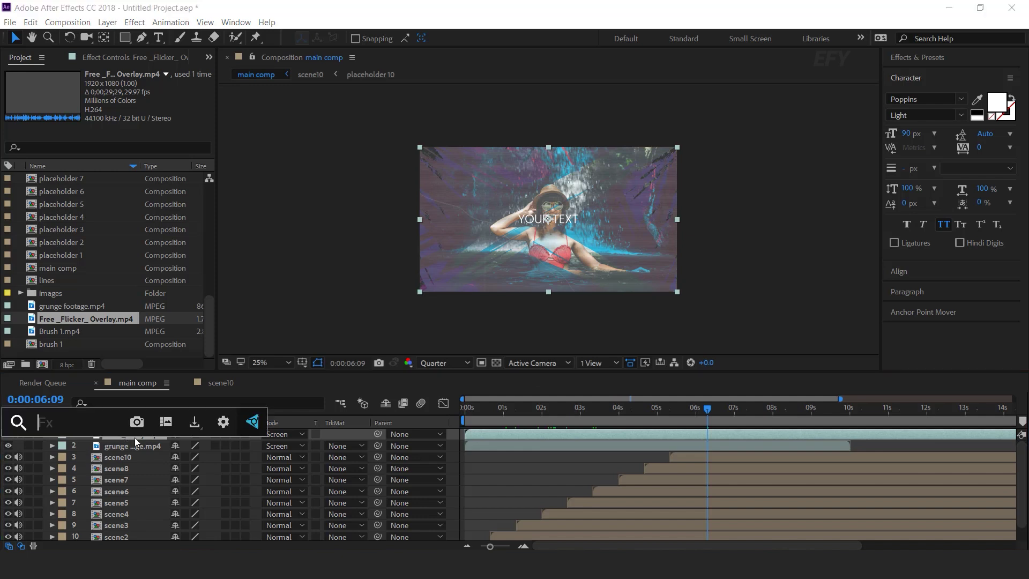
{"action": "type", "text": "cu"}
{"action": "key", "text": "Return"}
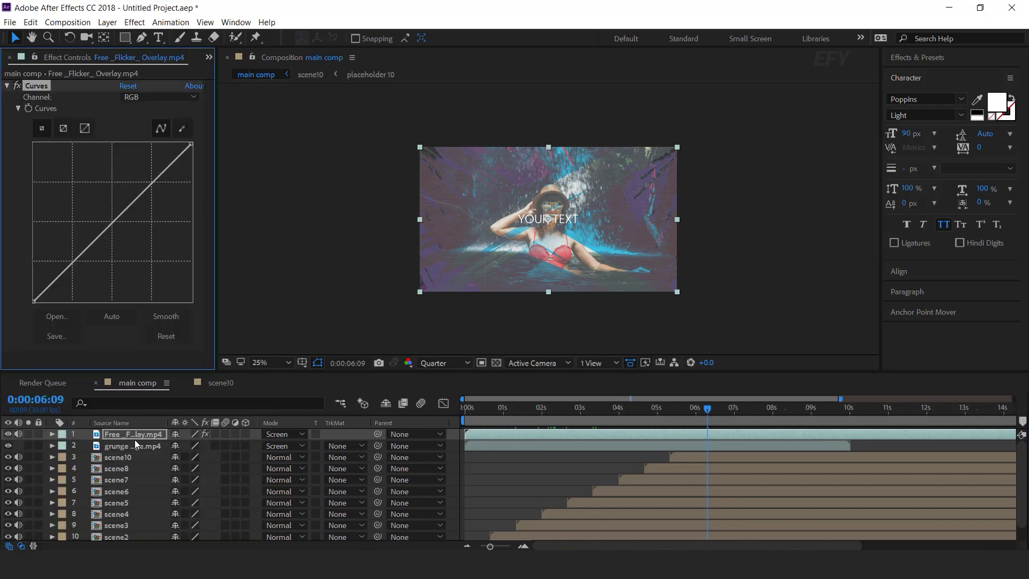
{"action": "left_click_drag", "start_coordinate": [118, 236], "coordinate": [134, 245]}
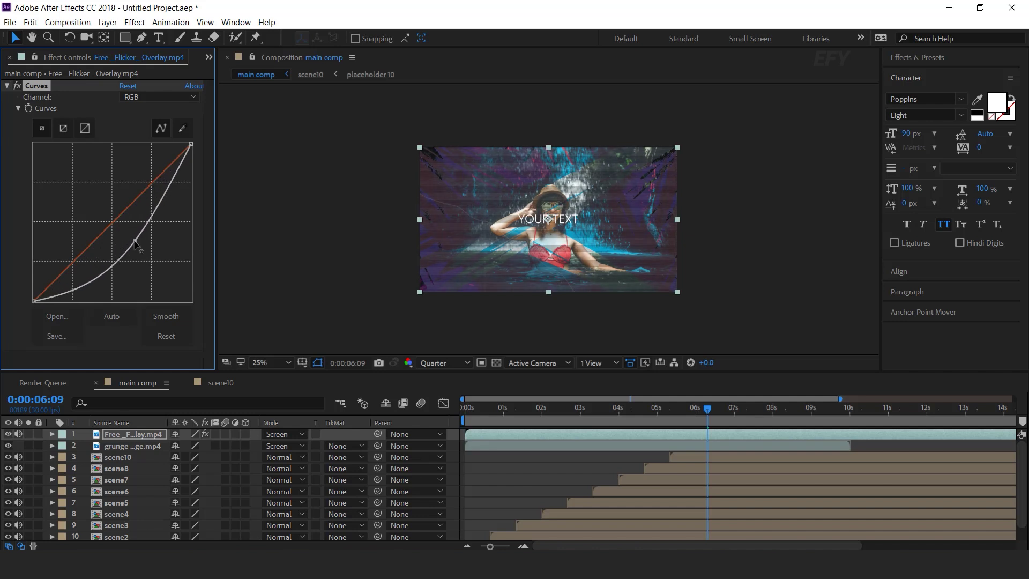
{"action": "left_click_drag", "start_coordinate": [477, 409], "coordinate": [643, 409]}
{"action": "left_click", "coordinate": [513, 424]}
{"action": "left_click", "coordinate": [455, 432]}
Step: Make all scene layers from scene10 down to scene1 3D layers
{"action": "left_click", "coordinate": [120, 457]}
{"action": "scroll", "coordinate": [132, 480], "scroll_direction": "down", "scroll_amount": 1}
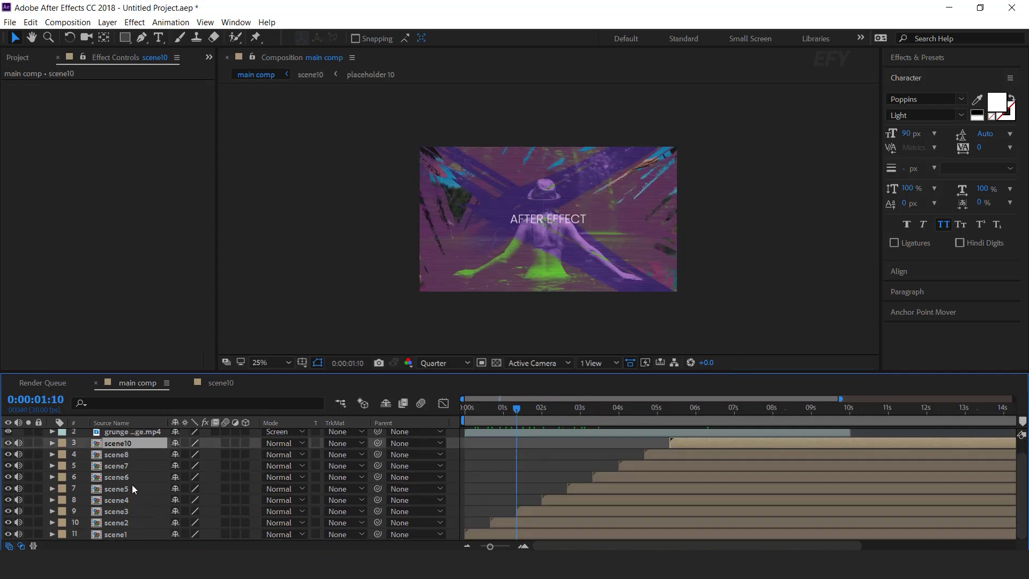
{"action": "left_click", "coordinate": [122, 534], "text": "shift"}
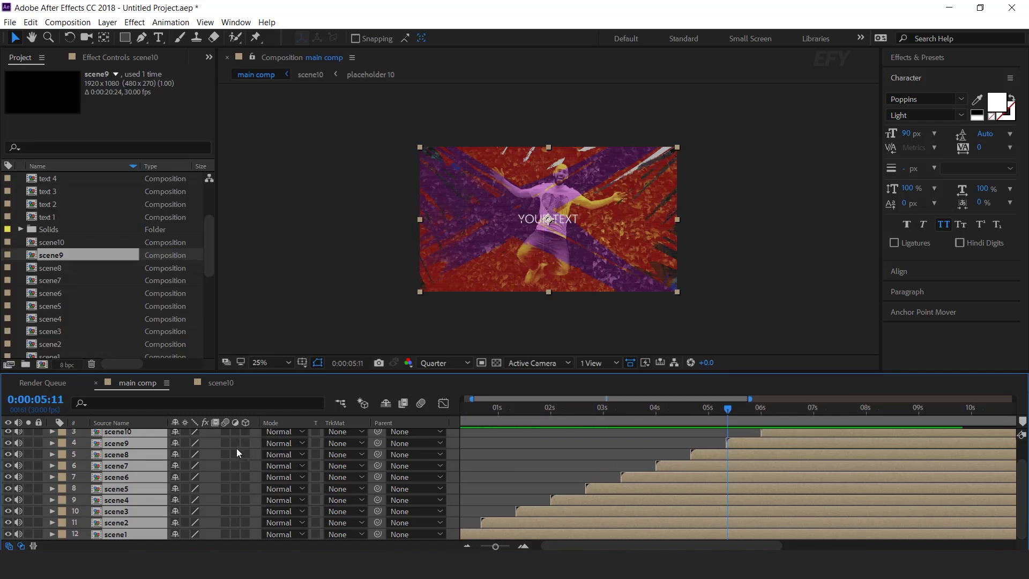
{"action": "left_click", "coordinate": [246, 442]}
{"action": "scroll", "coordinate": [252, 456], "scroll_direction": "up", "scroll_amount": 2}
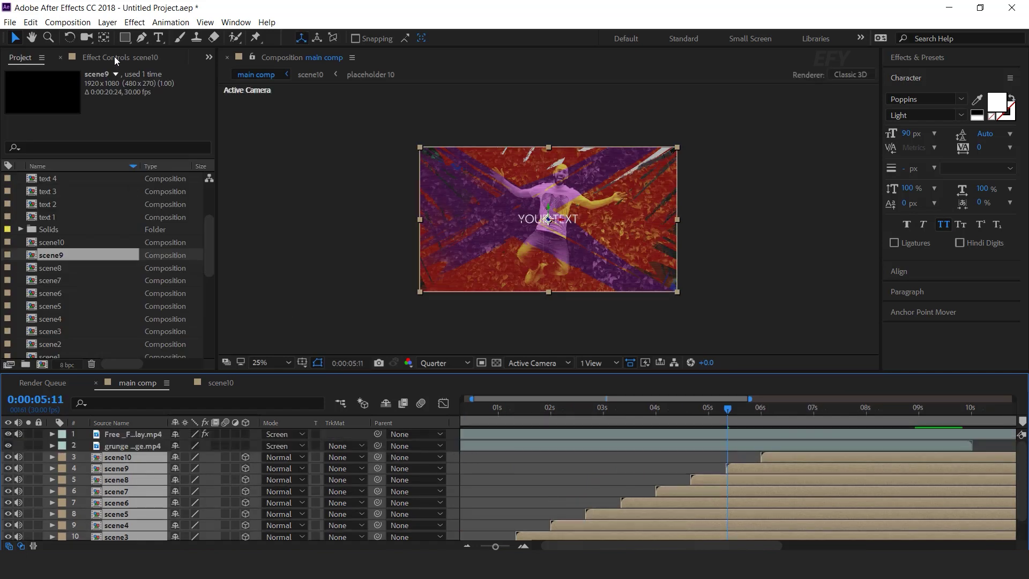
{"action": "left_click", "coordinate": [467, 457]}
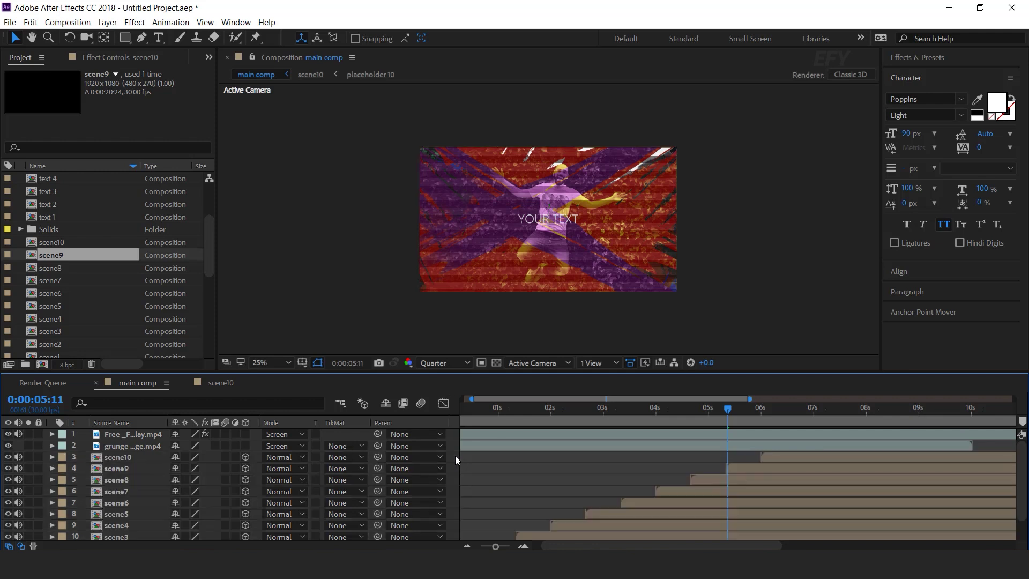
Step: Apply the CC RepeTile effect to the scene1 layer
{"action": "scroll", "coordinate": [455, 456], "scroll_direction": "down", "scroll_amount": 2}
{"action": "left_click", "coordinate": [127, 533]}
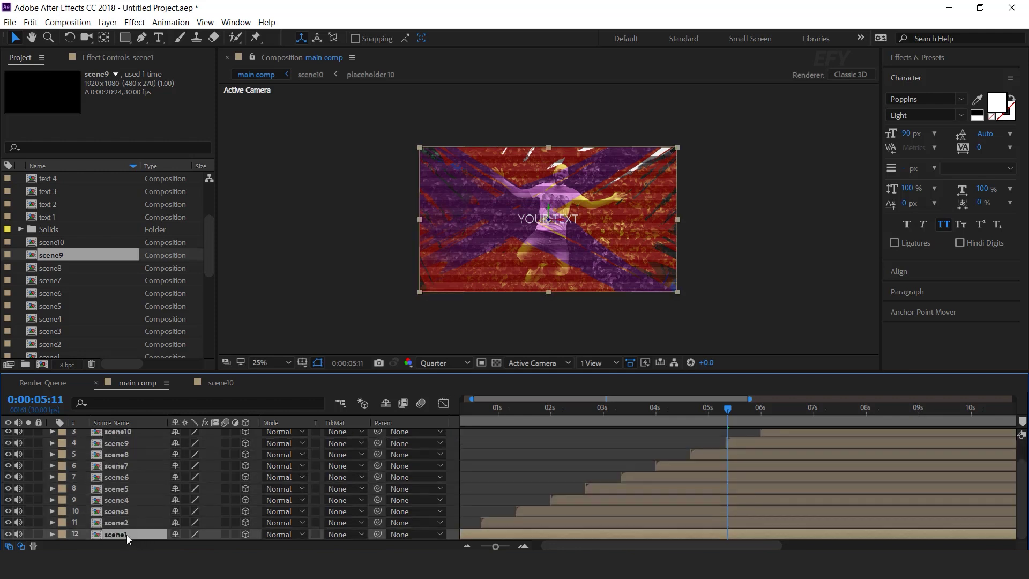
{"action": "key", "text": "ctrl+space"}
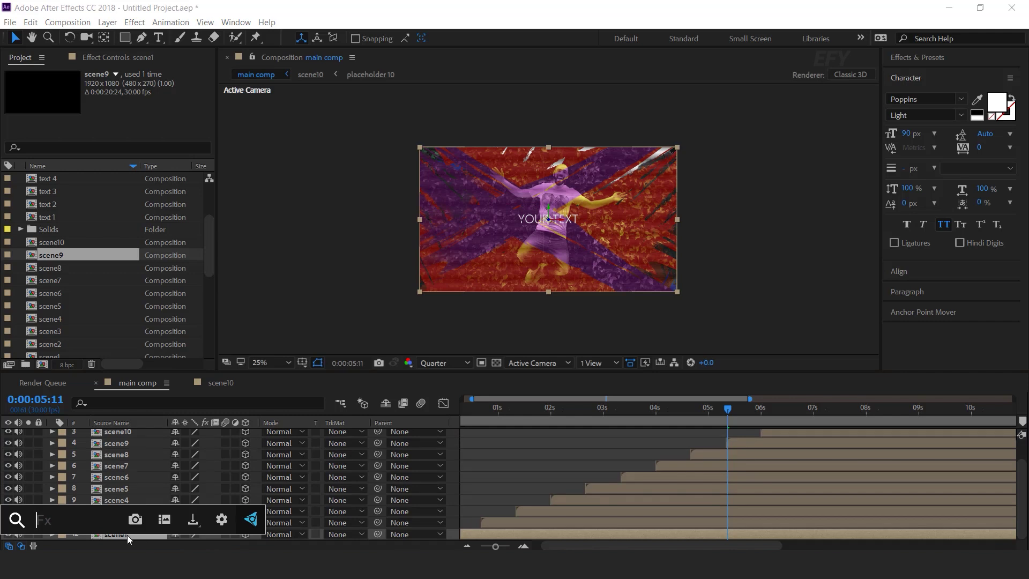
{"action": "type", "text": "cc re"}
{"action": "key", "text": "Return"}
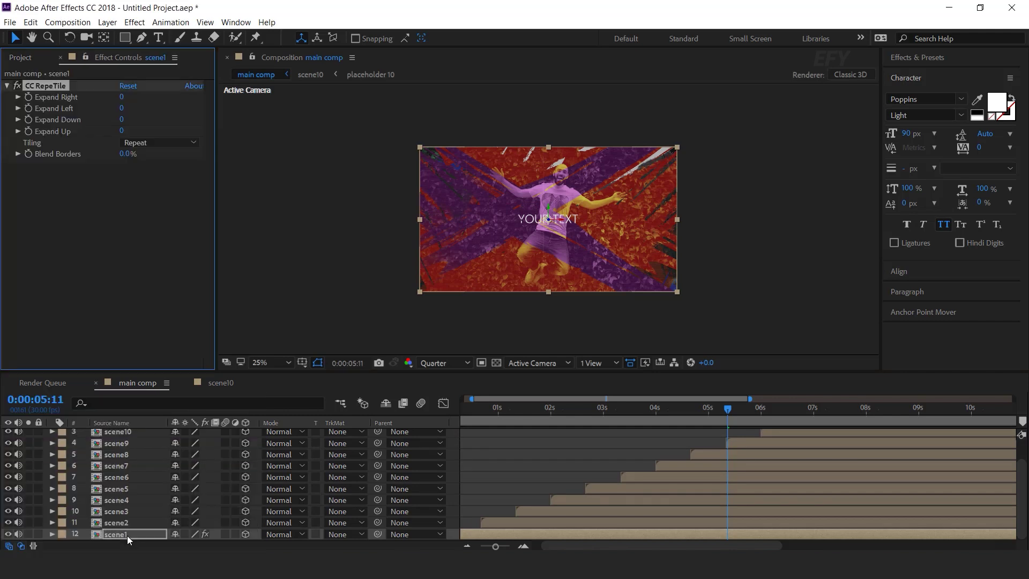
Step: Set CC RepeTile's Expand Right, Left, Down and Up to 200 and its Tiling to Unfold
{"action": "left_click", "coordinate": [122, 99]}
{"action": "key", "text": "Tab"}
{"action": "type", "text": "200"}
{"action": "key", "text": "Tab"}
{"action": "type", "text": "200"}
{"action": "key", "text": "Tab"}
{"action": "left_click", "coordinate": [160, 142]}
{"action": "left_click", "coordinate": [163, 191]}
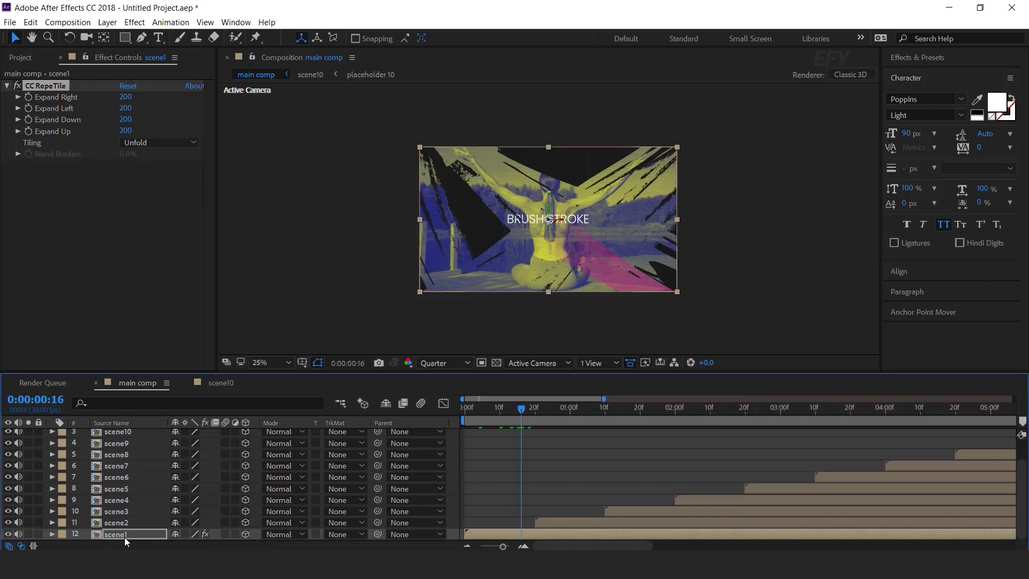
Step: Add a Glow effect to scene1 and set its Glow Intensity to 0.2
{"action": "left_click", "coordinate": [124, 537]}
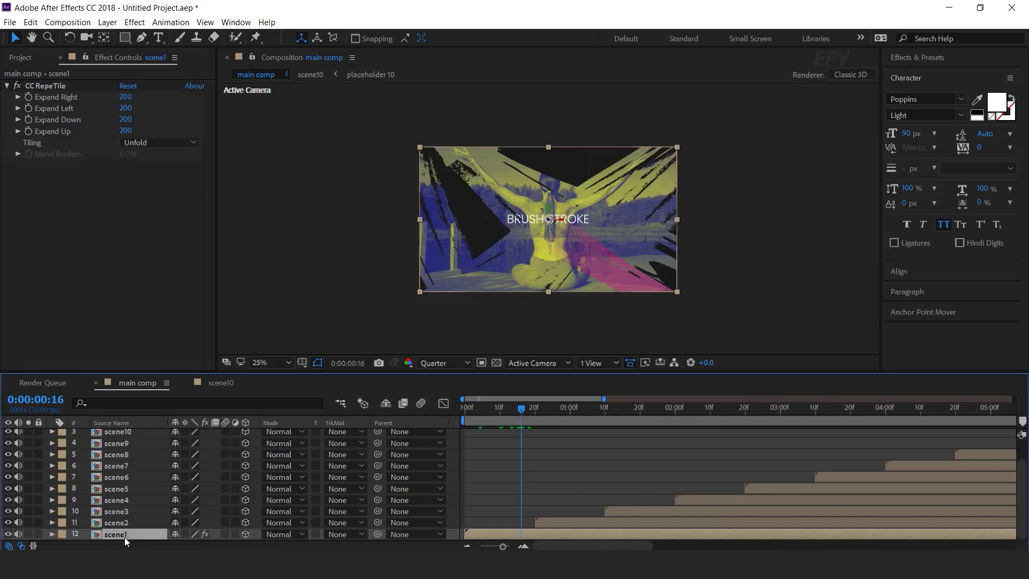
{"action": "key", "text": "ctrl+space"}
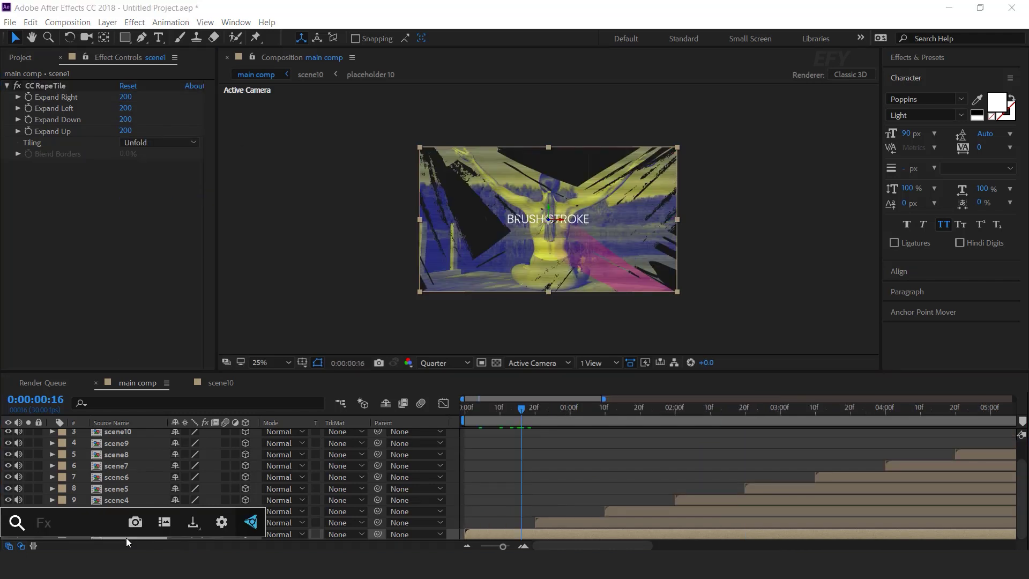
{"action": "type", "text": "glow"}
{"action": "key", "text": "Return"}
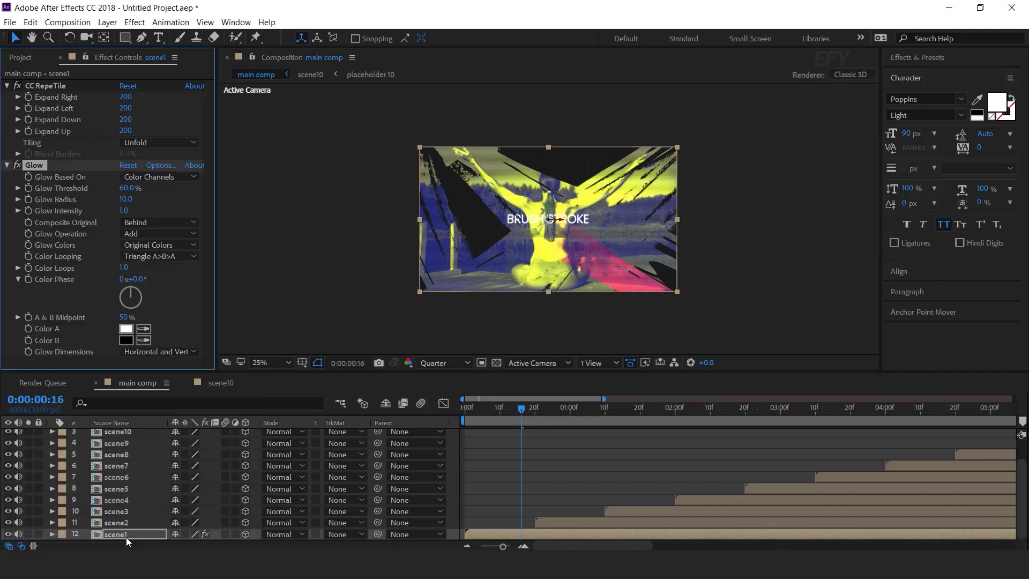
{"action": "left_click", "coordinate": [125, 210]}
{"action": "type", "text": "0.2"}
{"action": "key", "text": "Return"}
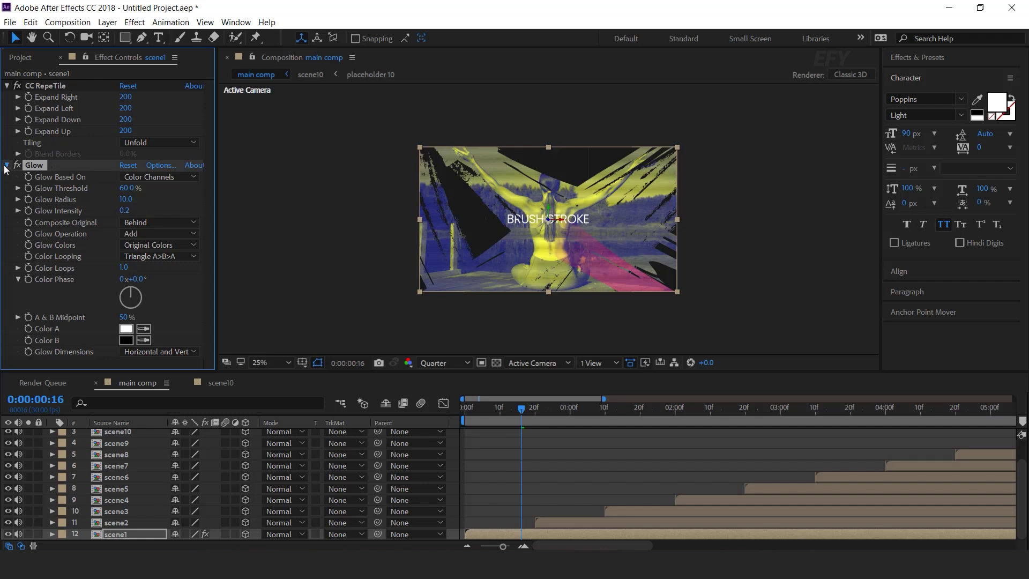
Step: Copy scene1's CC RepeTile and Glow effects and paste them onto the scene2 through scene10 layers
{"action": "left_click", "coordinate": [6, 166]}
{"action": "left_click", "coordinate": [47, 85]}
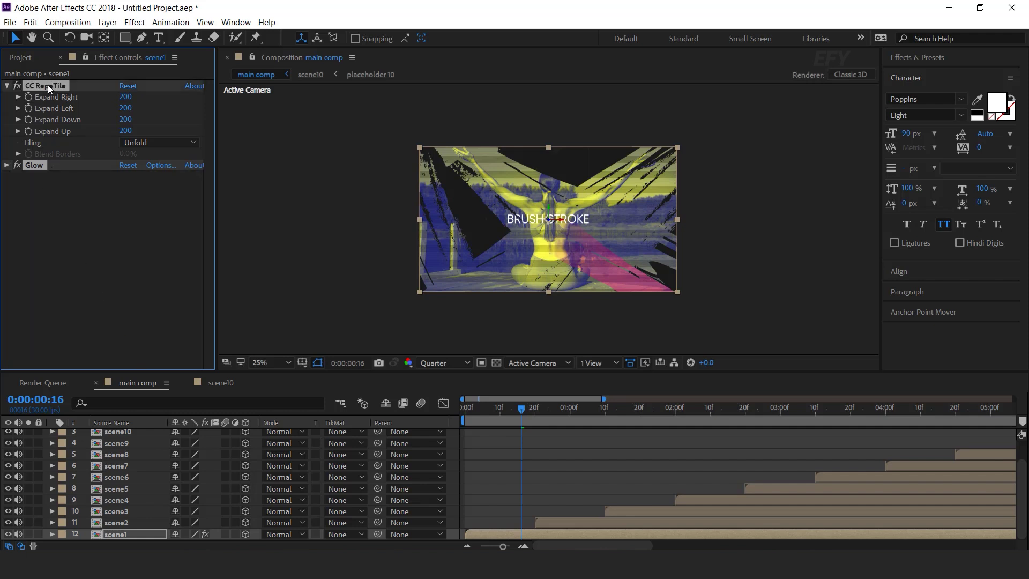
{"action": "left_click", "coordinate": [122, 522]}
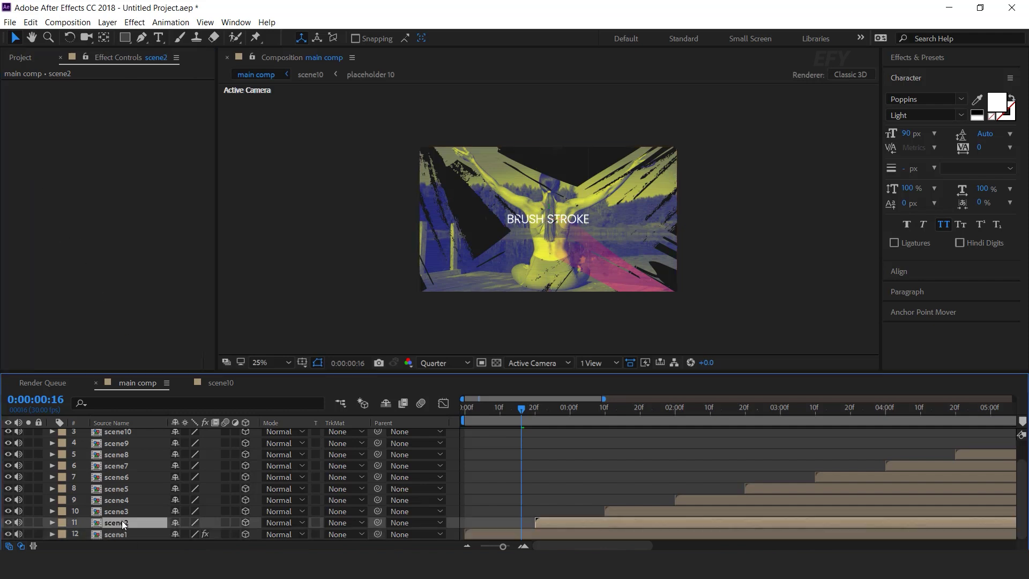
{"action": "key", "text": "ctrl+v"}
{"action": "left_click", "coordinate": [121, 511]}
{"action": "key", "text": "ctrl+v"}
{"action": "left_click", "coordinate": [123, 500]}
{"action": "key", "text": "ctrl+v"}
{"action": "left_click", "coordinate": [122, 487]}
{"action": "key", "text": "ctrl+v"}
{"action": "left_click", "coordinate": [122, 477]}
{"action": "key", "text": "ctrl+v"}
{"action": "left_click", "coordinate": [122, 465]}
{"action": "key", "text": "ctrl+v"}
{"action": "left_click", "coordinate": [124, 455]}
{"action": "key", "text": "ctrl+v"}
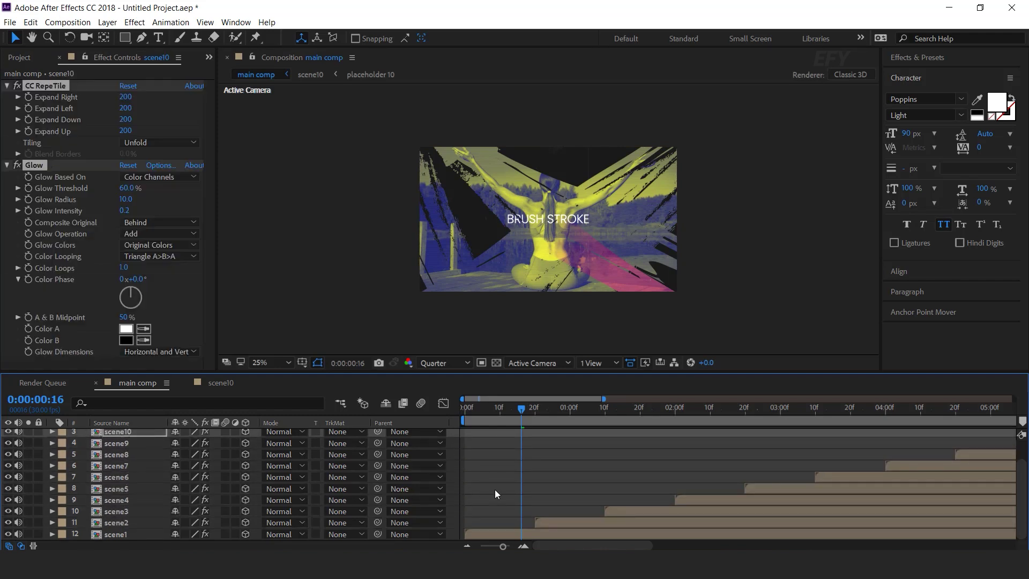
Step: Add a one-node camera with the 35mm preset to main comp, named Camera 1
{"action": "scroll", "coordinate": [527, 490], "scroll_direction": "up", "scroll_amount": 2}
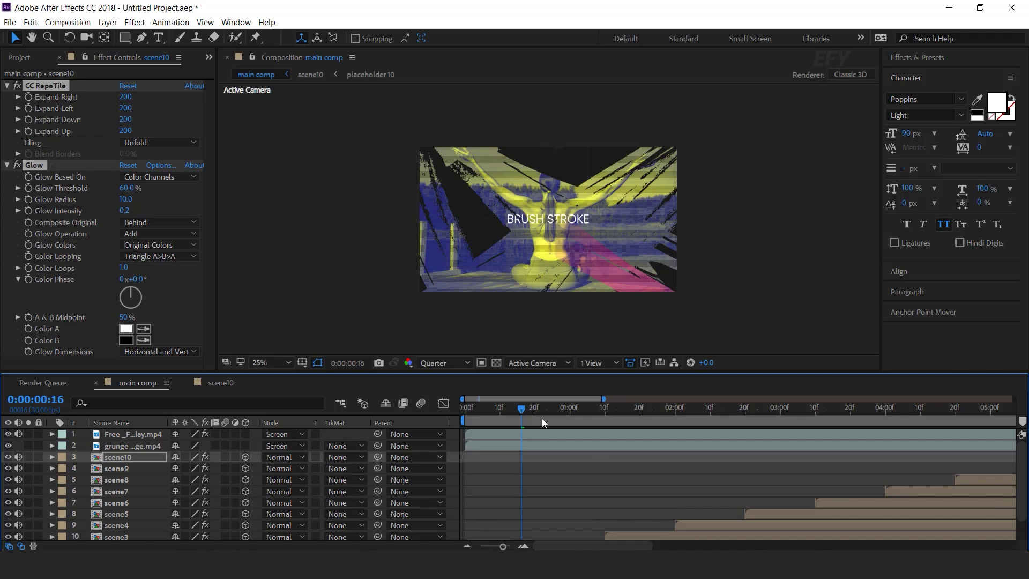
{"action": "left_click_drag", "start_coordinate": [554, 407], "coordinate": [703, 411]}
{"action": "left_click_drag", "start_coordinate": [503, 547], "coordinate": [492, 547]}
{"action": "right_click", "coordinate": [452, 459]}
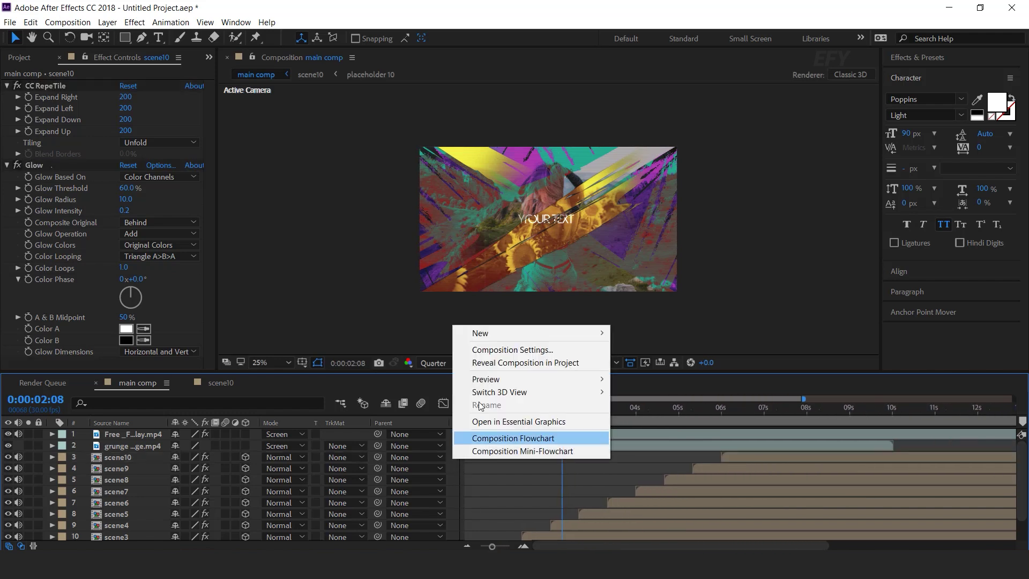
{"action": "mouse_move", "coordinate": [488, 332]}
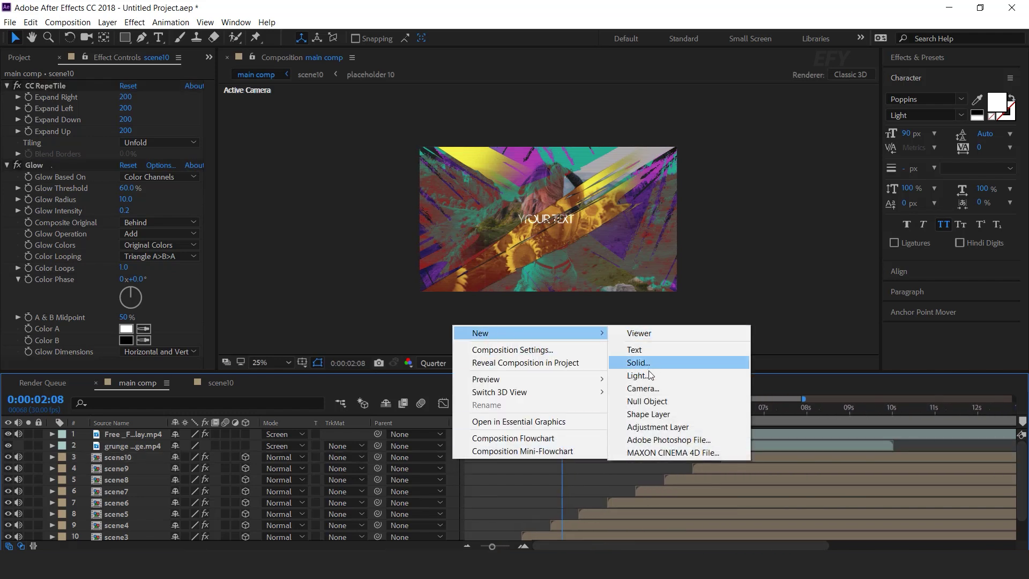
{"action": "left_click", "coordinate": [654, 389]}
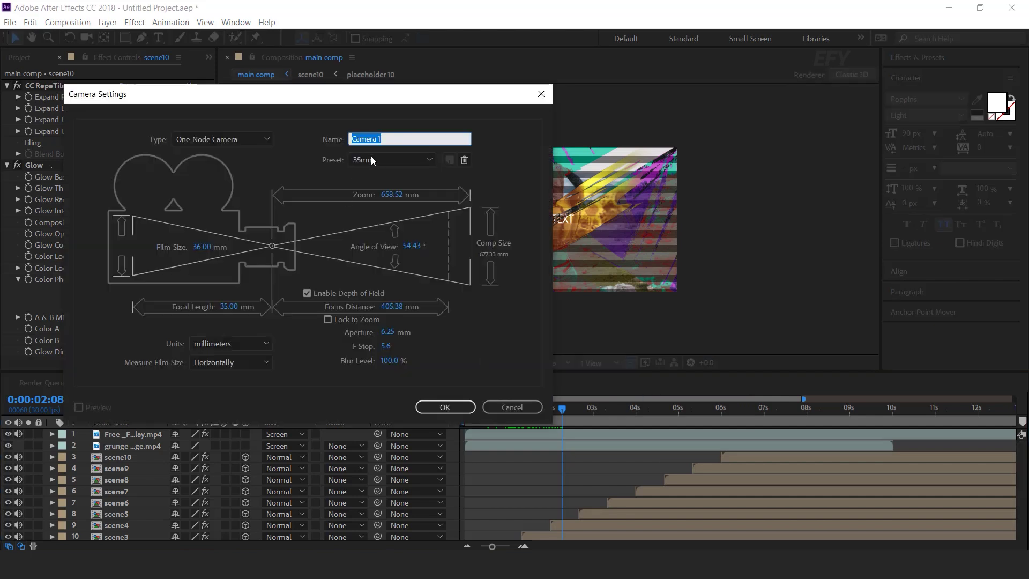
{"action": "left_click", "coordinate": [445, 407]}
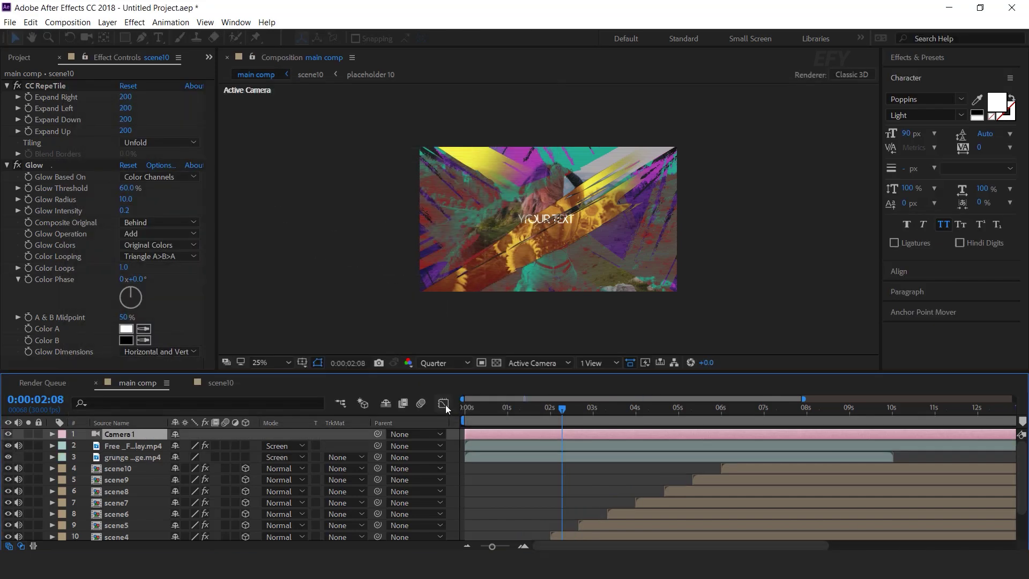
Step: Keyframe Camera 1's Position at 0:00:06:29, and set its Z position to -1350.7 at 0:00:00:00
{"action": "left_click_drag", "start_coordinate": [496, 408], "coordinate": [763, 410]}
{"action": "left_click", "coordinate": [116, 446]}
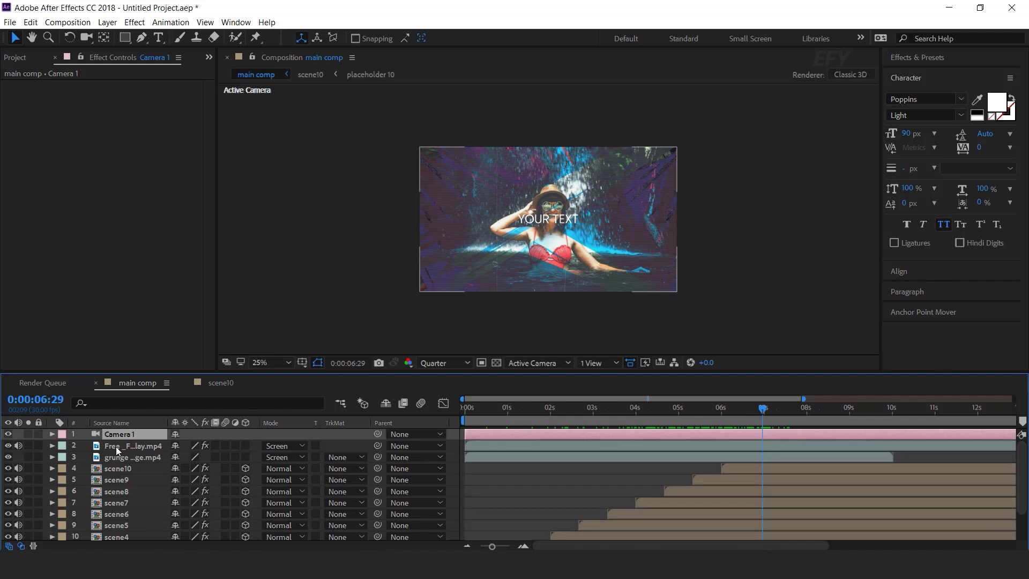
{"action": "key", "text": "p"}
{"action": "left_click", "coordinate": [85, 445]}
{"action": "left_click_drag", "start_coordinate": [762, 408], "coordinate": [347, 426]}
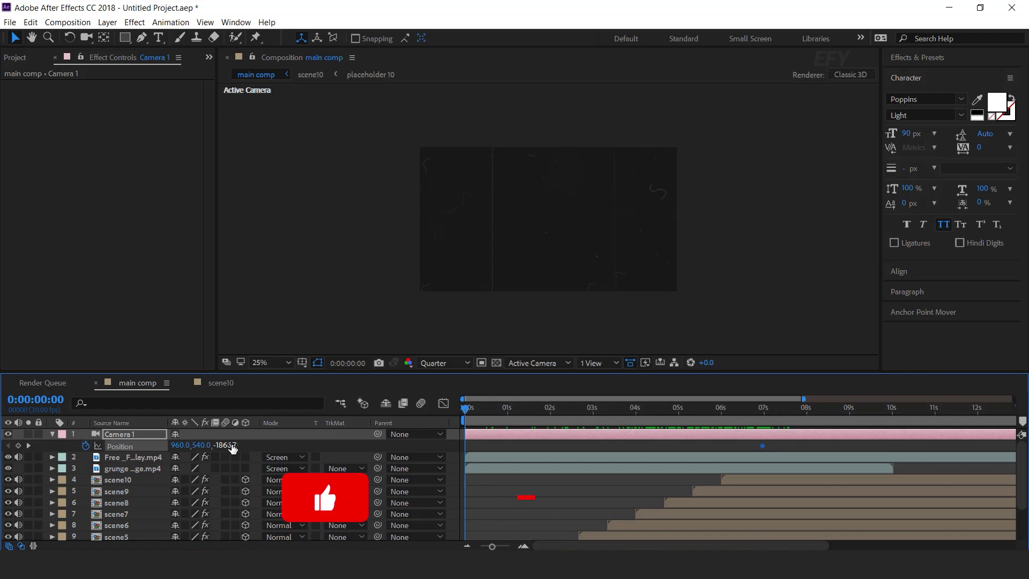
{"action": "left_click", "coordinate": [129, 479]}
{"action": "left_click_drag", "start_coordinate": [225, 446], "coordinate": [693, 446]}
Step: Preview the camera move across the scenes in main comp
{"action": "key", "text": "space"}
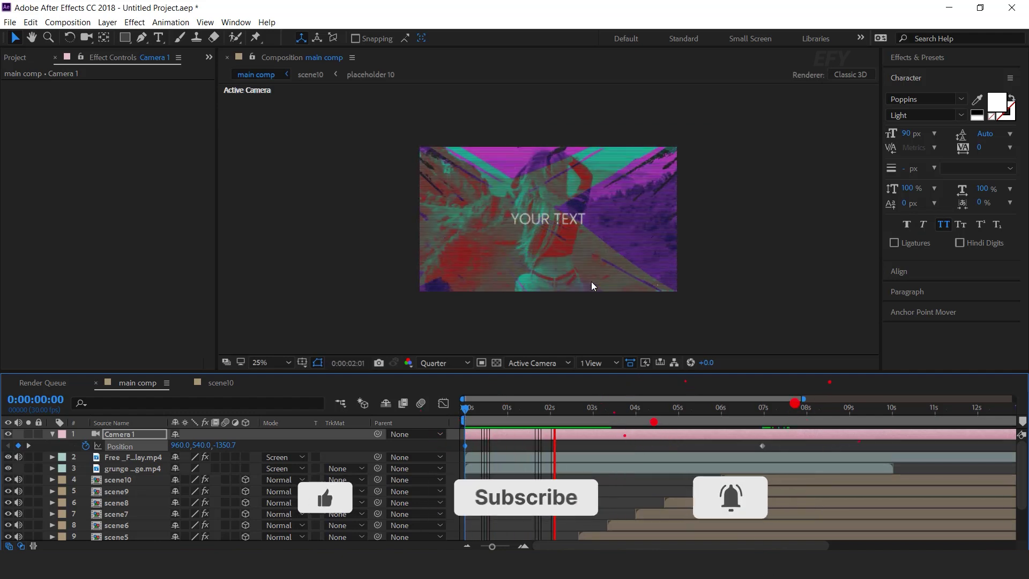
{"action": "key", "text": "period"}
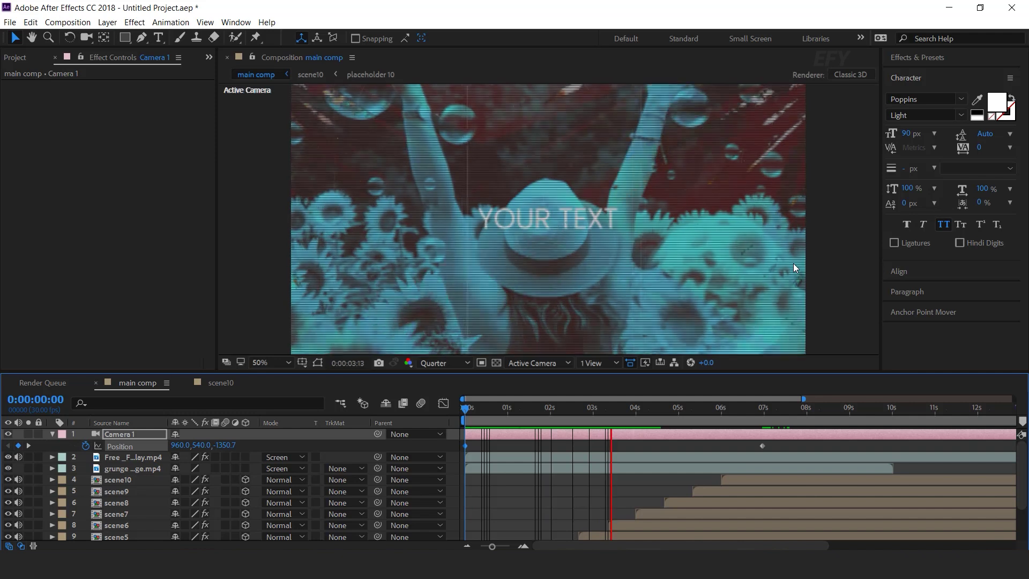
{"action": "scroll", "coordinate": [793, 263], "scroll_direction": "down", "scroll_amount": 2}
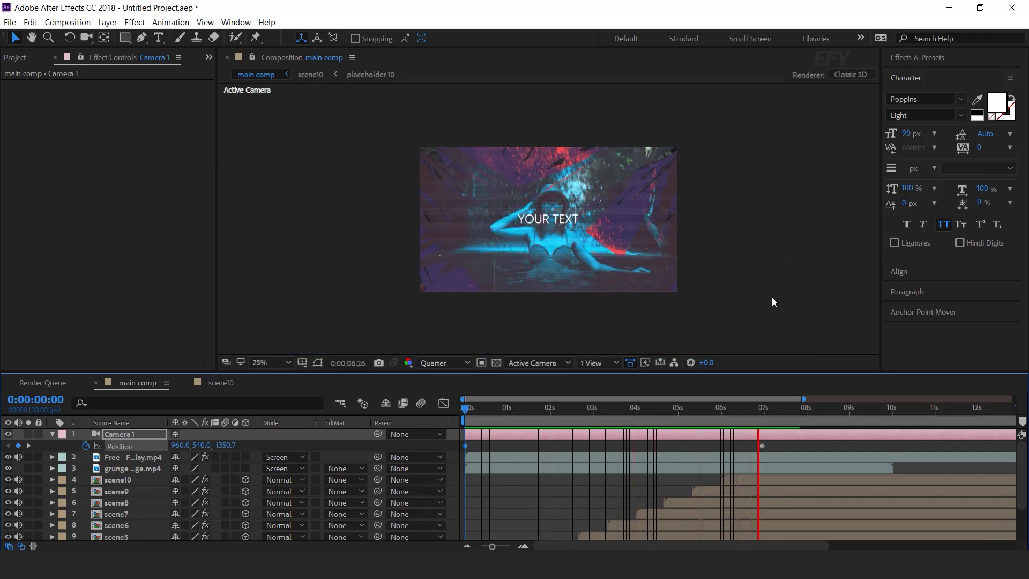
Step: Set the Z value of Camera 1's Position keyframe at 0:00:06:29 to -2000 and collapse the layer
{"action": "mouse_move", "coordinate": [757, 406]}
{"action": "left_mouse_down"}
{"action": "mouse_move", "coordinate": [789, 409]}
{"action": "mouse_move", "coordinate": [718, 414]}
{"action": "mouse_move", "coordinate": [770, 416]}
{"action": "left_mouse_up"}
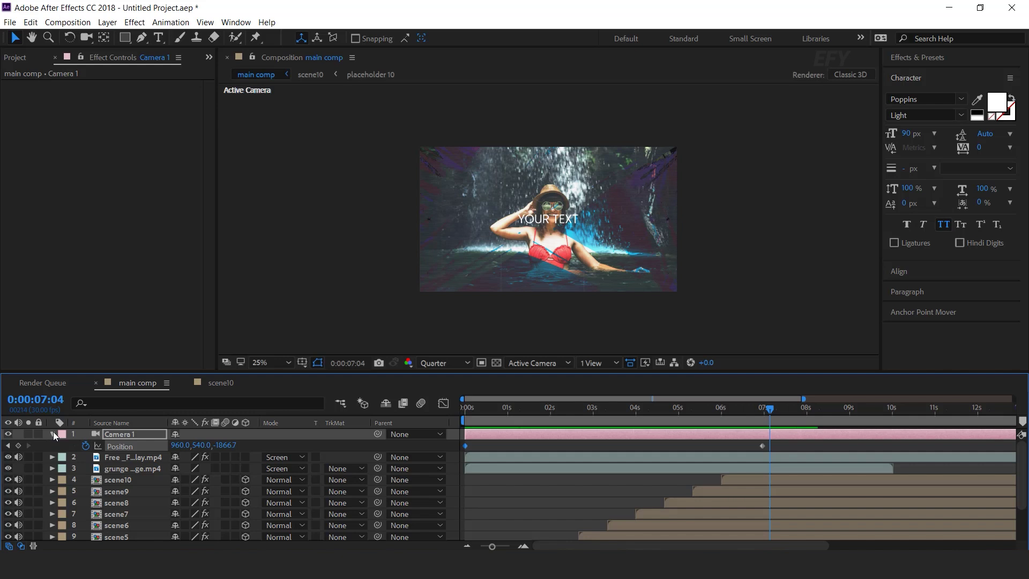
{"action": "left_click", "coordinate": [8, 445]}
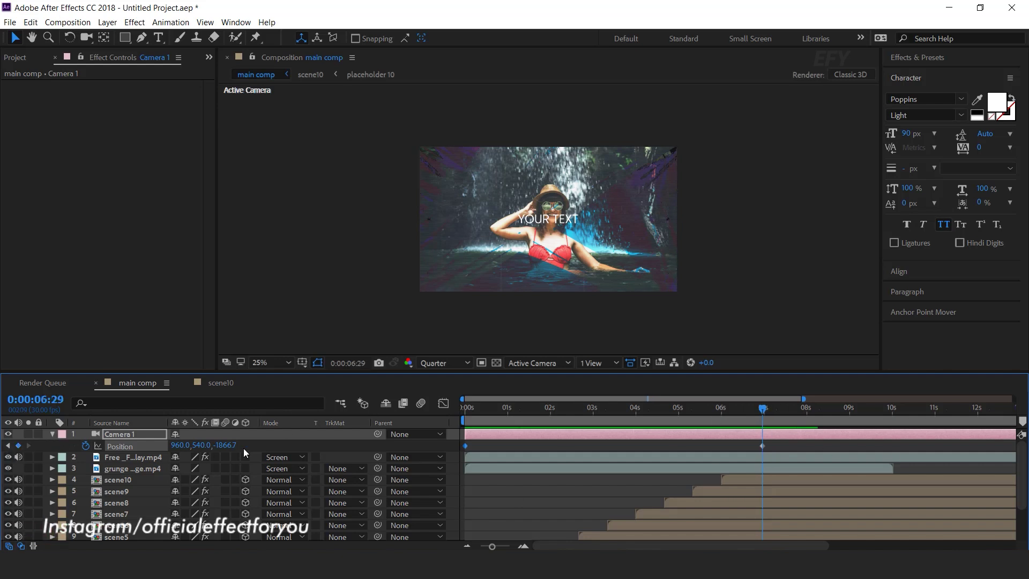
{"action": "left_click", "coordinate": [235, 446]}
{"action": "type", "text": "-200"}
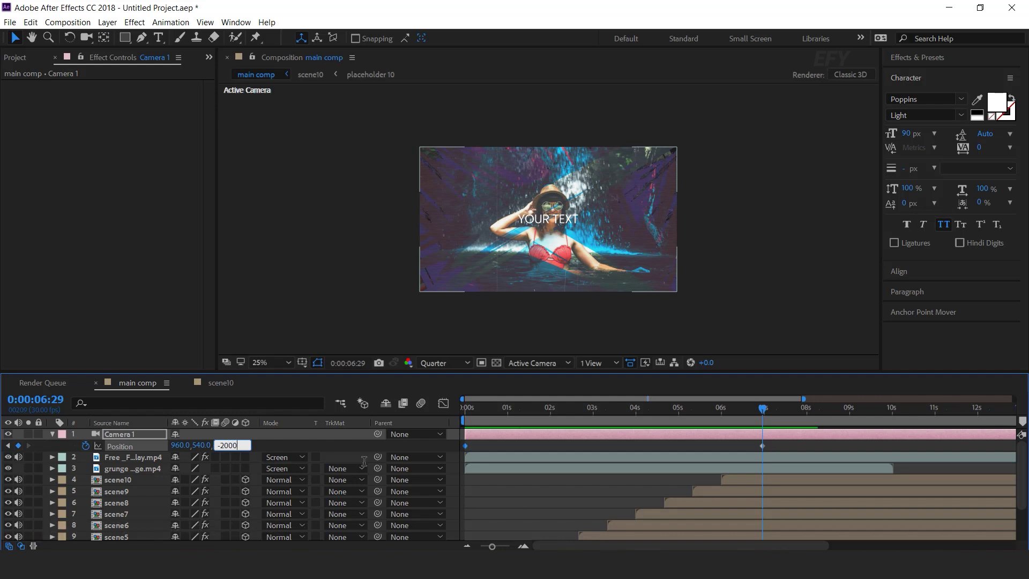
{"action": "type", "text": "0"}
{"action": "key", "text": "Return"}
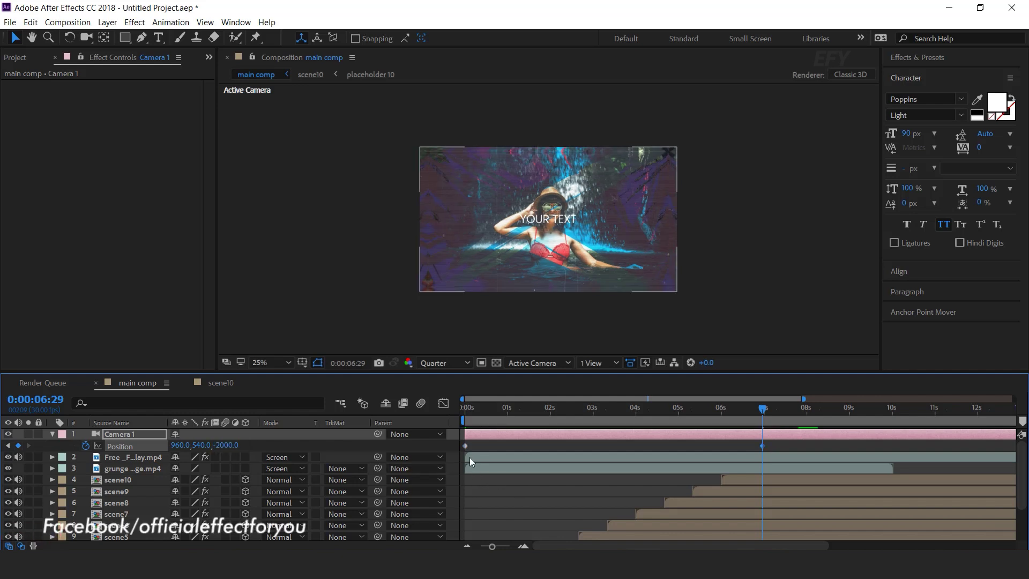
{"action": "left_click", "coordinate": [452, 459]}
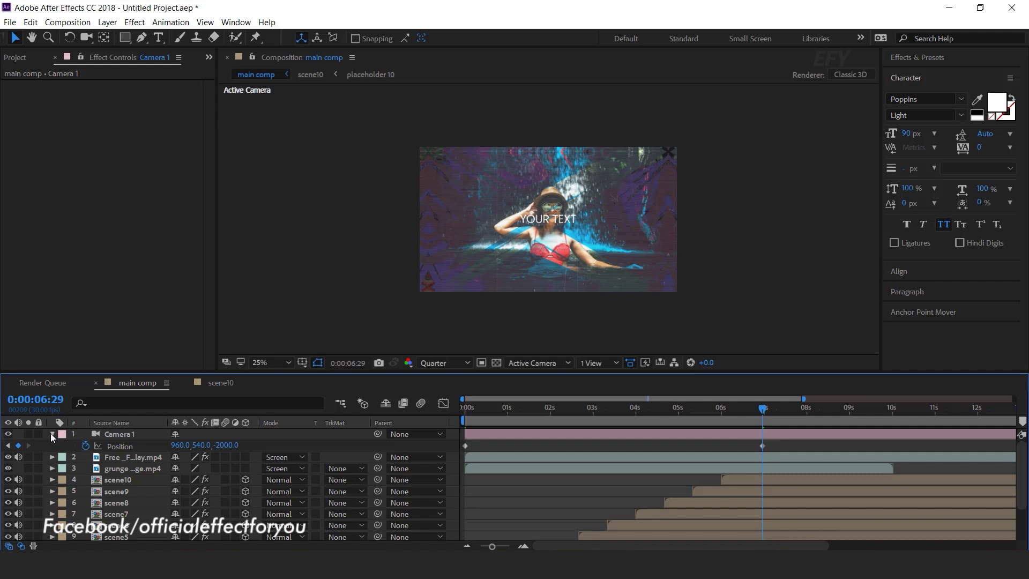
{"action": "left_click", "coordinate": [51, 433]}
Step: Pre-compose all layers of main comp into a new composition named "all scene", moving all attributes
{"action": "left_click_drag", "start_coordinate": [479, 407], "coordinate": [730, 407]}
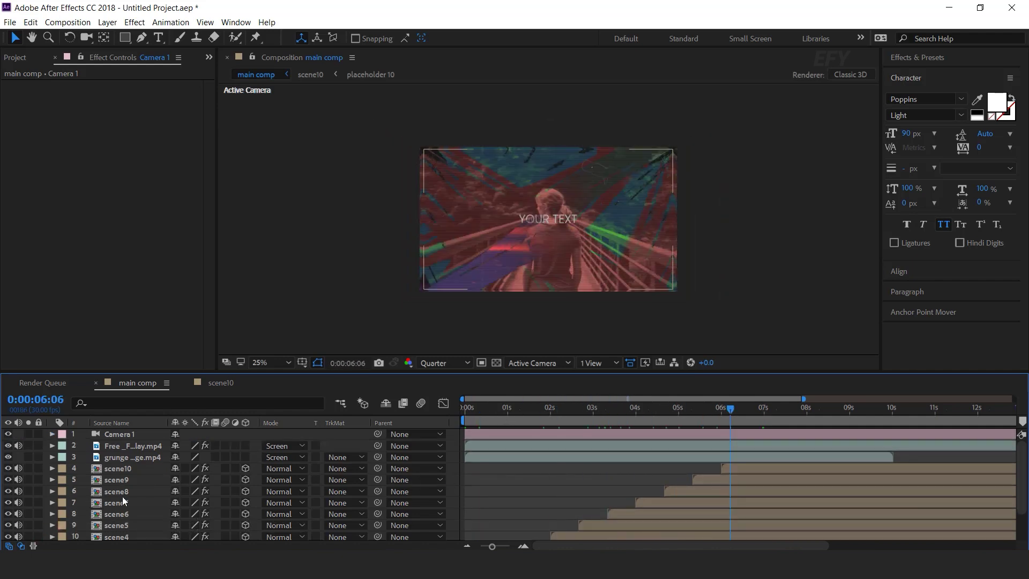
{"action": "key", "text": "ctrl+a"}
{"action": "right_click", "coordinate": [138, 470]}
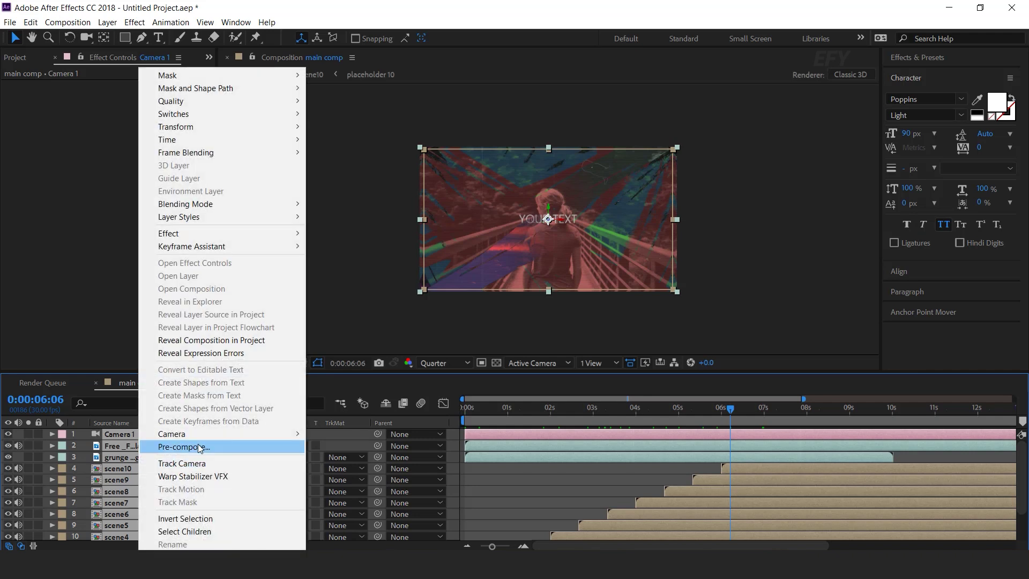
{"action": "left_click", "coordinate": [184, 447]}
{"action": "type", "text": "al"}
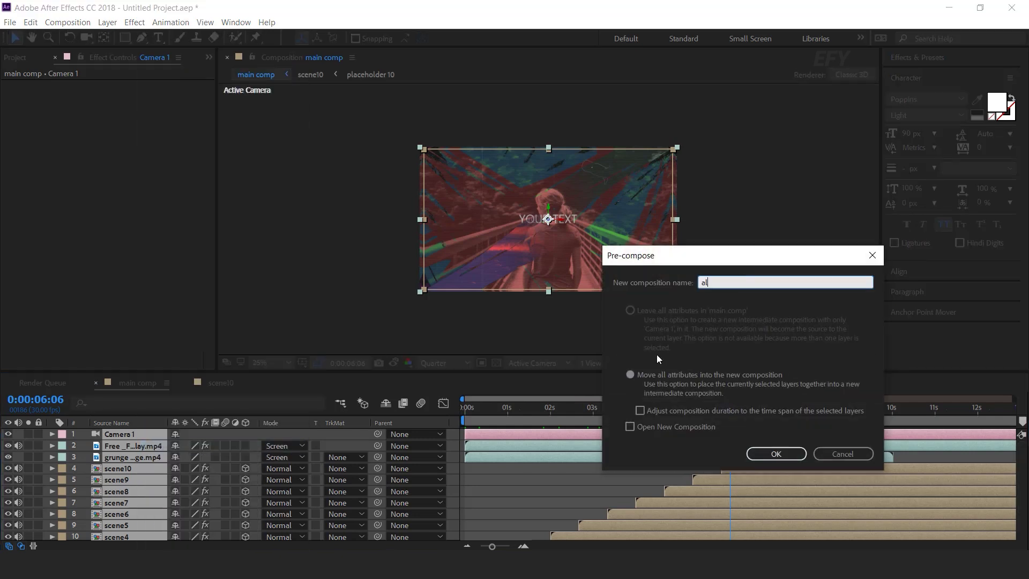
{"action": "type", "text": "l scene"}
{"action": "key", "text": "Return"}
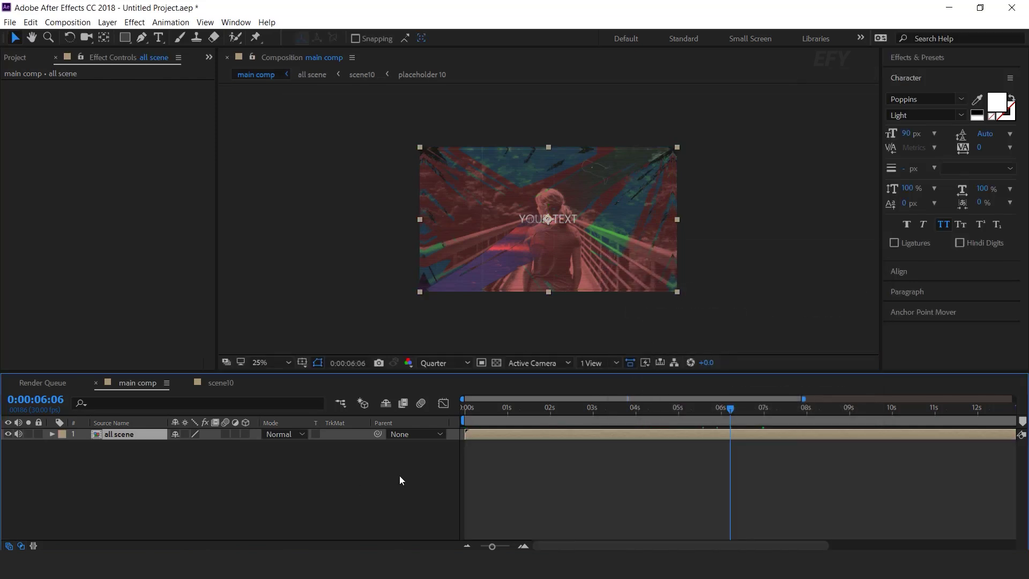
{"action": "left_click", "coordinate": [399, 475]}
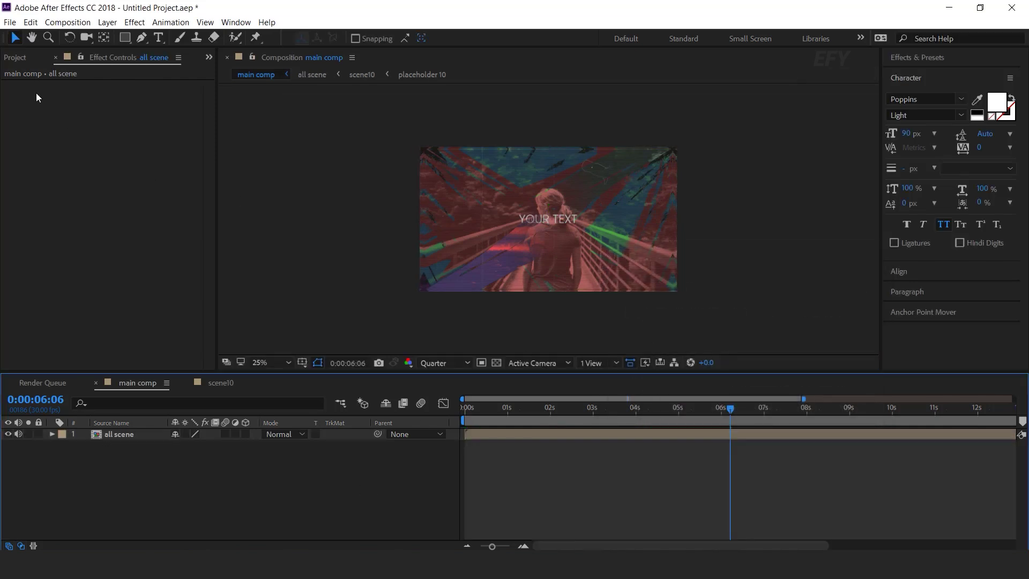
Step: Create a new 1920 x 1080, 30 fps composition named "logo"
{"action": "left_click", "coordinate": [16, 57]}
{"action": "scroll", "coordinate": [72, 307], "scroll_direction": "down", "scroll_amount": 10}
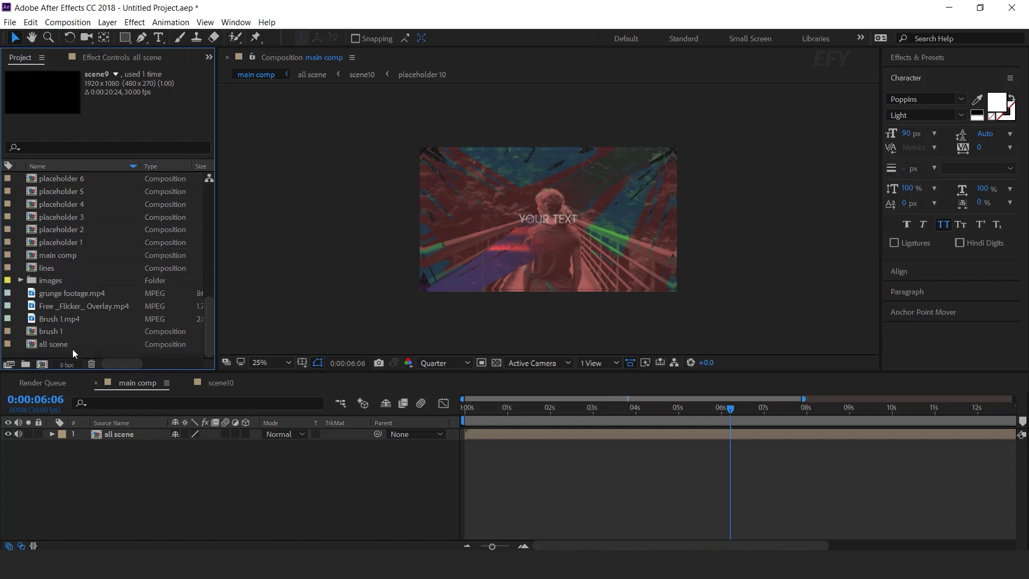
{"action": "left_click", "coordinate": [69, 345]}
{"action": "left_click", "coordinate": [67, 355]}
{"action": "left_click", "coordinate": [42, 363]}
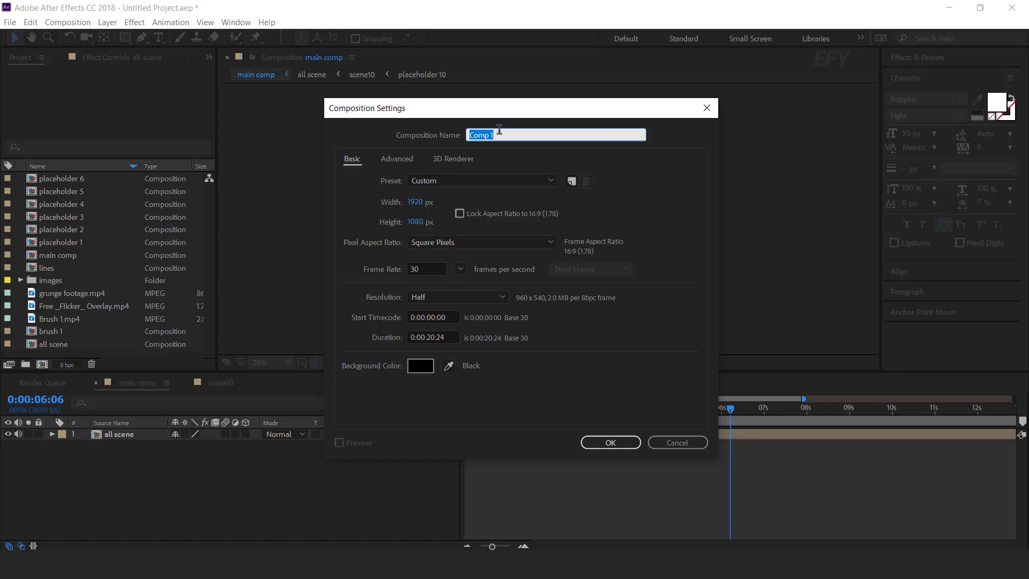
{"action": "type", "text": "logo"}
{"action": "key", "text": "Return"}
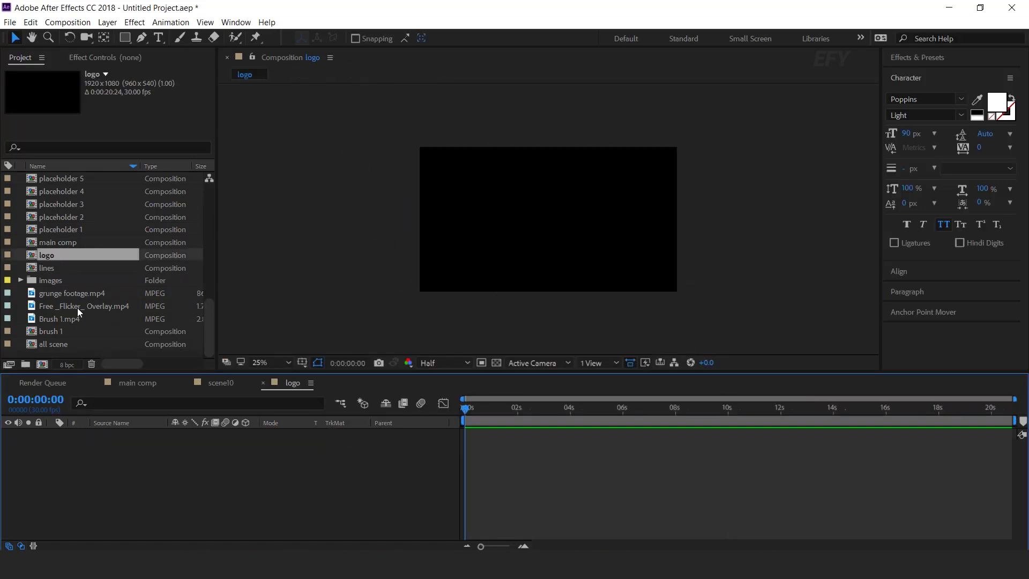
Step: Add twitter-logo-4.png to the logo composition and scale it to 12%
{"action": "scroll", "coordinate": [77, 308], "scroll_direction": "up", "scroll_amount": 10}
{"action": "left_click_drag", "start_coordinate": [63, 181], "coordinate": [110, 461]}
{"action": "key", "text": "s"}
{"action": "left_click_drag", "start_coordinate": [206, 446], "coordinate": [149, 443]}
{"action": "scroll", "coordinate": [546, 233], "scroll_direction": "up", "scroll_amount": 1}
{"action": "left_click", "coordinate": [185, 464]}
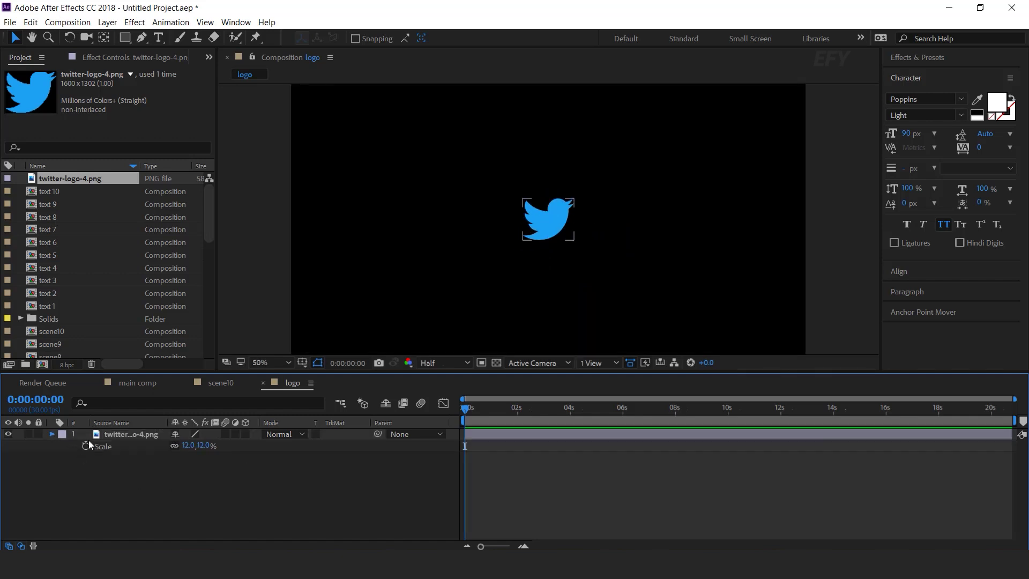
Step: Apply a Fill effect to the twitter logo layer and set its color to white (FFFFFF)
{"action": "left_click", "coordinate": [128, 434]}
{"action": "key", "text": "ctrl+space"}
{"action": "type", "text": "fil"}
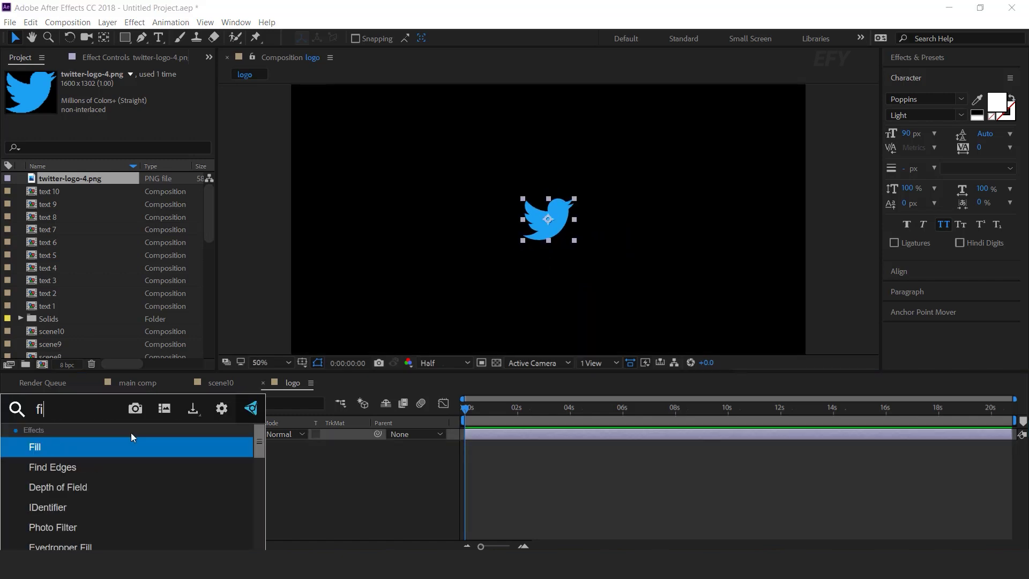
{"action": "key", "text": "Return"}
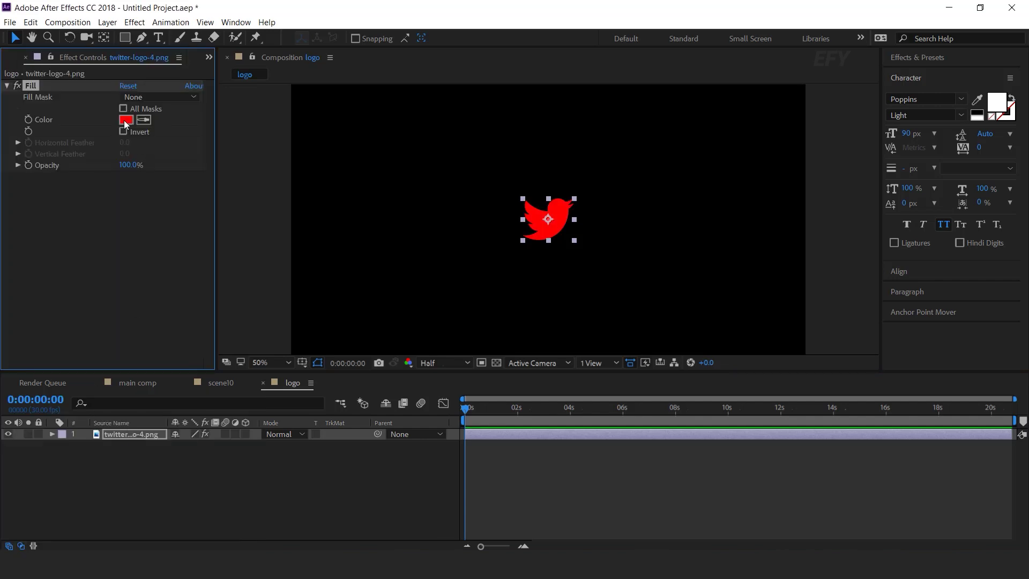
{"action": "left_click", "coordinate": [125, 120]}
{"action": "left_click", "coordinate": [15, 167]}
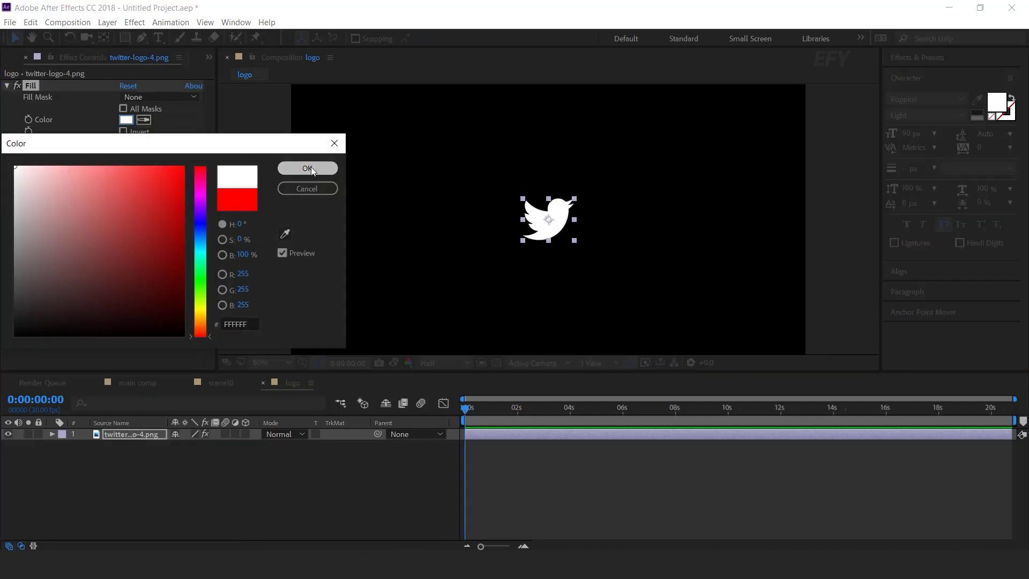
{"action": "left_click", "coordinate": [308, 169]}
{"action": "left_click", "coordinate": [298, 474]}
Step: Move the current time to 0:00:07:00 in the logo composition
{"action": "key", "text": "comma"}
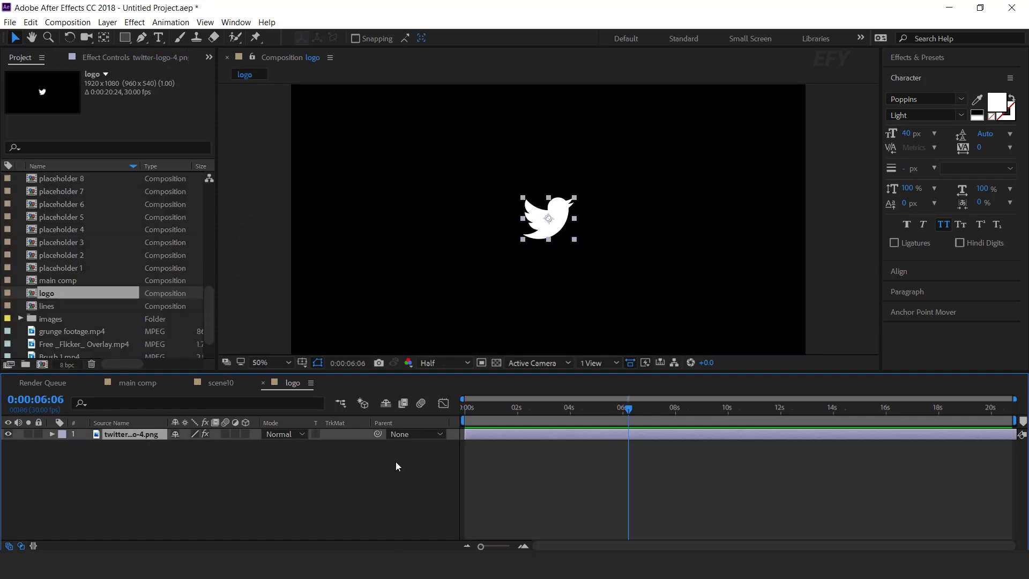
{"action": "left_click_drag", "start_coordinate": [516, 410], "coordinate": [651, 410]}
{"action": "key", "text": "equal"}
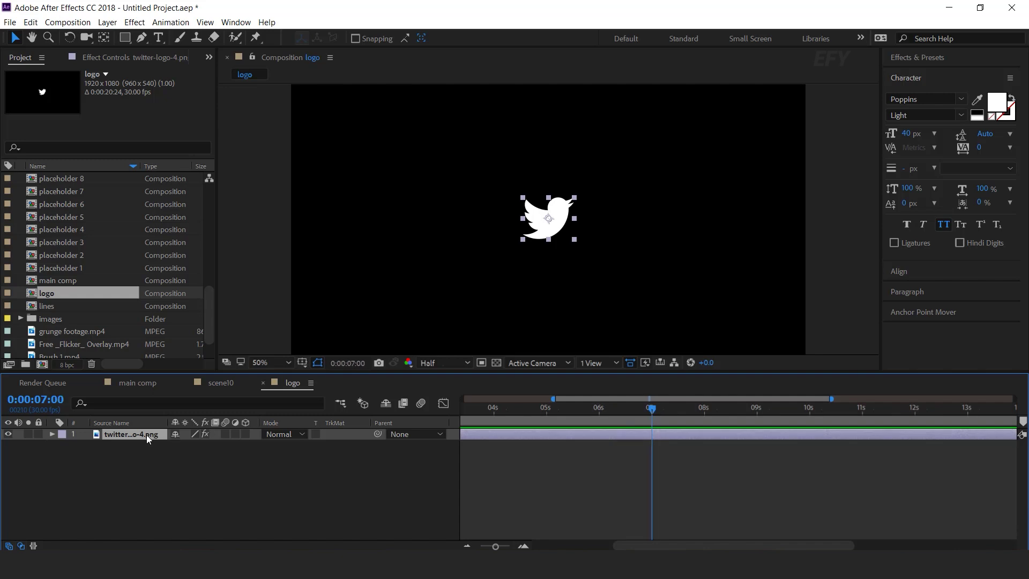
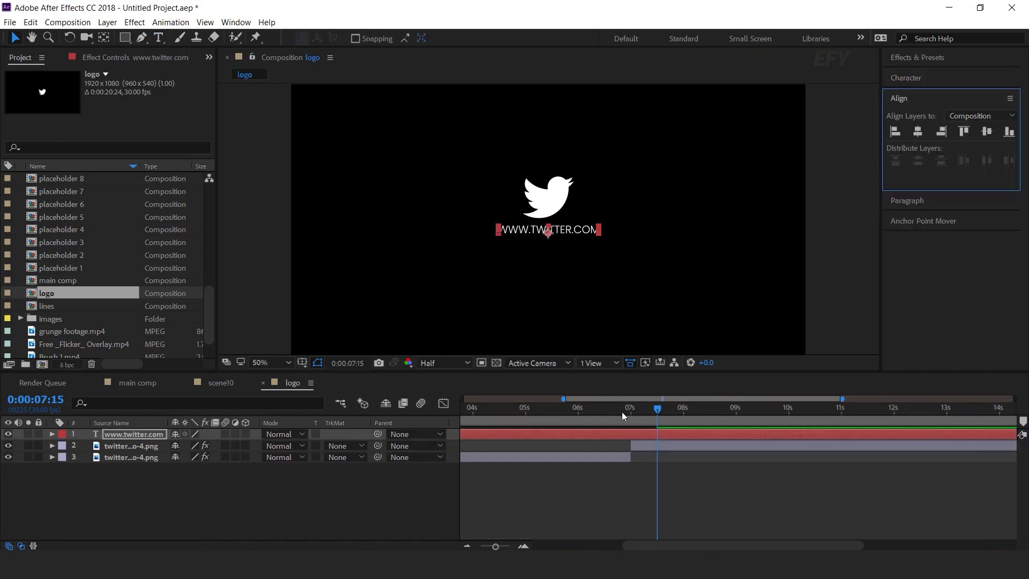
{"action": "left_click", "coordinate": [632, 411]}
{"action": "left_click", "coordinate": [633, 435]}
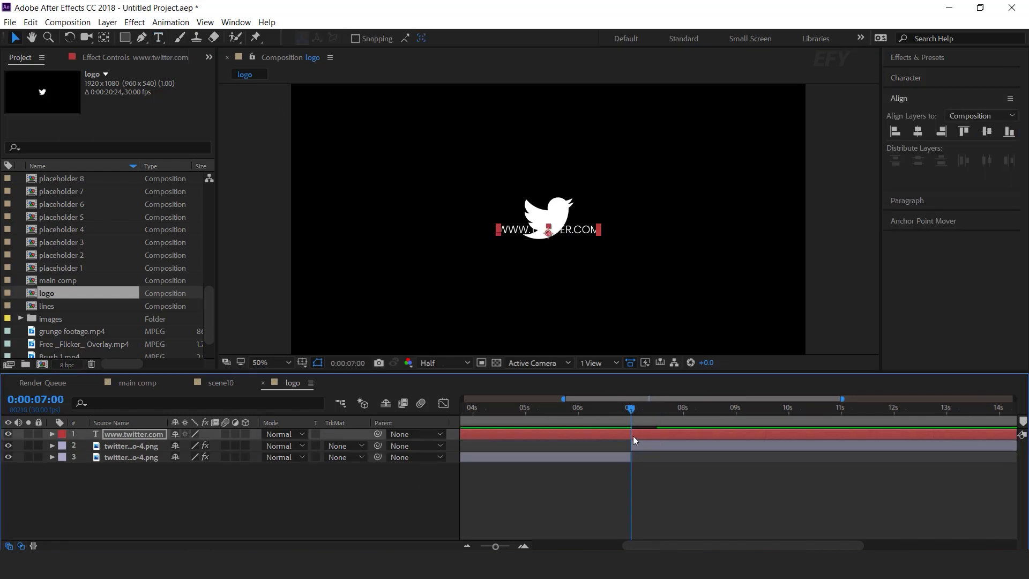
{"action": "key", "text": "alt+bracketleft"}
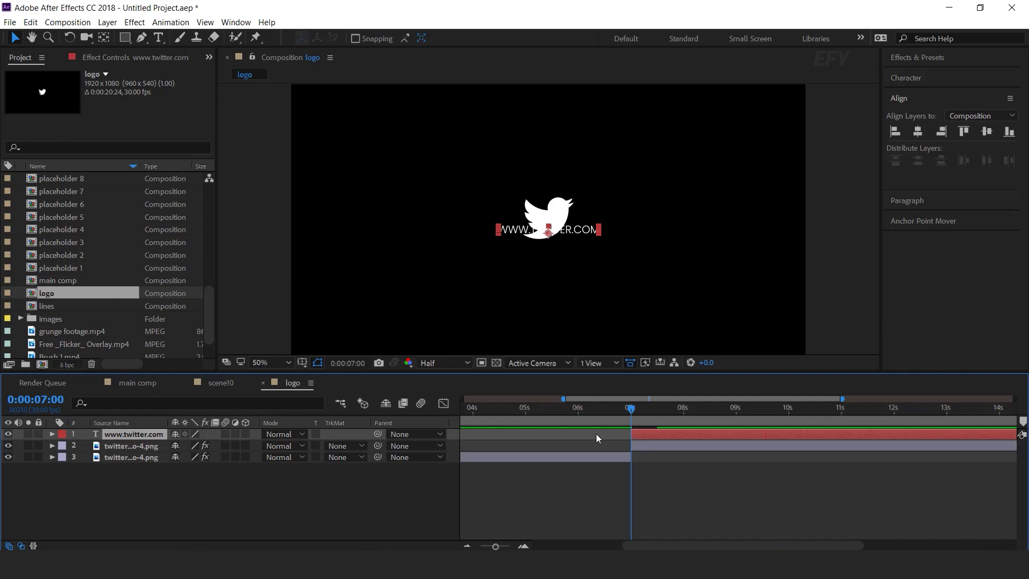
{"action": "left_click", "coordinate": [52, 434]}
{"action": "left_click", "coordinate": [252, 446]}
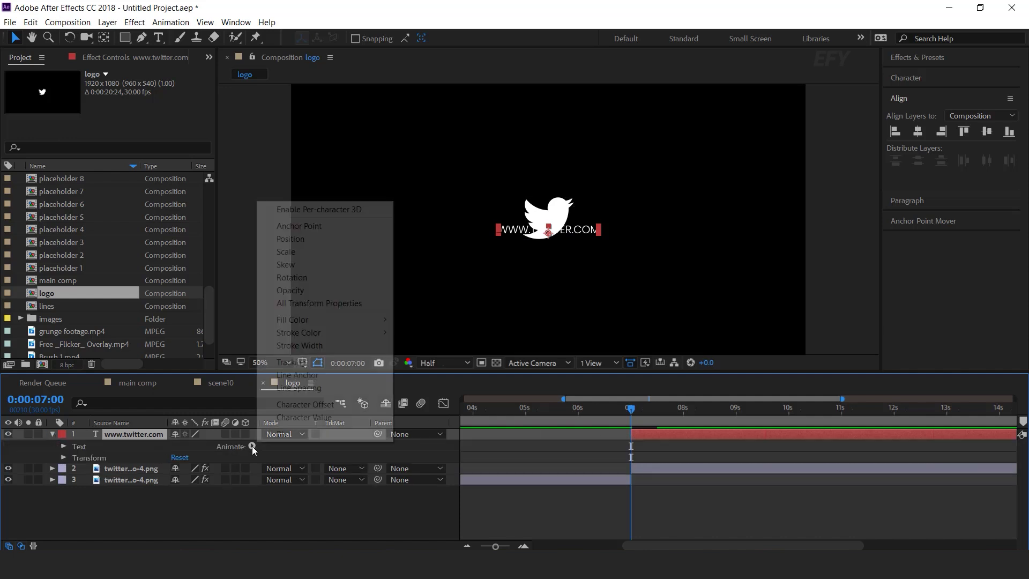
{"action": "left_click", "coordinate": [313, 293]}
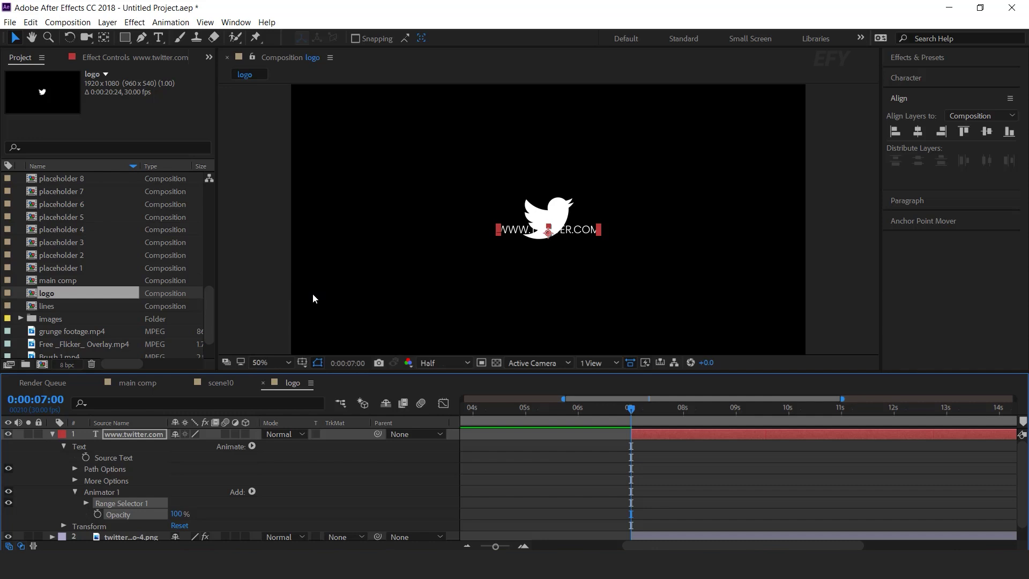
{"action": "left_click", "coordinate": [177, 515]}
{"action": "type", "text": "0"}
{"action": "key", "text": "Return"}
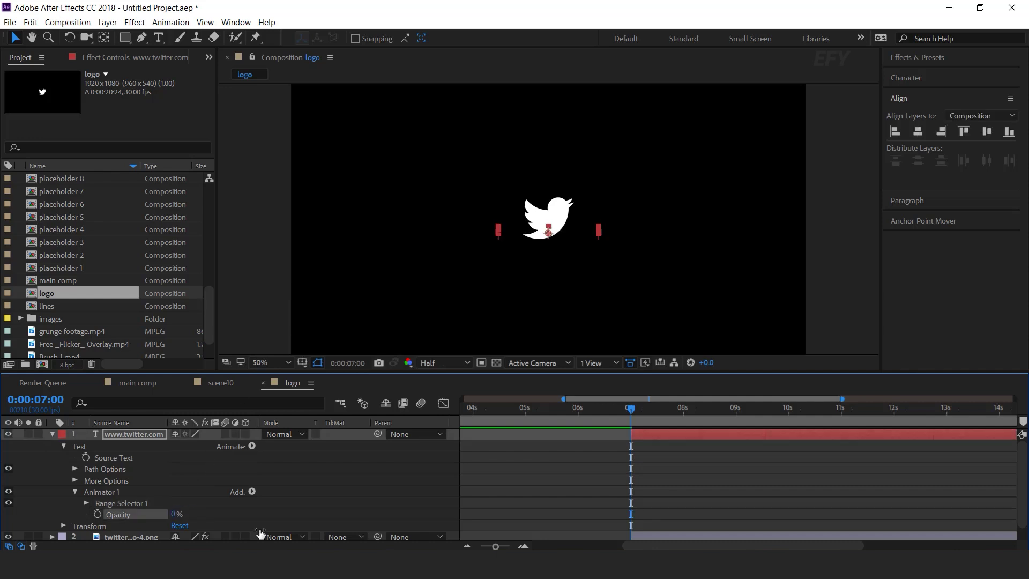
Step: Keyframe the Range Selector's Start from 0% at 0:00:07:00 to 100% at 0:00:07:10 and preview the text reveal
{"action": "left_click", "coordinate": [85, 504]}
{"action": "left_click", "coordinate": [108, 500]}
{"action": "key", "text": "equal"}
{"action": "left_click_drag", "start_coordinate": [638, 408], "coordinate": [667, 410]}
{"action": "key", "text": "equal"}
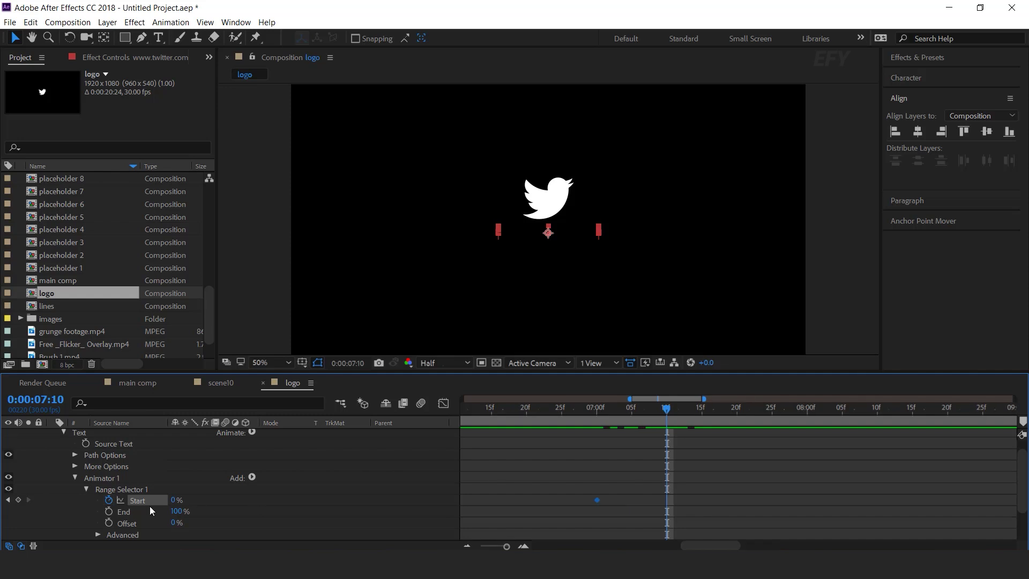
{"action": "left_click_drag", "start_coordinate": [174, 502], "coordinate": [692, 478]}
{"action": "left_click", "coordinate": [505, 407]}
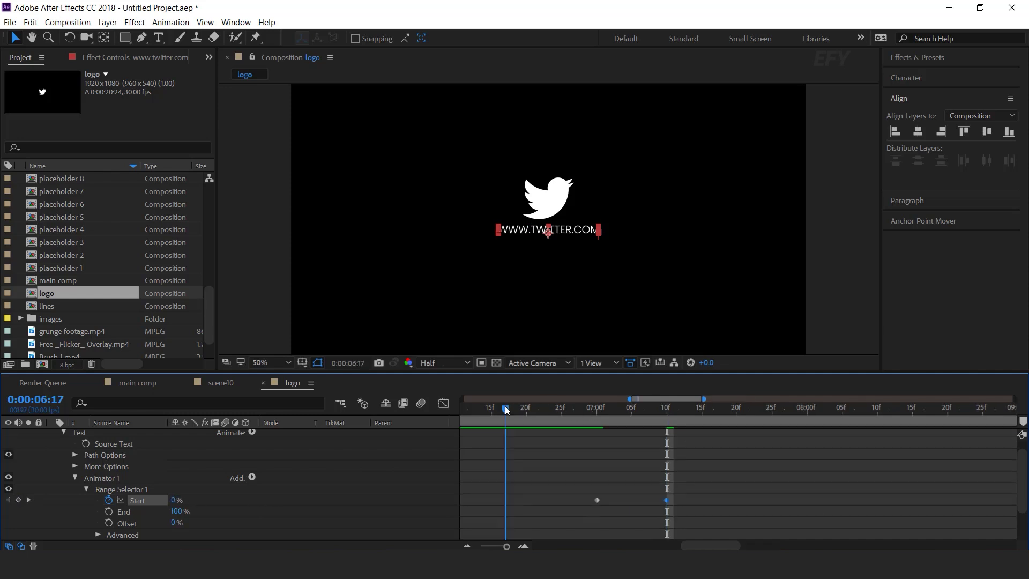
{"action": "key", "text": "space"}
Step: Move the last Start keyframe to about 0:00:07:18 and preview the slower text reveal
{"action": "left_click_drag", "start_coordinate": [623, 408], "coordinate": [664, 407]}
{"action": "left_click_drag", "start_coordinate": [667, 501], "coordinate": [723, 501]}
{"action": "left_click", "coordinate": [586, 408]}
{"action": "key", "text": "space"}
{"action": "left_click", "coordinate": [605, 409]}
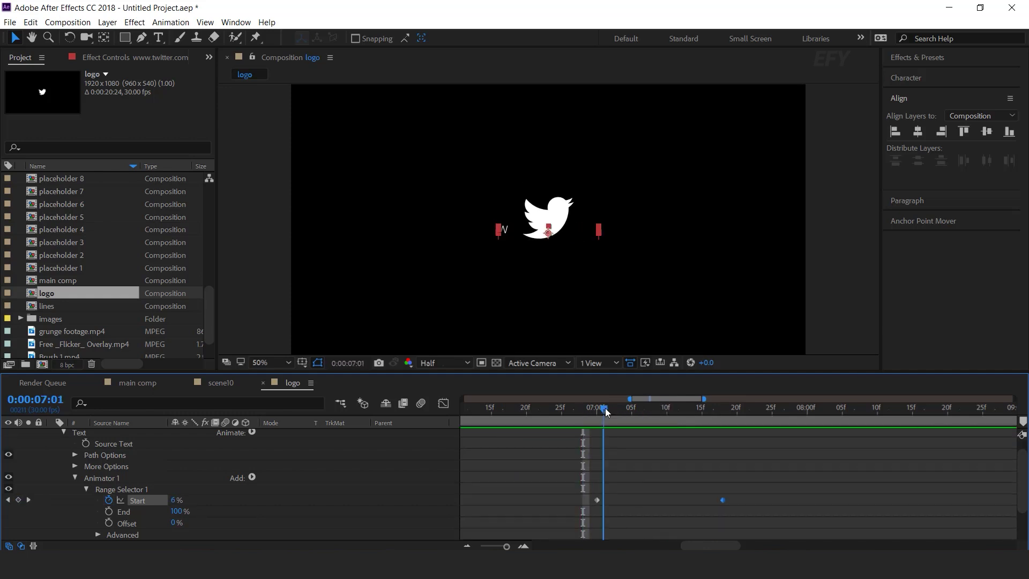
{"action": "scroll", "coordinate": [60, 453], "scroll_direction": "up", "scroll_amount": 1}
{"action": "left_click_drag", "start_coordinate": [636, 436], "coordinate": [657, 436]}
{"action": "left_click_drag", "start_coordinate": [589, 411], "coordinate": [670, 414]}
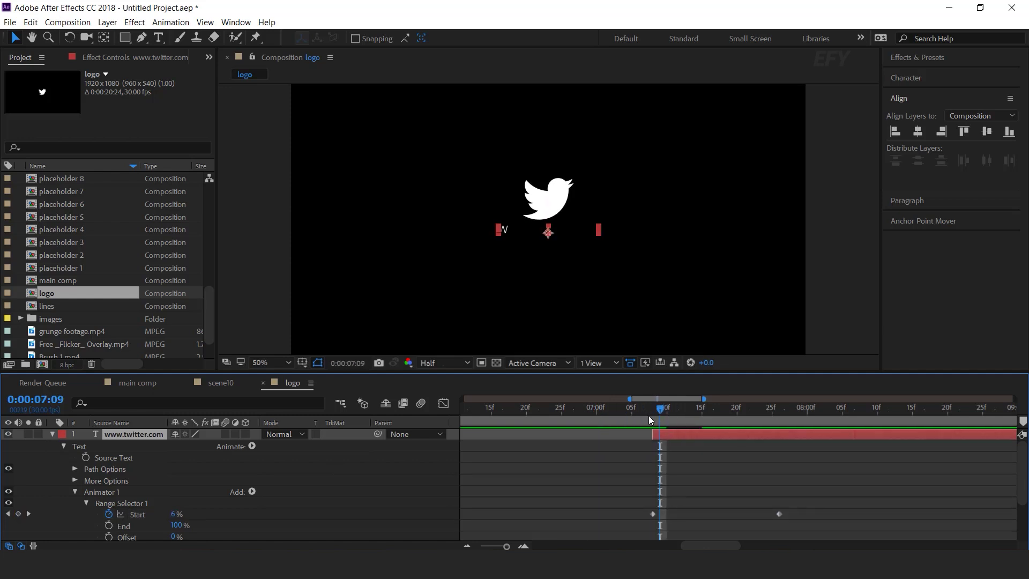
{"action": "left_click", "coordinate": [625, 411]}
{"action": "key", "text": "space"}
Step: Move the last Start keyframe to about 0:00:07:20, preview the text reveal, and collapse the text layer's properties
{"action": "left_click_drag", "start_coordinate": [743, 407], "coordinate": [772, 410]}
{"action": "left_click_drag", "start_coordinate": [779, 514], "coordinate": [751, 513]}
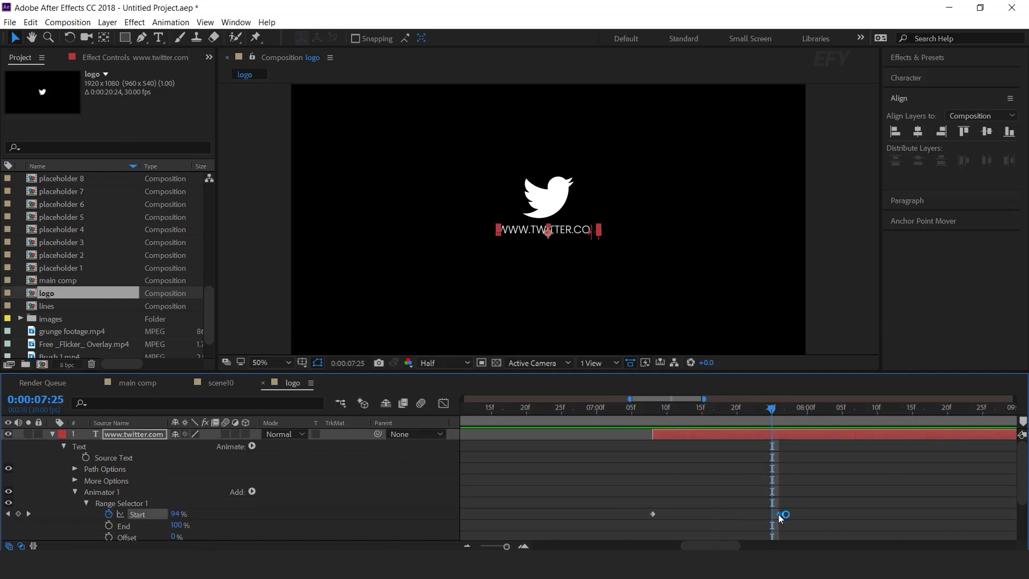
{"action": "left_click", "coordinate": [737, 410]}
{"action": "left_click_drag", "start_coordinate": [750, 514], "coordinate": [738, 514]}
{"action": "left_click", "coordinate": [631, 409]}
{"action": "key", "text": "space"}
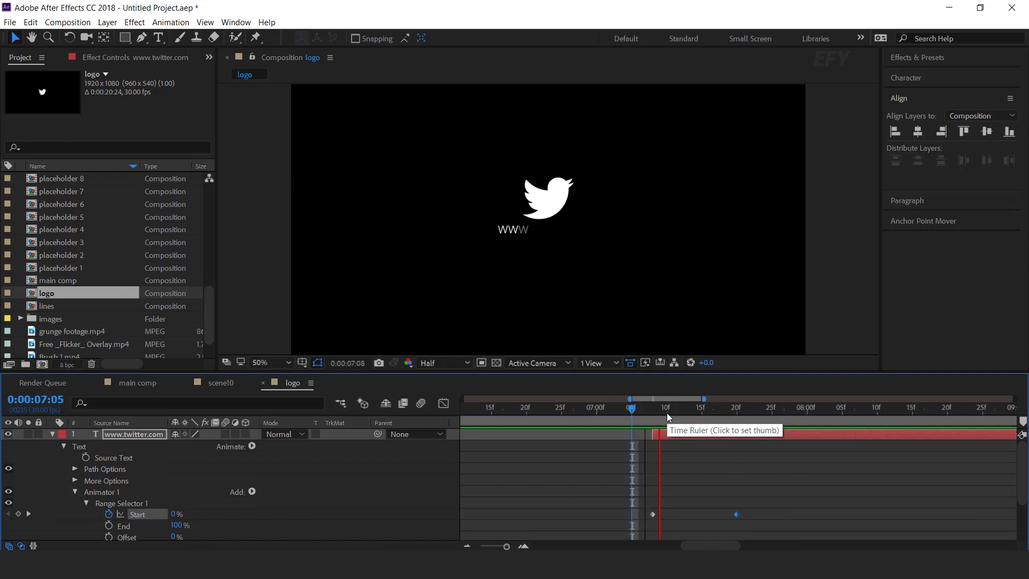
{"action": "left_click_drag", "start_coordinate": [668, 413], "coordinate": [786, 415]}
{"action": "left_click", "coordinate": [846, 478]}
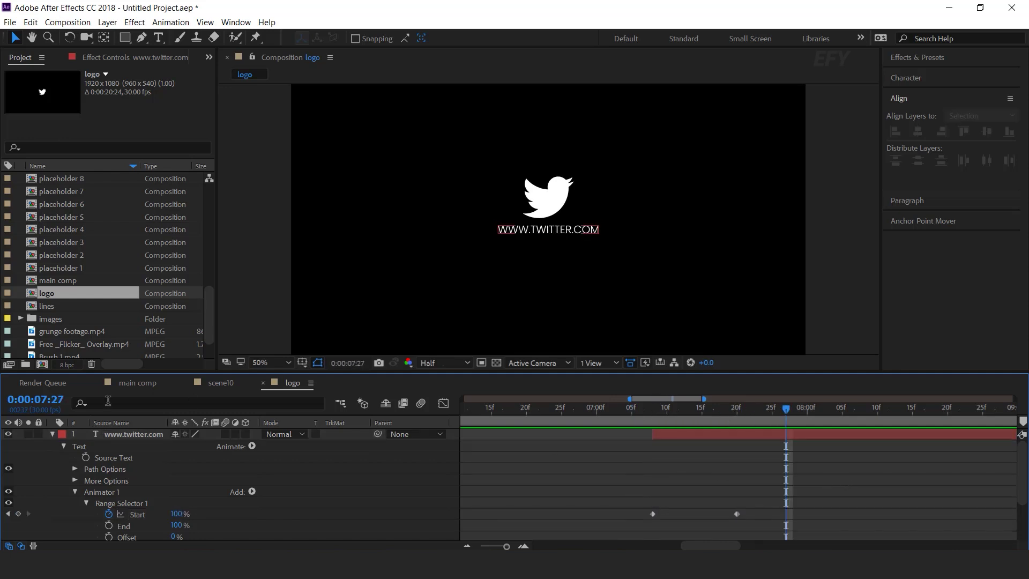
{"action": "left_click", "coordinate": [51, 434]}
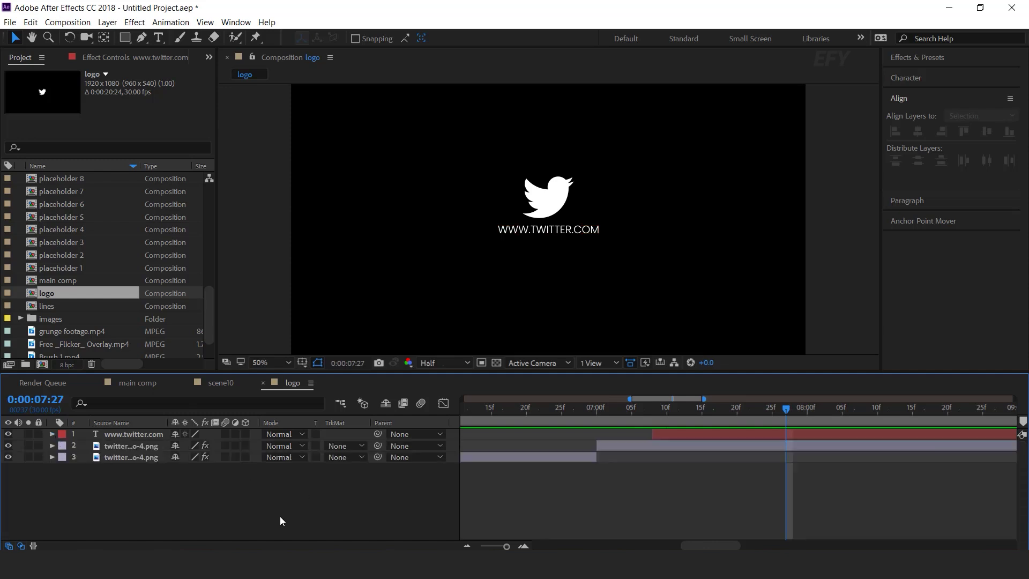
{"action": "left_click", "coordinate": [596, 230]}
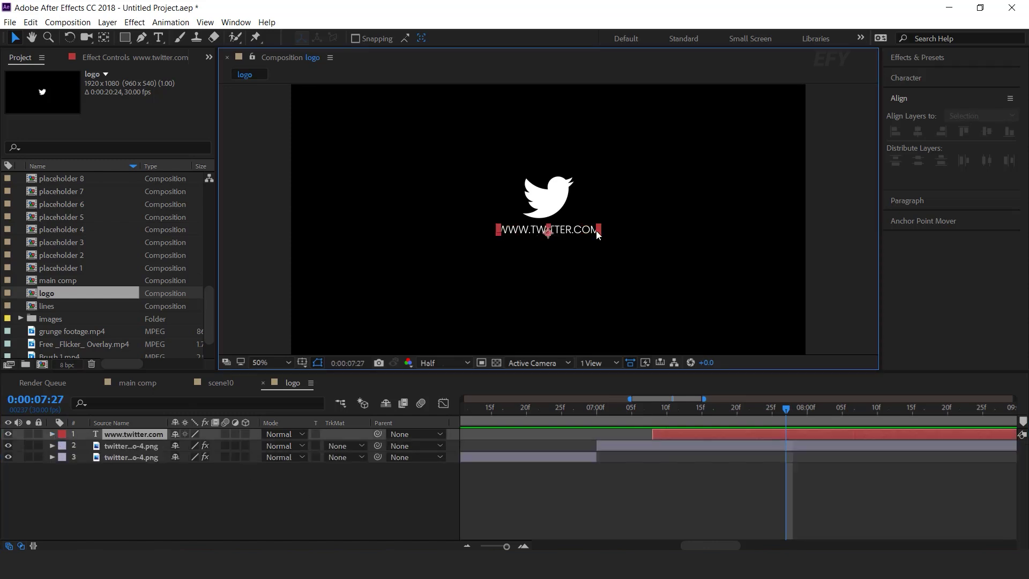
{"action": "left_click", "coordinate": [191, 509]}
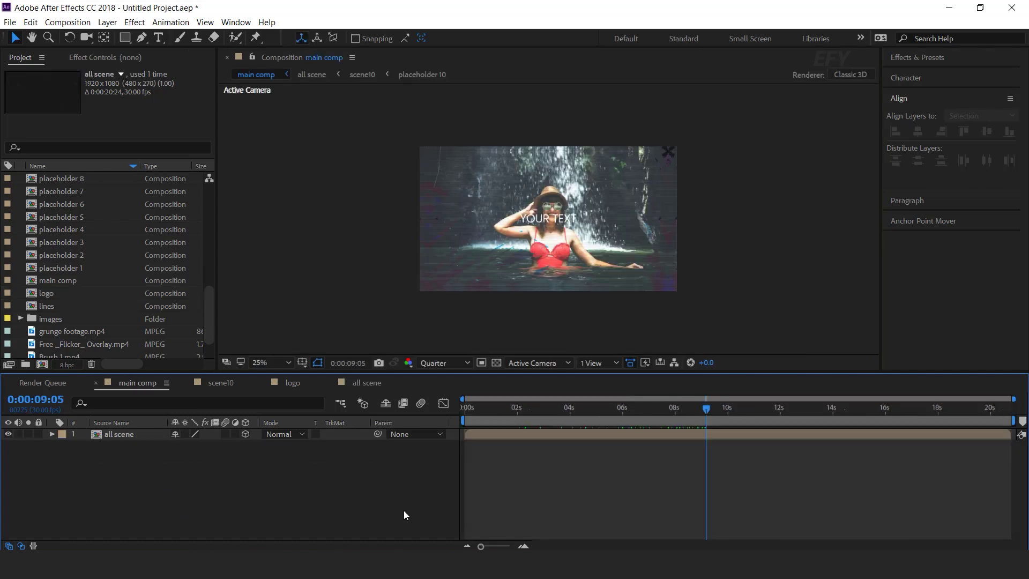
Step: Place the logo composition above all scene in main comp and make it the alpha matte for all scene
{"action": "left_click_drag", "start_coordinate": [33, 293], "coordinate": [142, 439]}
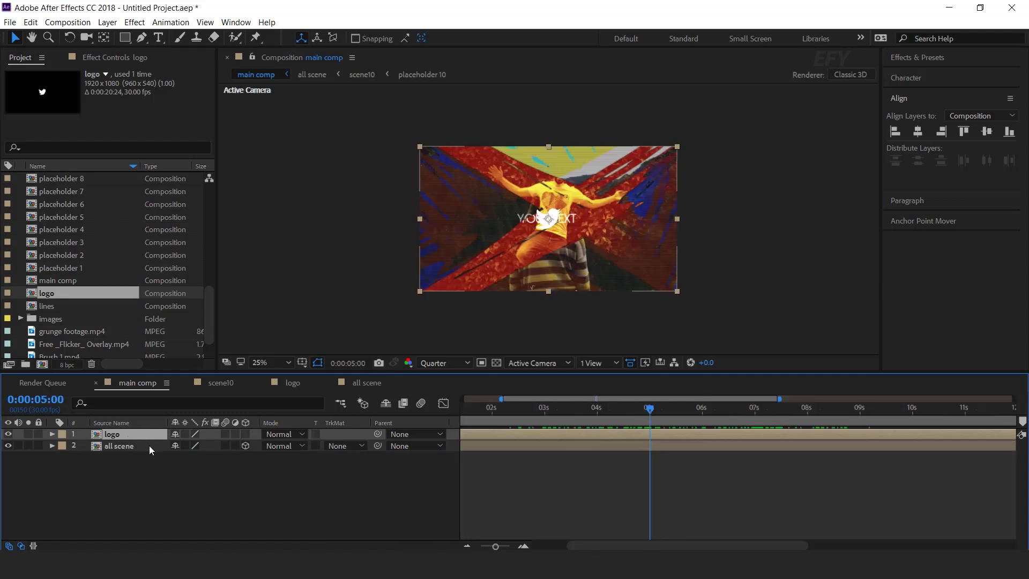
{"action": "left_click", "coordinate": [120, 446]}
{"action": "left_click", "coordinate": [361, 446]}
{"action": "left_click", "coordinate": [378, 476]}
{"action": "left_click", "coordinate": [129, 458]}
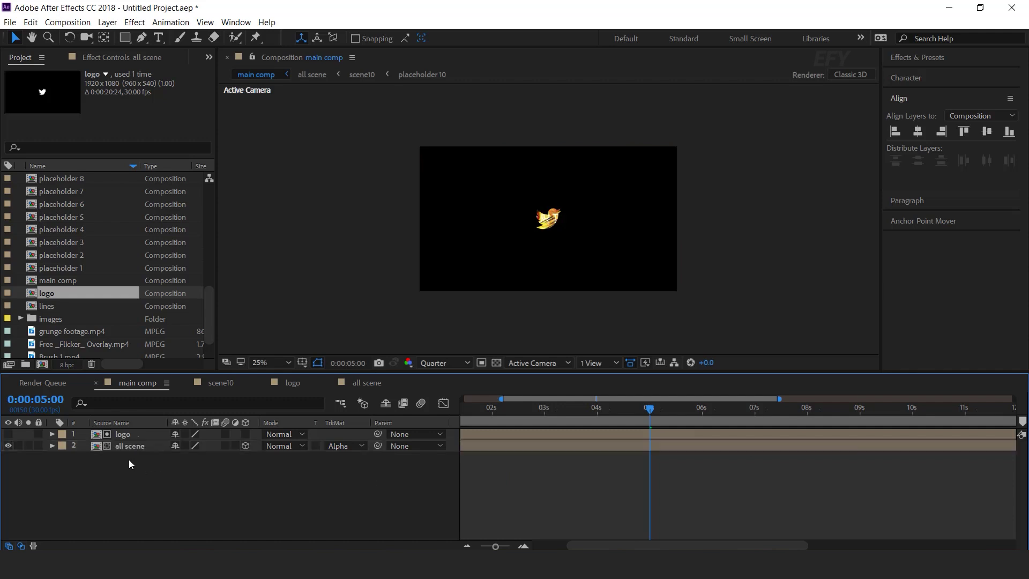
Step: Duplicate the logo and all scene layers, keeping an unmatted all scene layer at the bottom of the stack
{"action": "left_click", "coordinate": [147, 435]}
{"action": "key", "text": "ctrl+d"}
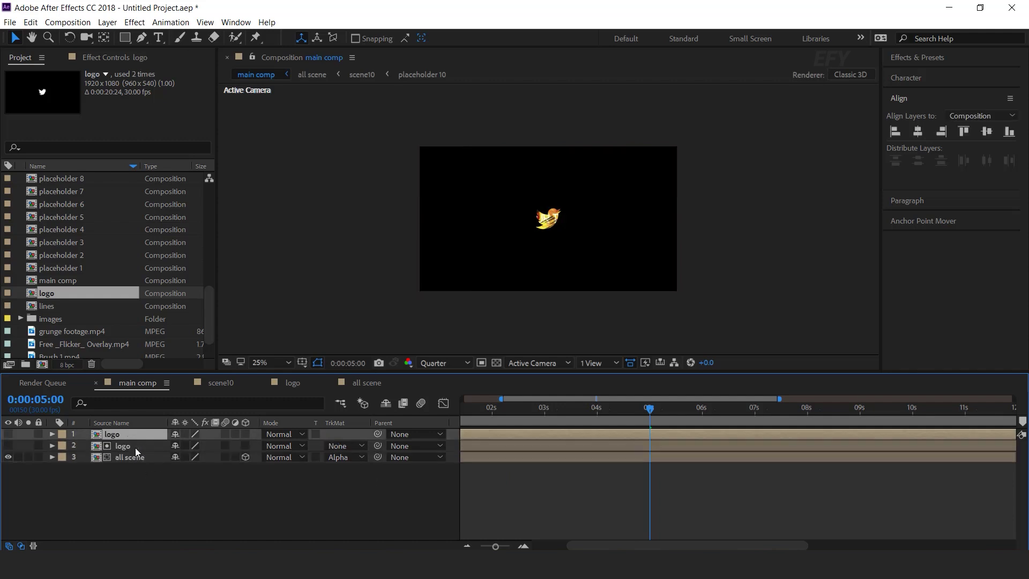
{"action": "left_click", "coordinate": [137, 458]}
{"action": "key", "text": "ctrl+d"}
{"action": "left_click_drag", "start_coordinate": [133, 446], "coordinate": [134, 496]}
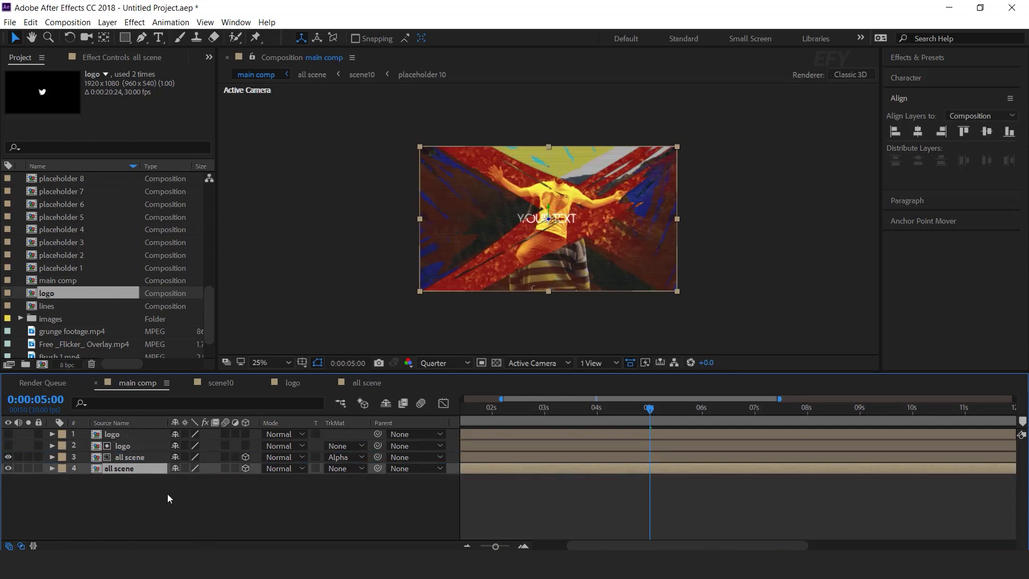
Step: Trim the start of the matted all scene layer to 0:00:05:01
{"action": "key", "text": "="}
{"action": "mouse_move", "coordinate": [648, 409]}
{"action": "left_mouse_down"}
{"action": "mouse_move", "coordinate": [628, 409]}
{"action": "mouse_move", "coordinate": [650, 410]}
{"action": "left_mouse_up"}
{"action": "key", "text": ";"}
{"action": "left_click", "coordinate": [142, 459]}
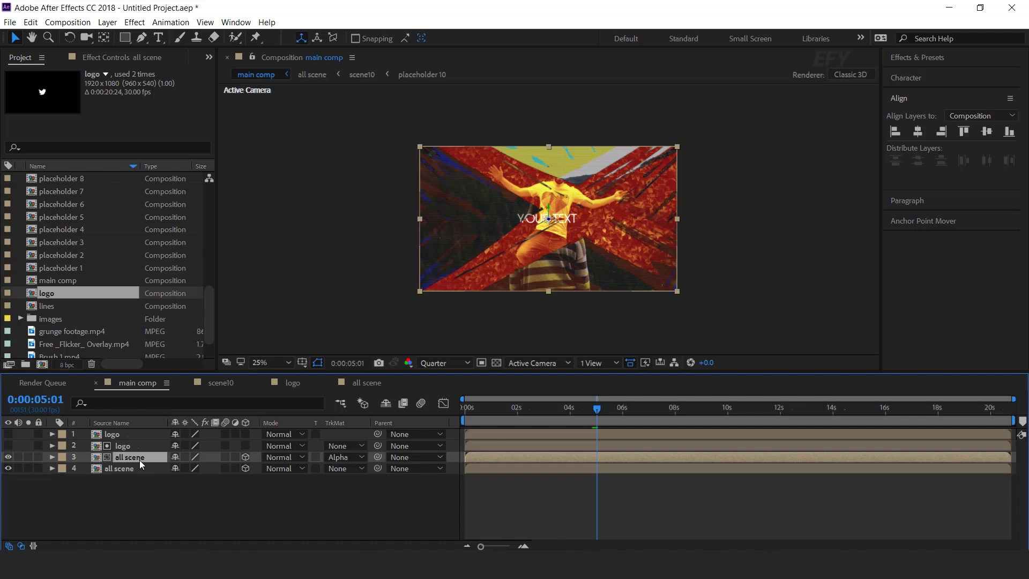
{"action": "key", "text": "alt+bracketleft"}
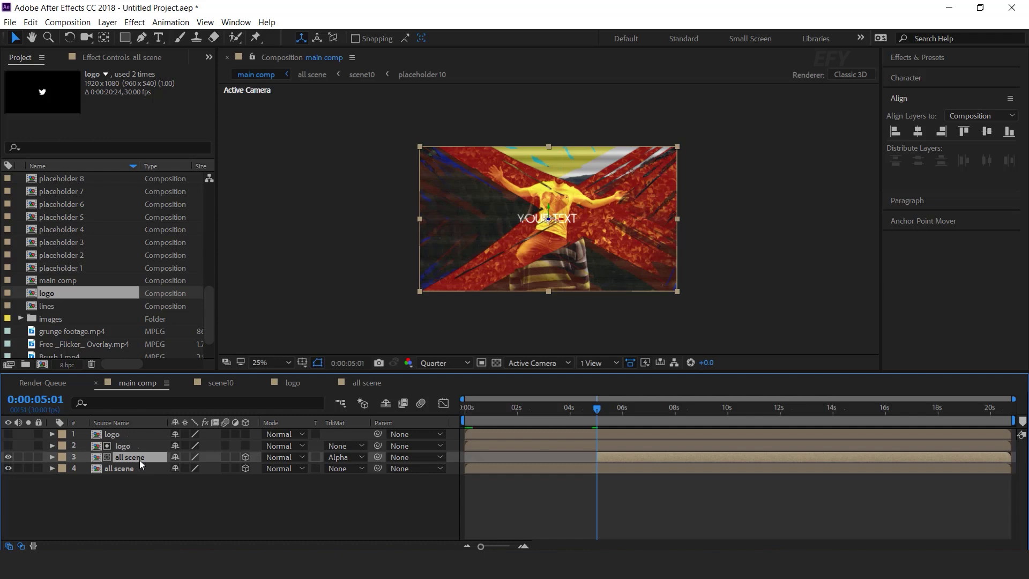
Step: Keyframe Opacity on both all scene layers at 0:00:05:01, with the matted layer at 0% and the unmatted one at 100%
{"action": "left_click", "coordinate": [595, 468]}
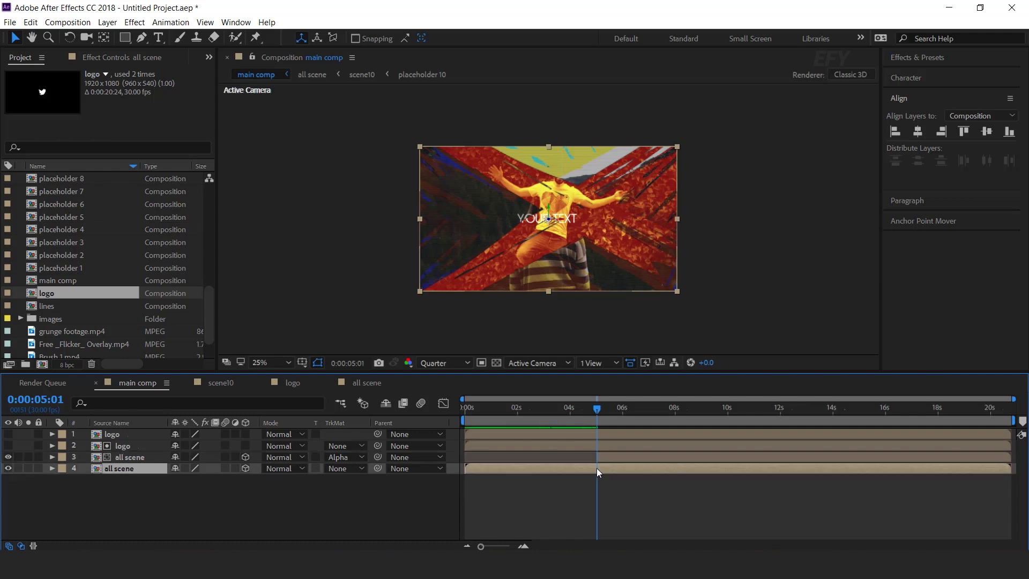
{"action": "left_click", "coordinate": [608, 458], "text": "shift"}
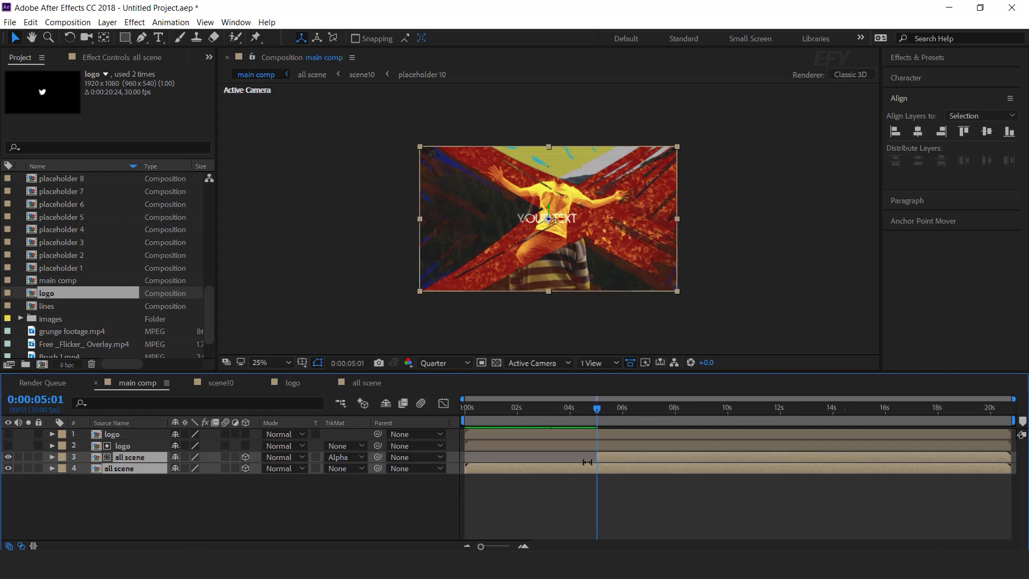
{"action": "key", "text": "t"}
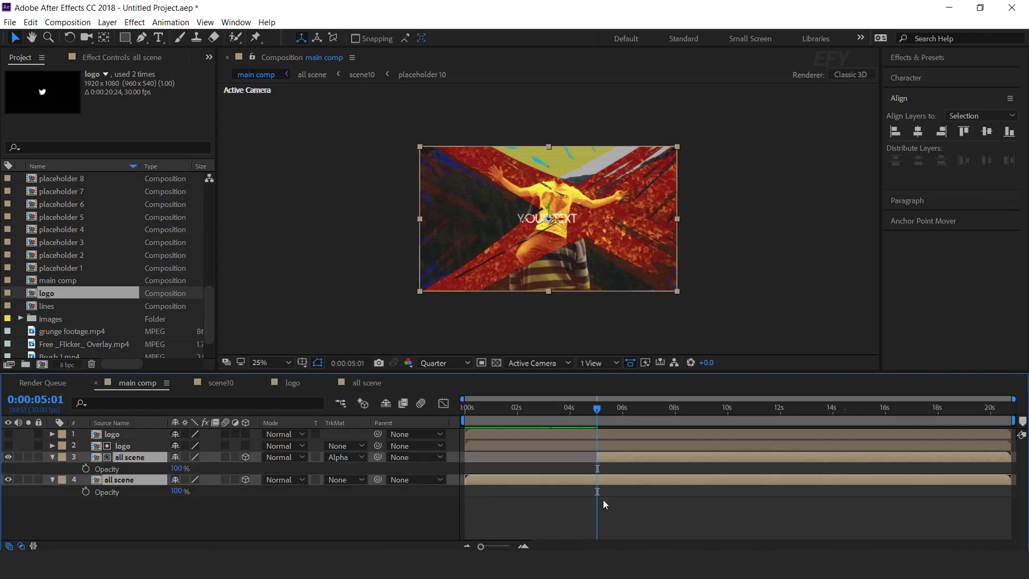
{"action": "scroll", "coordinate": [580, 494], "scroll_direction": "up", "scroll_amount": 2}
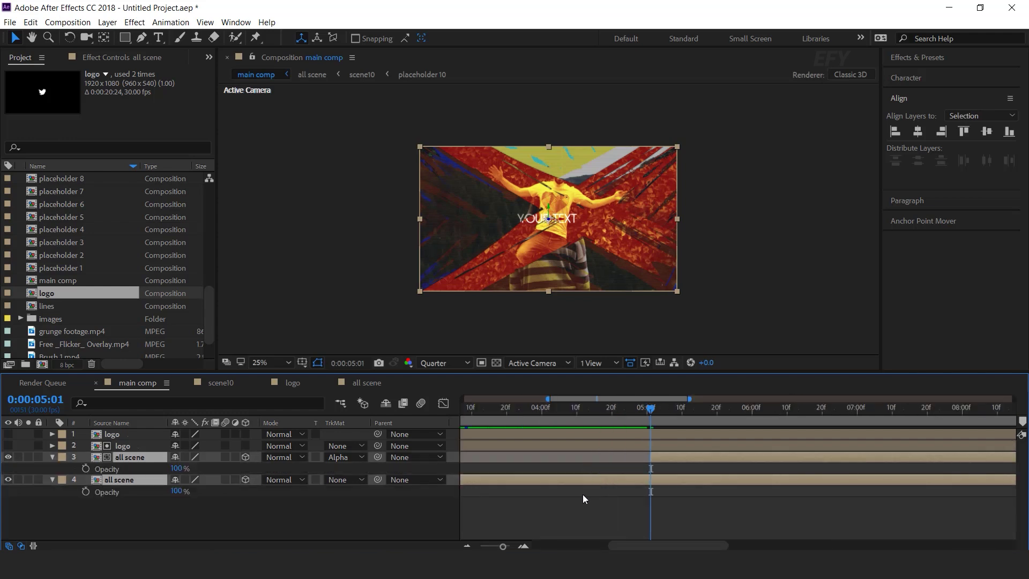
{"action": "left_click", "coordinate": [84, 467]}
{"action": "left_click", "coordinate": [190, 519]}
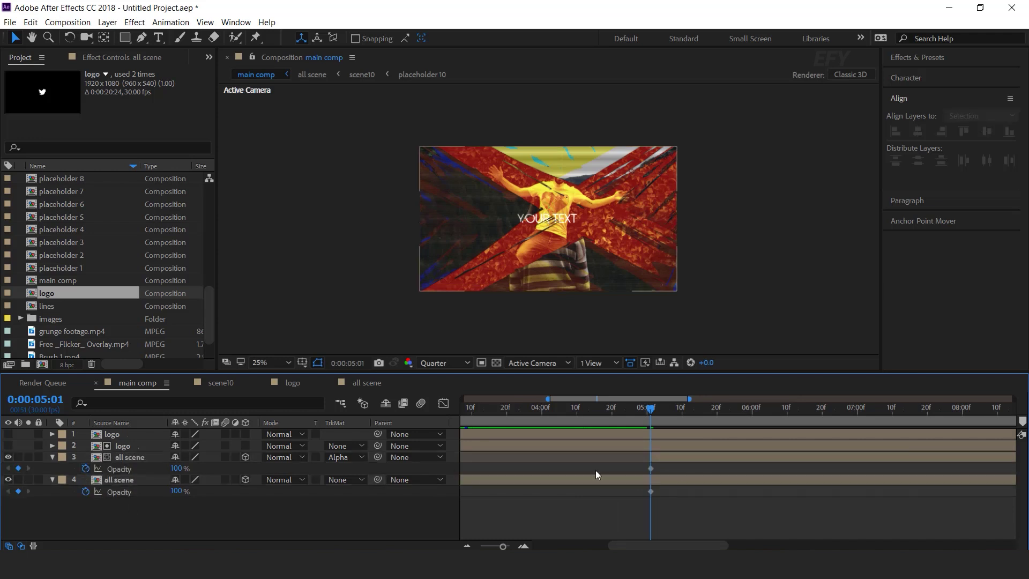
{"action": "left_click", "coordinate": [664, 456]}
{"action": "left_click_drag", "start_coordinate": [177, 468], "coordinate": [65, 479]}
{"action": "scroll", "coordinate": [657, 483], "scroll_direction": "up", "scroll_amount": 3}
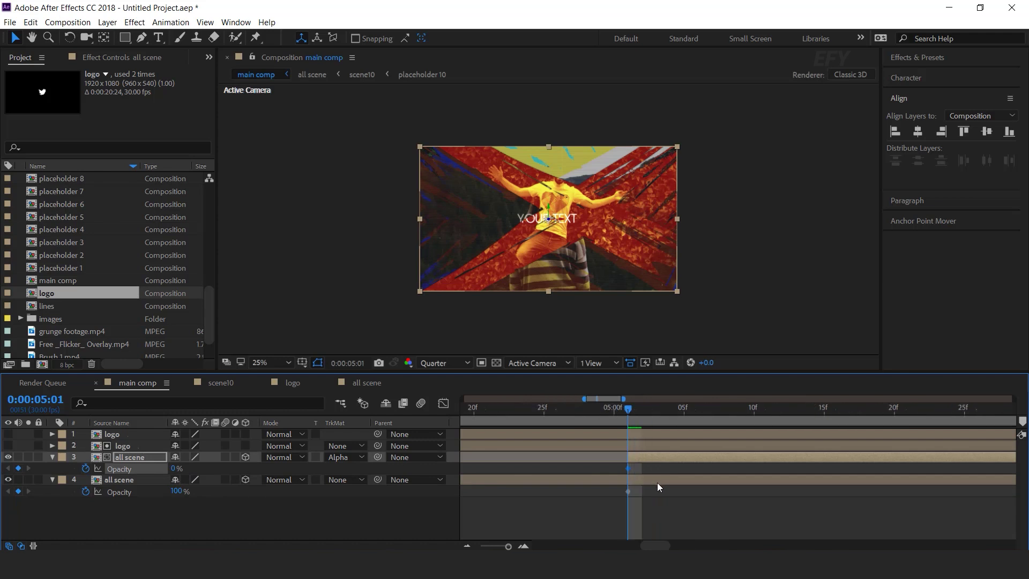
Step: At 0:00:05:02, keyframe the matted all scene layer's opacity to 100% and the unmatted one's to 0%, then collapse both layers
{"action": "left_click", "coordinate": [638, 409]}
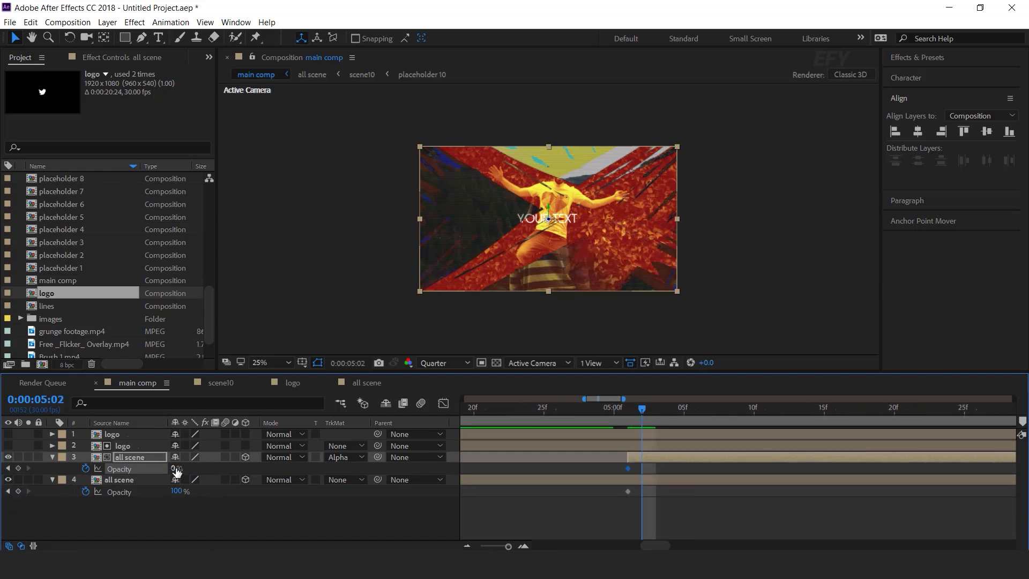
{"action": "left_click_drag", "start_coordinate": [177, 492], "coordinate": [124, 491]}
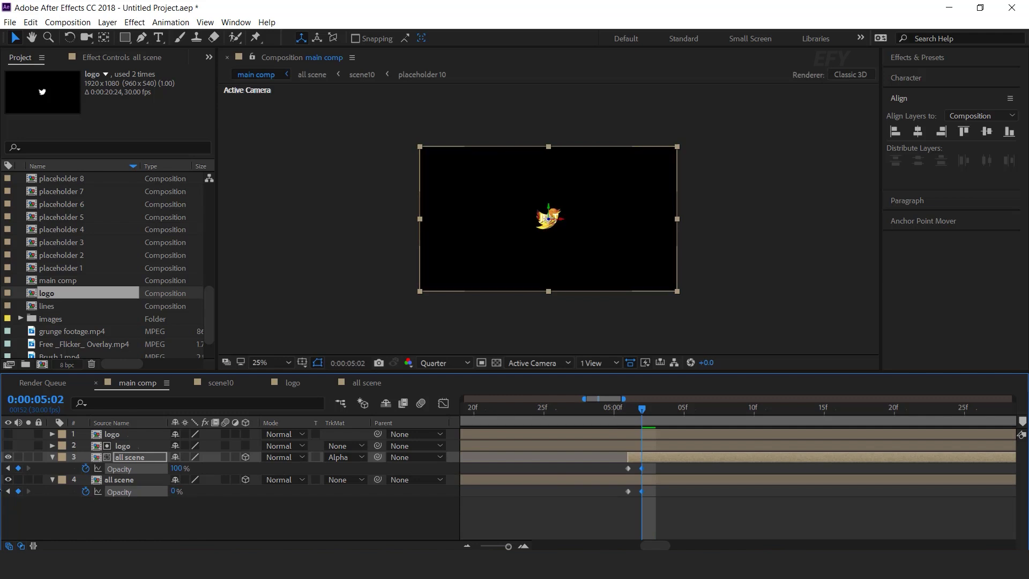
{"action": "left_click", "coordinate": [109, 497]}
{"action": "left_click", "coordinate": [255, 513]}
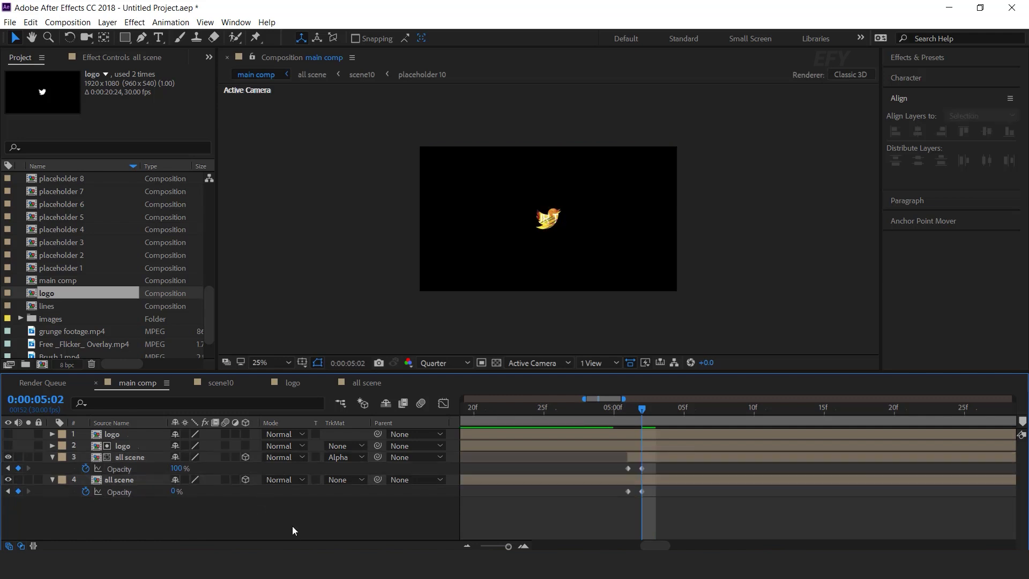
{"action": "left_click", "coordinate": [43, 452]}
{"action": "left_click", "coordinate": [52, 457]}
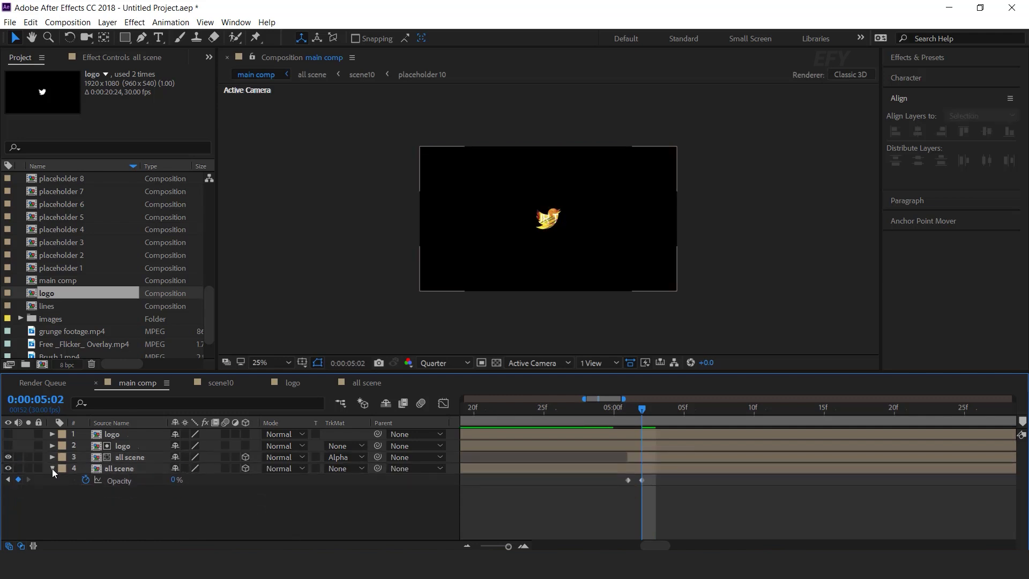
{"action": "left_click", "coordinate": [52, 468]}
Step: Move the current time to 0:00:05:00 and make the top logo layer visible
{"action": "left_click_drag", "start_coordinate": [542, 407], "coordinate": [653, 405]}
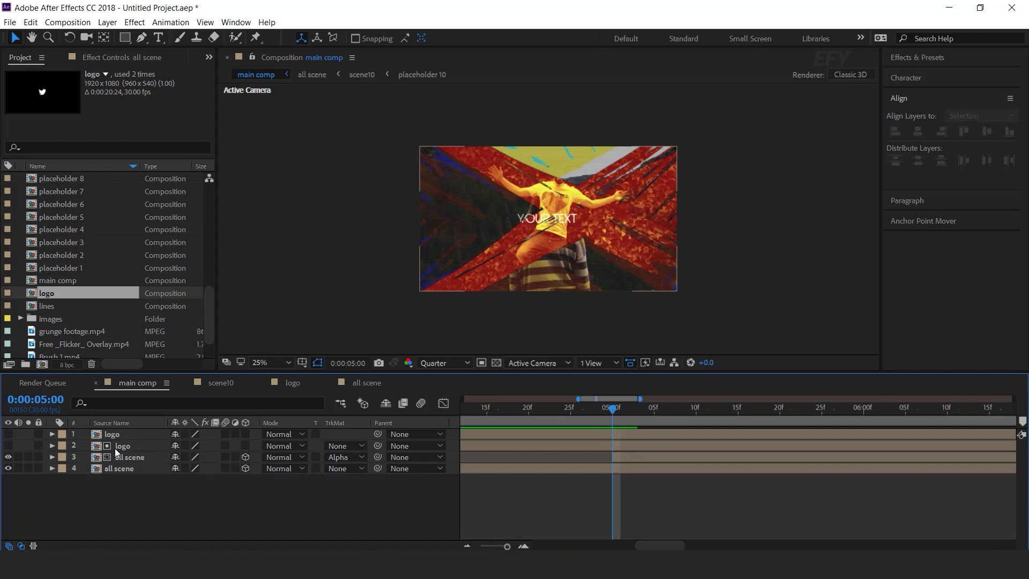
{"action": "left_click", "coordinate": [129, 432]}
{"action": "left_click", "coordinate": [7, 434]}
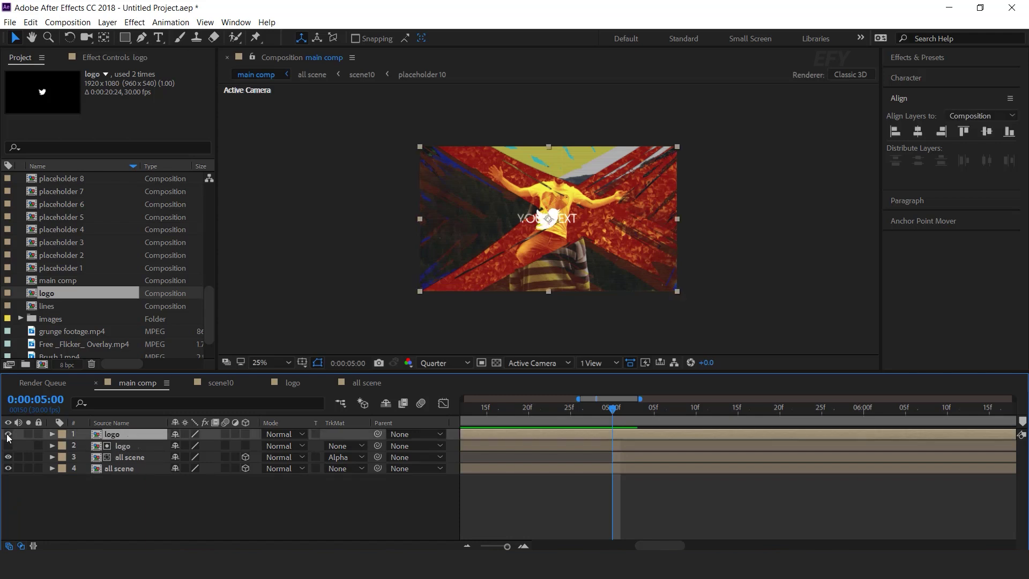
Step: Reveal the Position of both logo layers and turn them into 3D layers
{"action": "left_click", "coordinate": [622, 445], "text": "shift"}
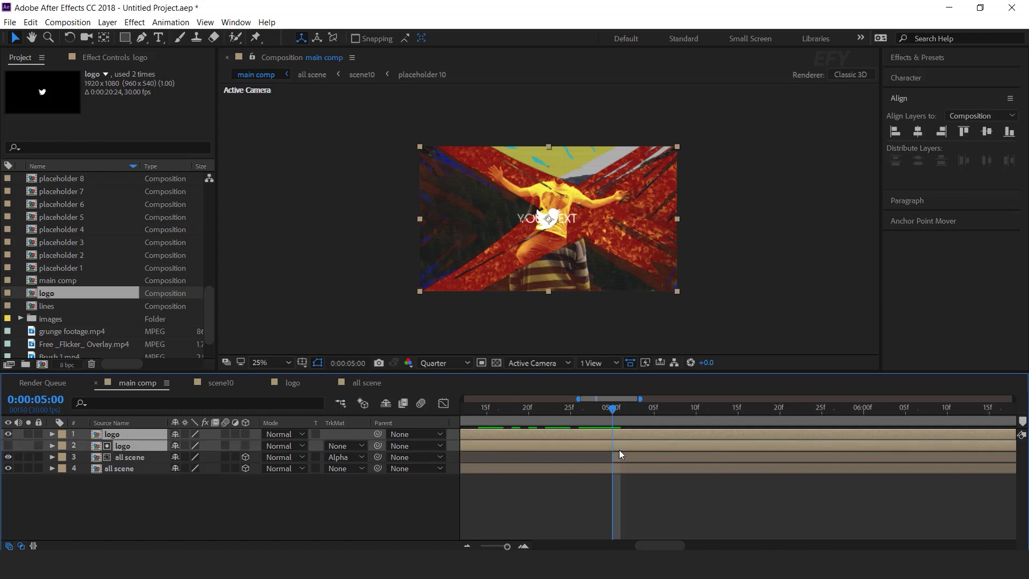
{"action": "key", "text": "p"}
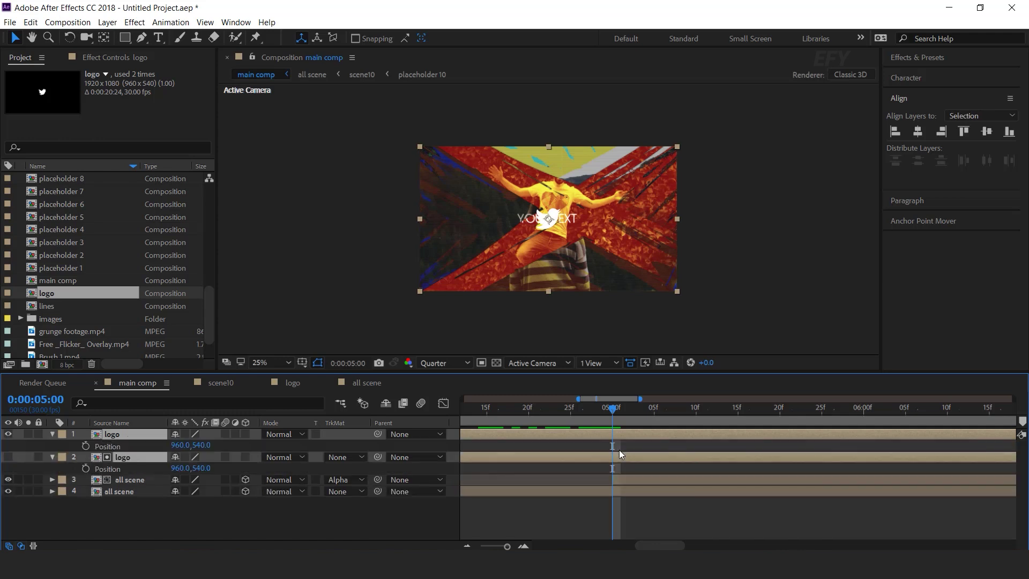
{"action": "left_click", "coordinate": [245, 456]}
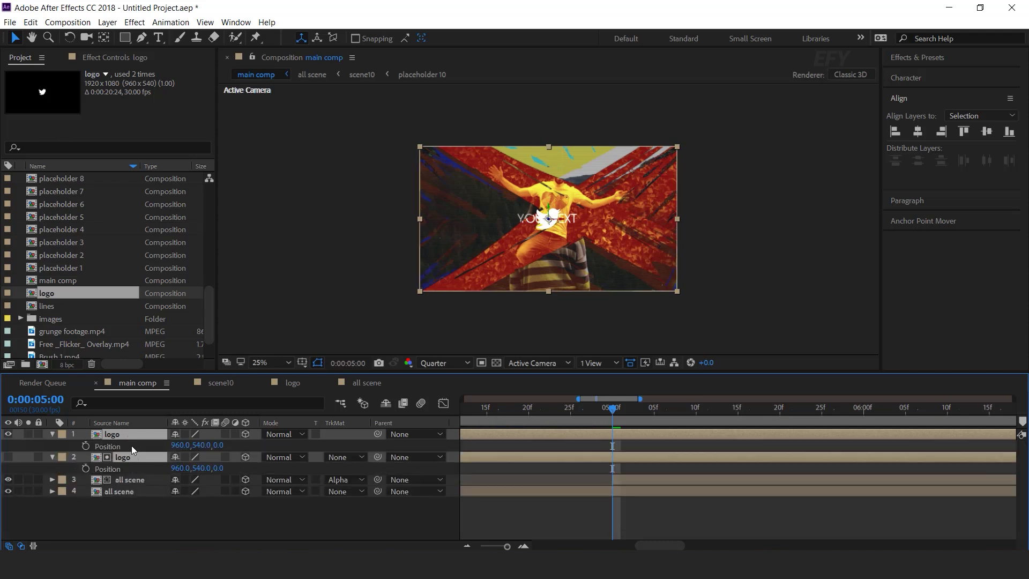
Step: Reveal Opacity alongside Position on both logo layers and keyframe their Position at 0:00:07:00
{"action": "key", "text": "shift+t"}
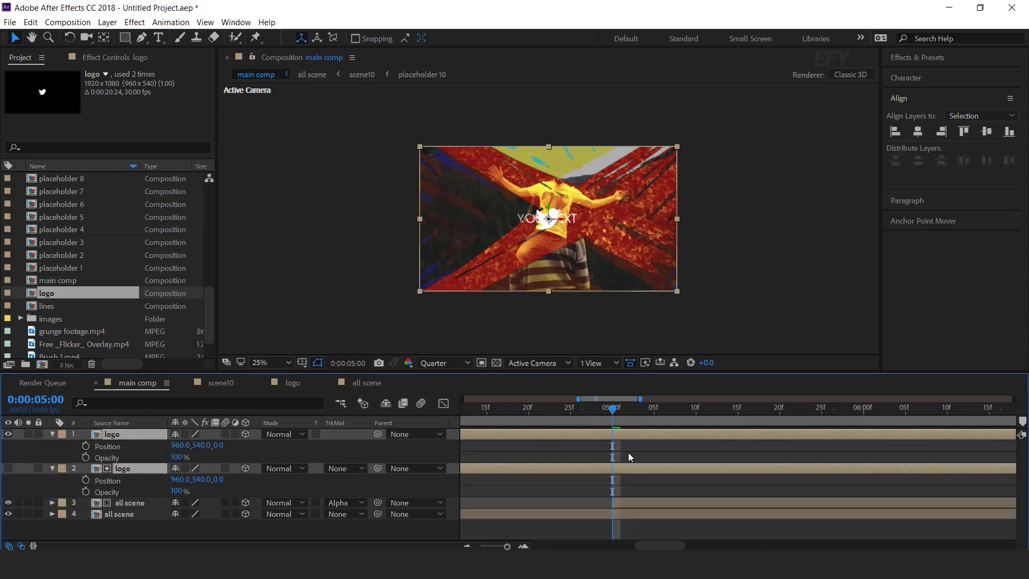
{"action": "scroll", "coordinate": [684, 461], "scroll_direction": "down", "scroll_amount": 2}
{"action": "scroll", "coordinate": [684, 462], "scroll_direction": "right", "scroll_amount": 1}
{"action": "left_click_drag", "start_coordinate": [616, 411], "coordinate": [735, 416]}
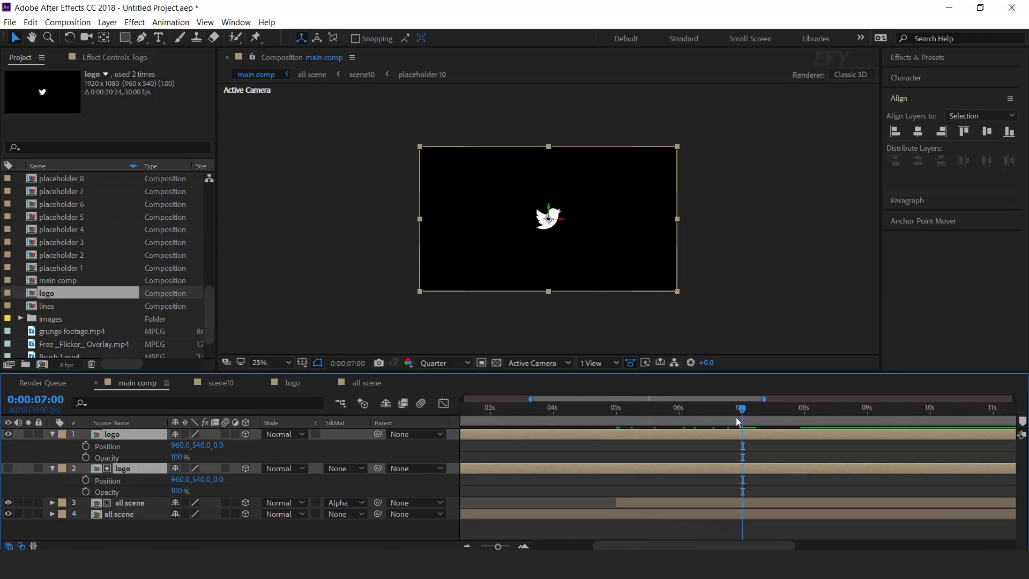
{"action": "left_click", "coordinate": [87, 446]}
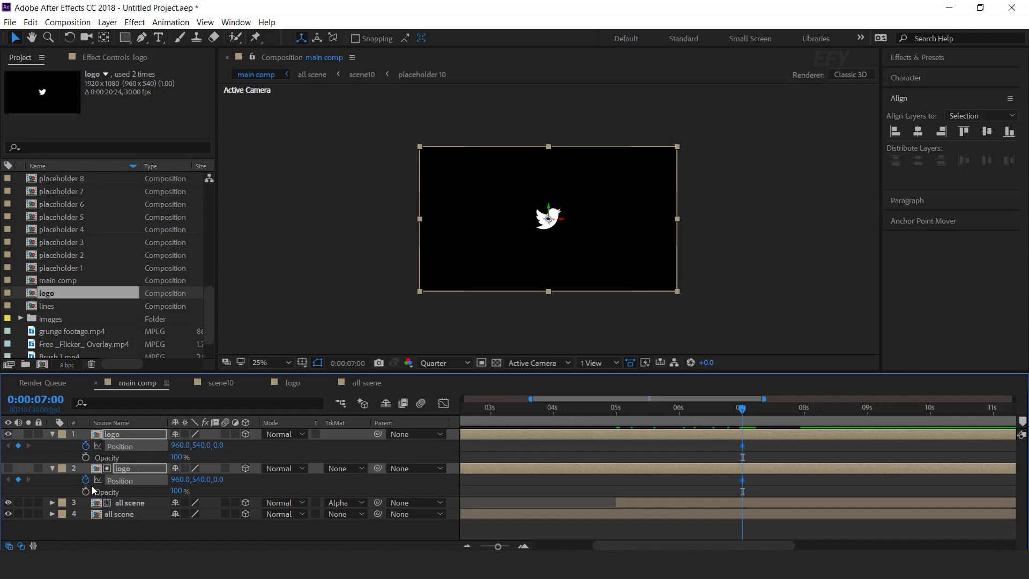
Step: At 0:00:05:00, set the Z position of both logo layers to -2680
{"action": "left_click", "coordinate": [616, 411]}
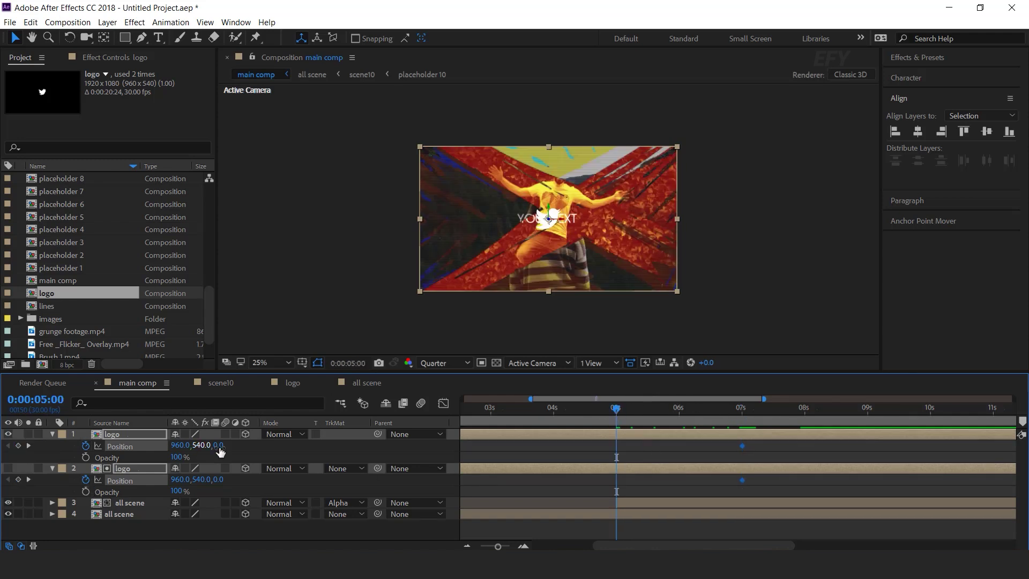
{"action": "left_click_drag", "start_coordinate": [223, 449], "coordinate": [24, 441]}
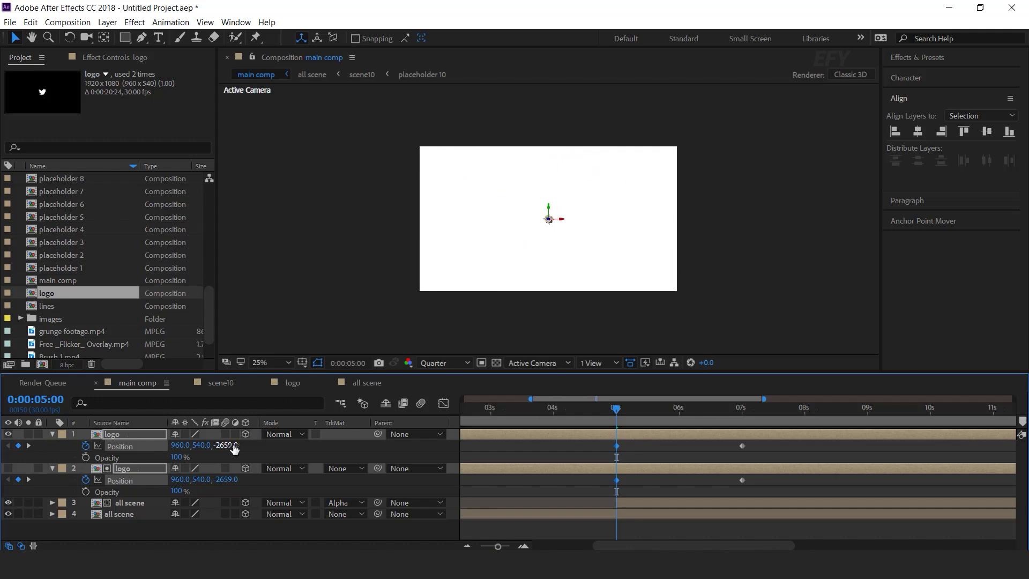
{"action": "left_click_drag", "start_coordinate": [228, 444], "coordinate": [217, 445]}
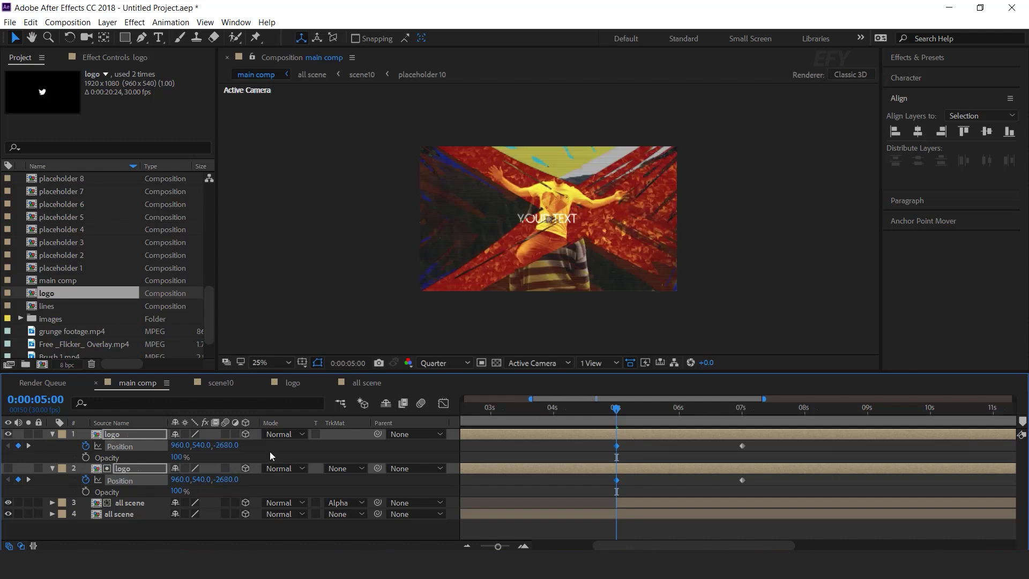
Step: Apply Easy Ease to both logos' ending Position keyframes, lengthen their incoming influence in the speed graph, and play the move
{"action": "left_click_drag", "start_coordinate": [758, 443], "coordinate": [729, 485]}
{"action": "right_click", "coordinate": [744, 445]}
{"action": "mouse_move", "coordinate": [777, 500]}
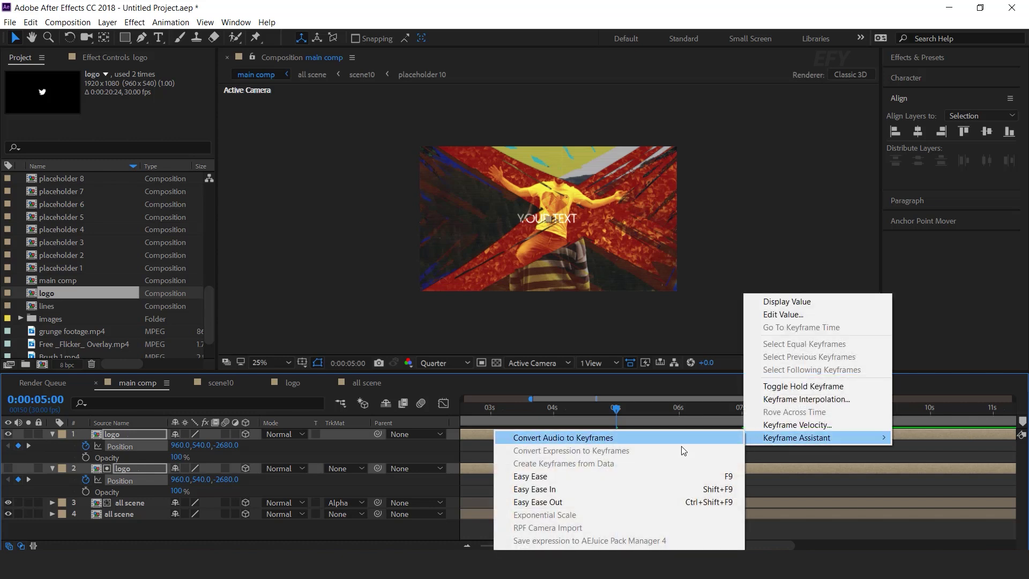
{"action": "left_click", "coordinate": [555, 476]}
{"action": "key", "text": "shift+F3"}
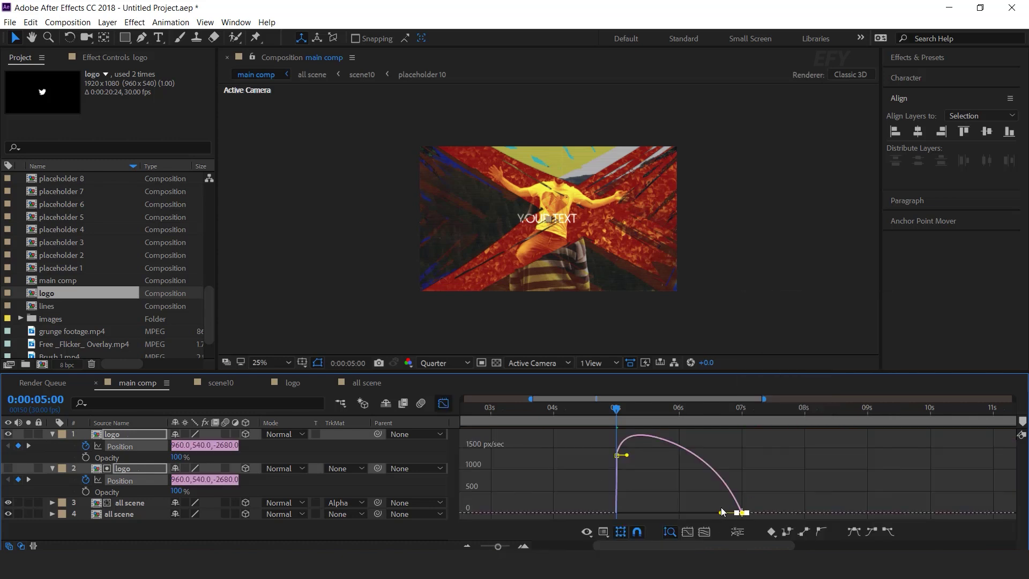
{"action": "left_click_drag", "start_coordinate": [720, 513], "coordinate": [686, 510]}
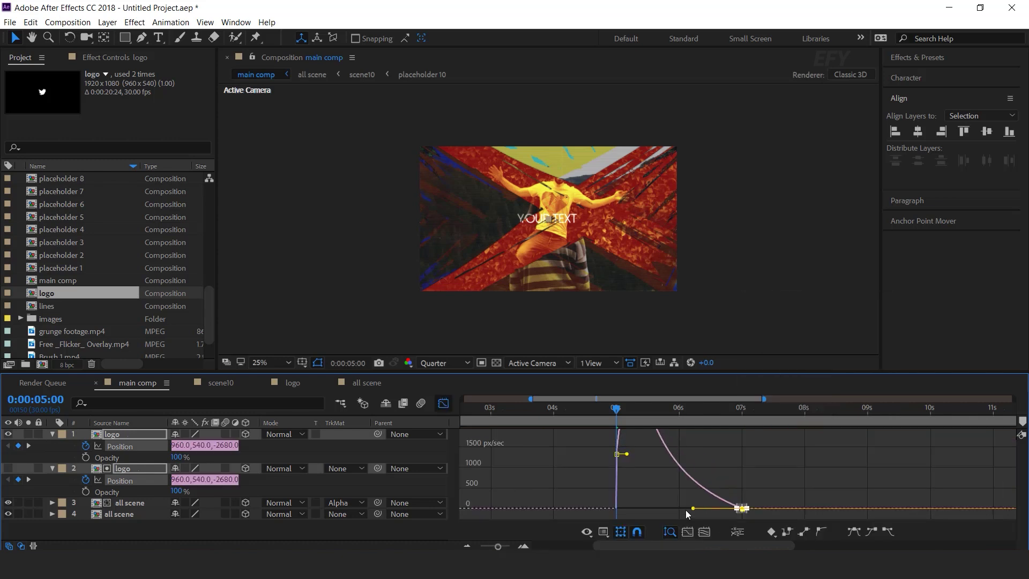
{"action": "left_click", "coordinate": [443, 407]}
{"action": "key", "text": "space"}
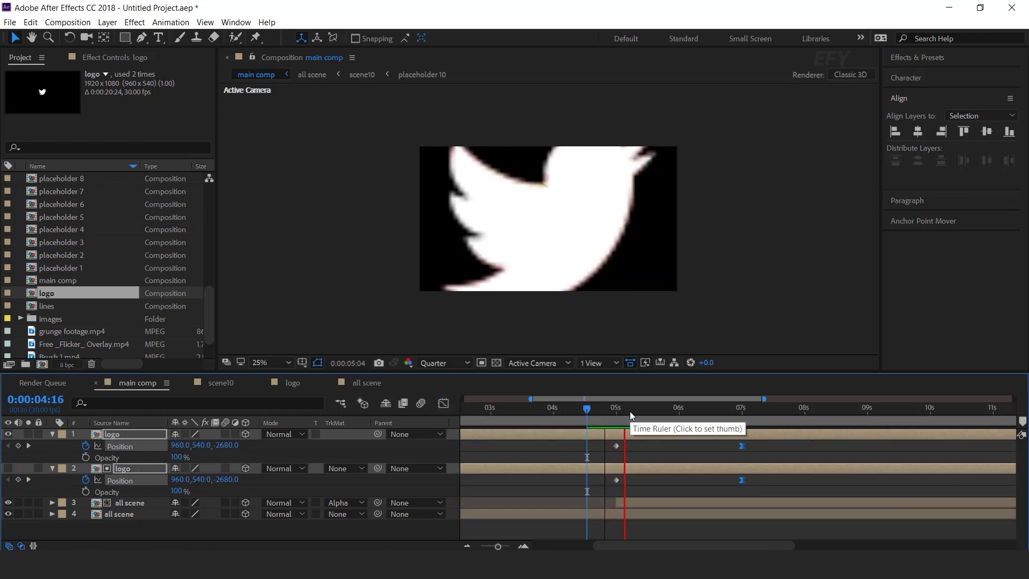
Step: At 0:00:05:00, keyframe the top logo layer's Opacity at 0%
{"action": "left_click", "coordinate": [743, 412]}
{"action": "left_click_drag", "start_coordinate": [653, 414], "coordinate": [617, 413]}
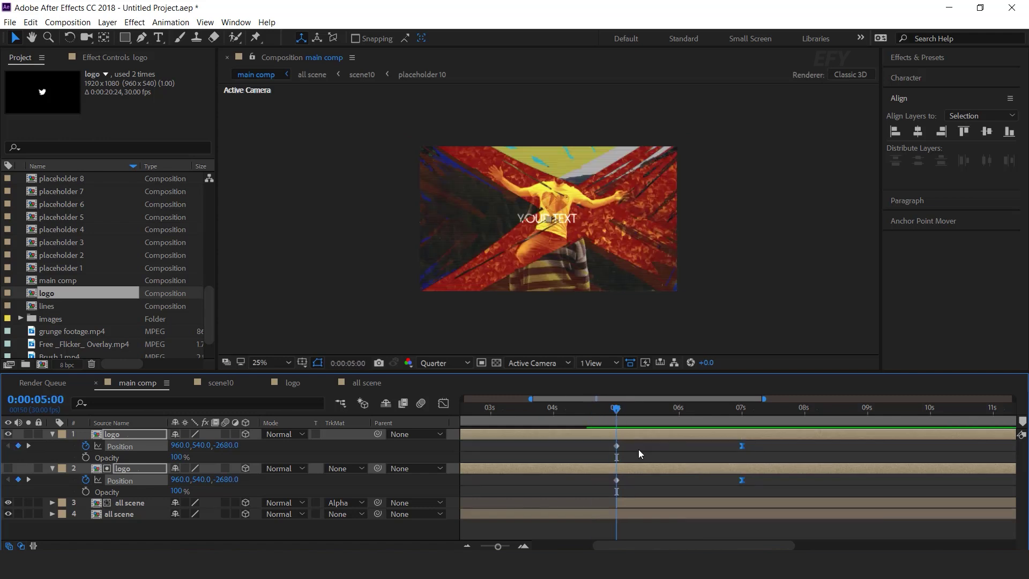
{"action": "left_click", "coordinate": [638, 449]}
{"action": "left_click", "coordinate": [632, 433]}
{"action": "left_click", "coordinate": [87, 457]}
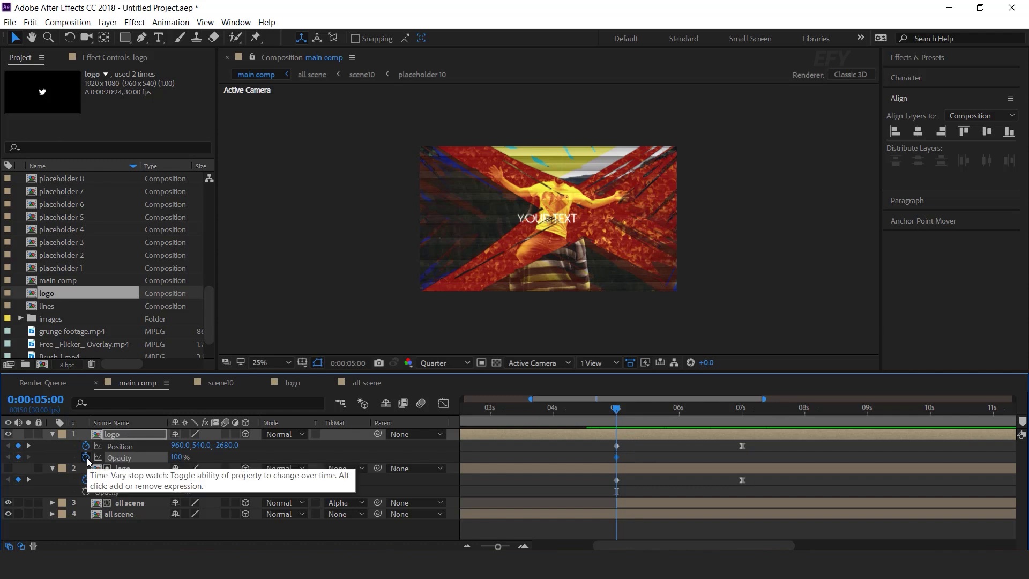
{"action": "left_click_drag", "start_coordinate": [179, 459], "coordinate": [124, 460]}
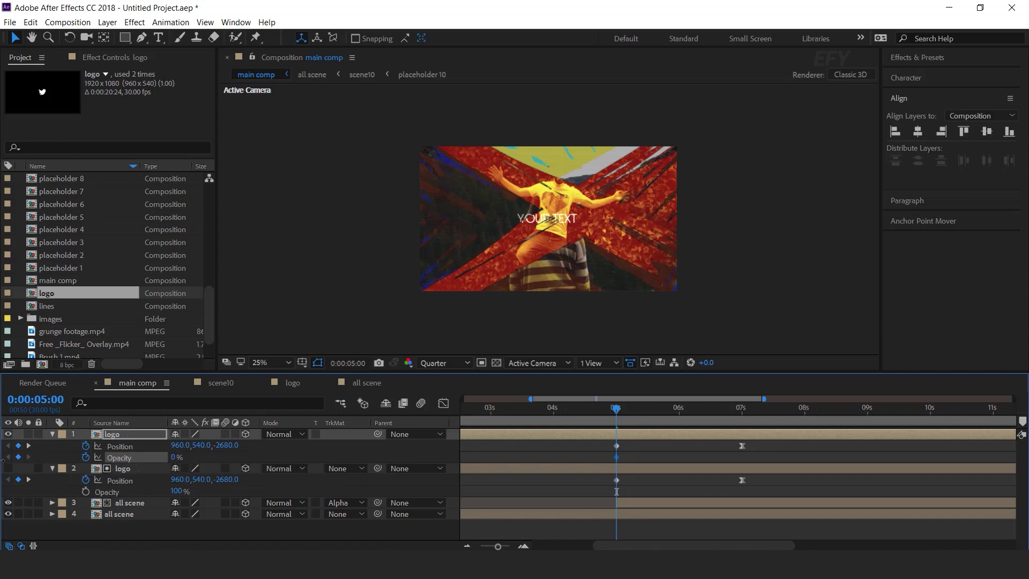
Step: At 0:00:07:00, set the top logo layer's Opacity to 100%
{"action": "left_click_drag", "start_coordinate": [615, 410], "coordinate": [743, 414]}
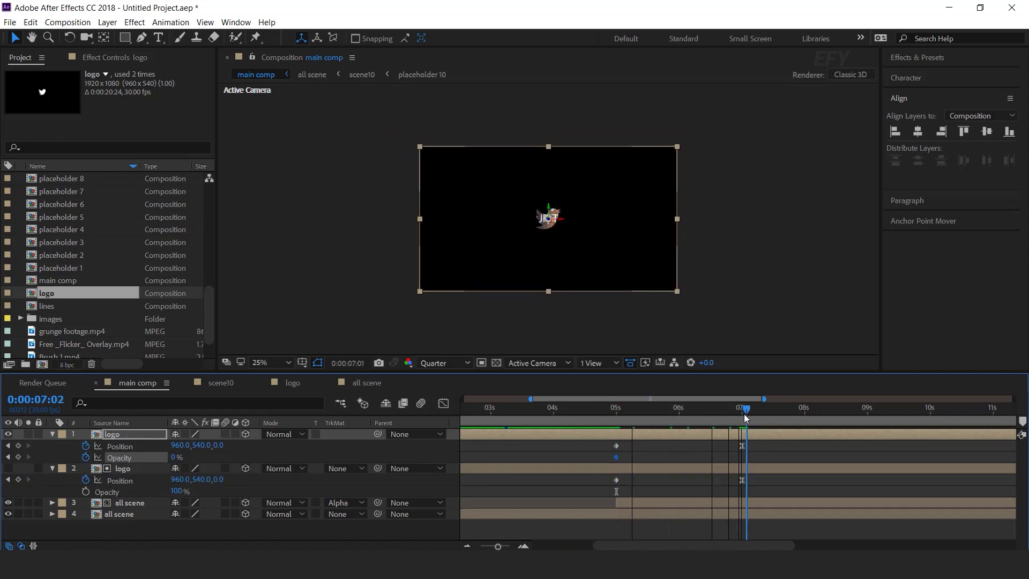
{"action": "left_click_drag", "start_coordinate": [174, 461], "coordinate": [225, 461]}
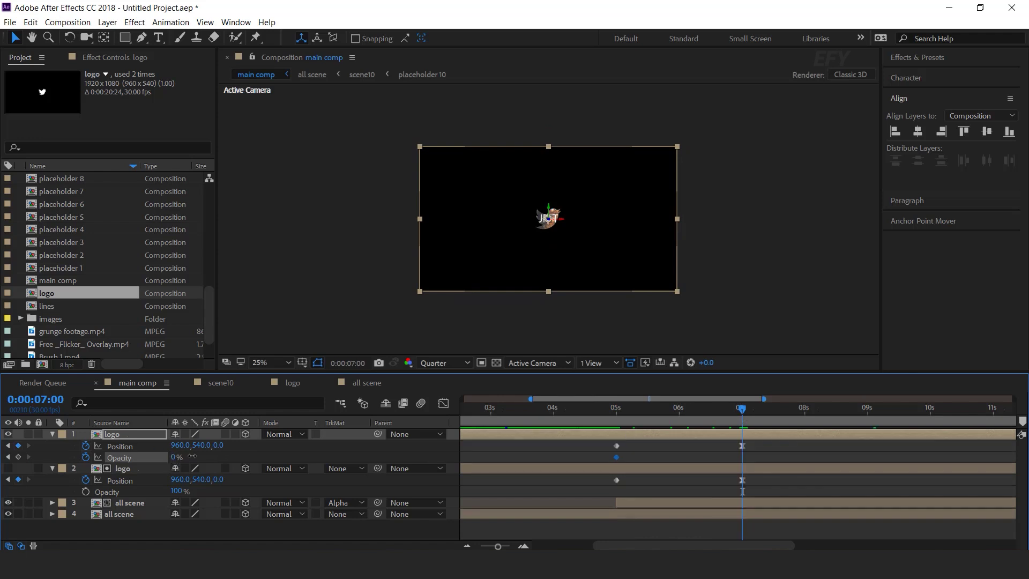
{"action": "left_click", "coordinate": [821, 456]}
Step: Preview the logo reveal from just before 0:00:05:00 through to 0:00:07:17
{"action": "left_click", "coordinate": [570, 408]}
{"action": "key", "text": "space"}
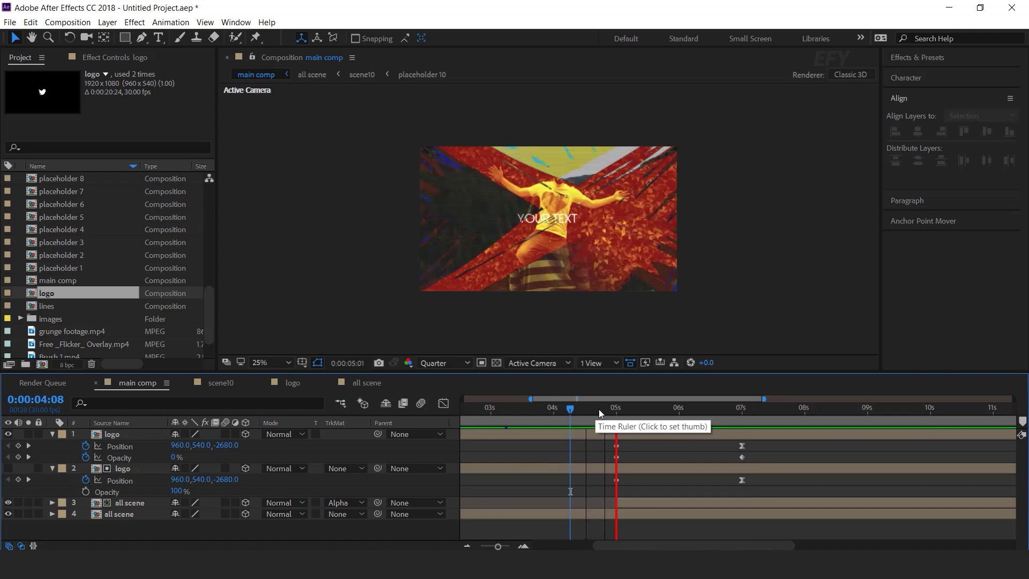
{"action": "left_click_drag", "start_coordinate": [601, 408], "coordinate": [729, 409]}
{"action": "key", "text": "space"}
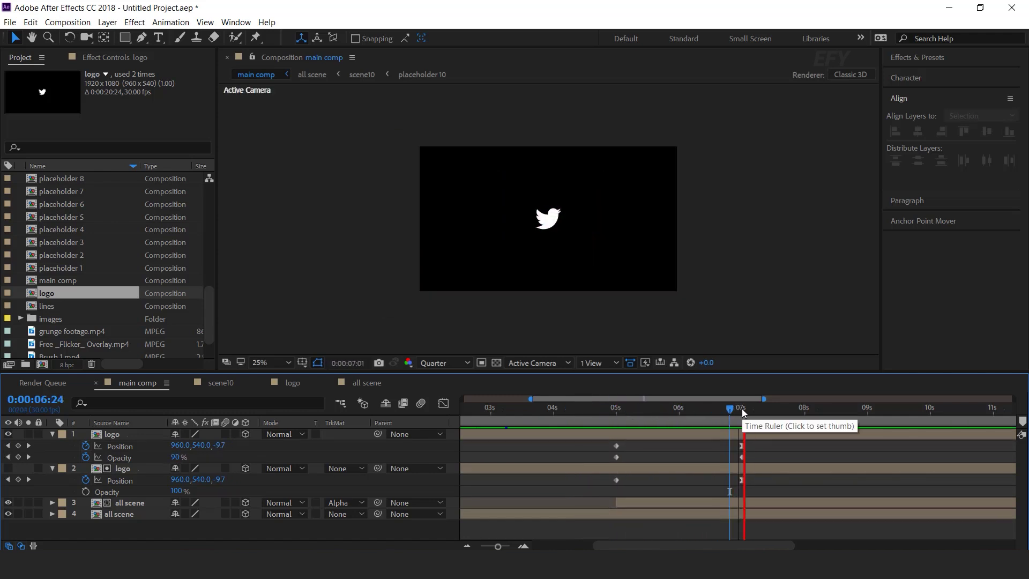
{"action": "left_click", "coordinate": [778, 409]}
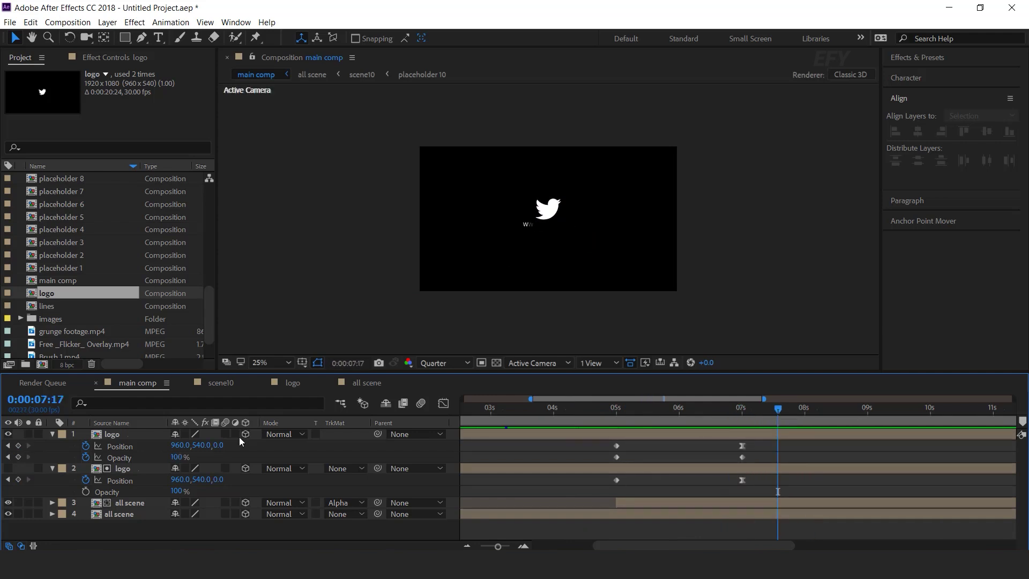
Step: Collapse both logo layers and preview the main comp from its beginning
{"action": "left_click", "coordinate": [52, 468]}
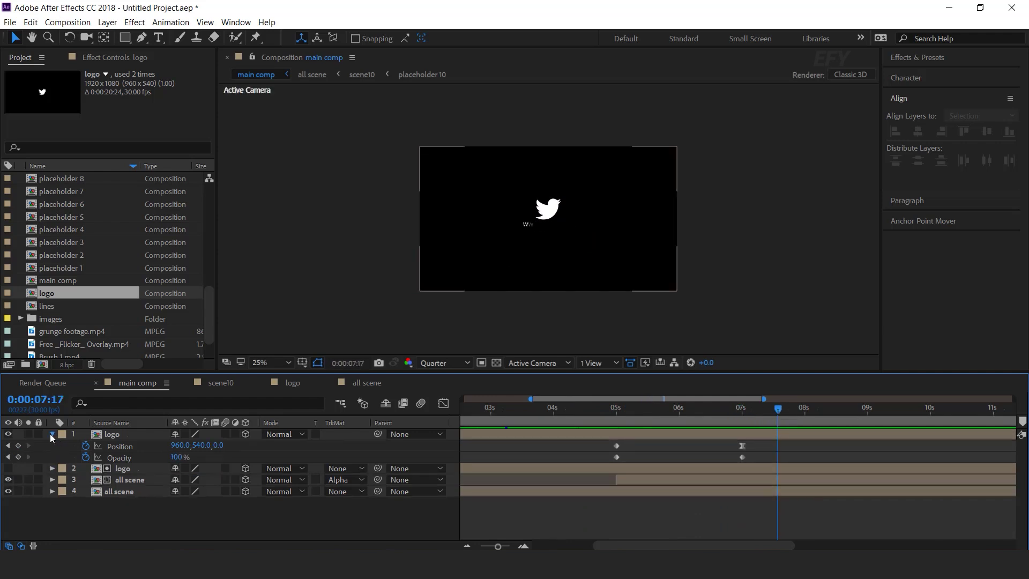
{"action": "left_click", "coordinate": [52, 434]}
{"action": "left_click_drag", "start_coordinate": [497, 546], "coordinate": [481, 547]}
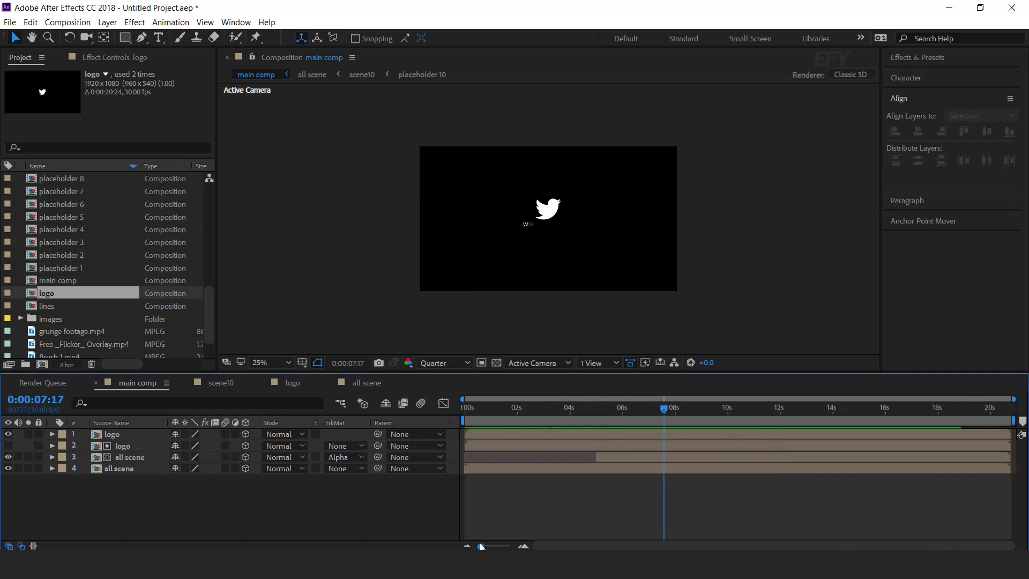
{"action": "key", "text": "Home"}
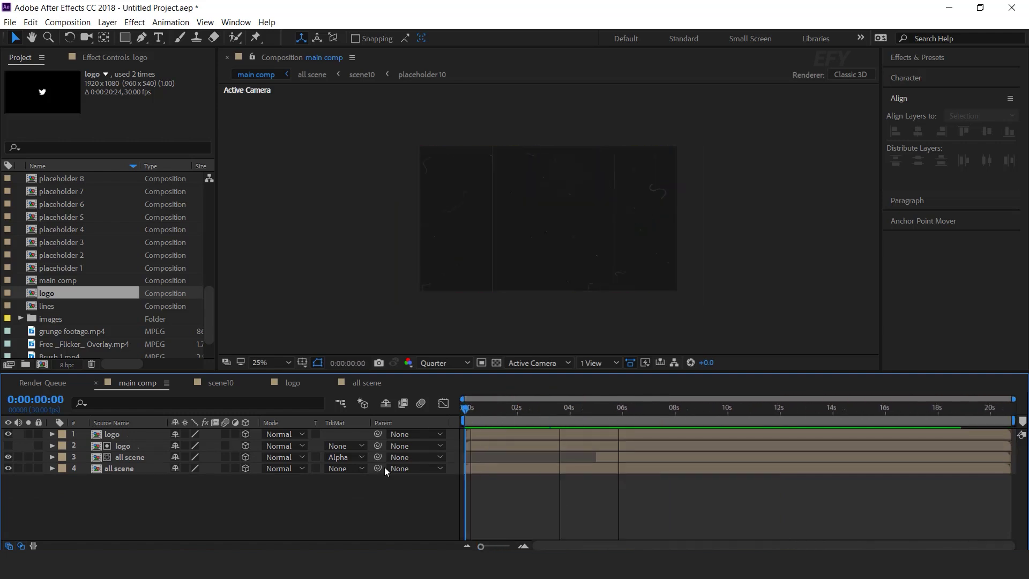
{"action": "key", "text": "space"}
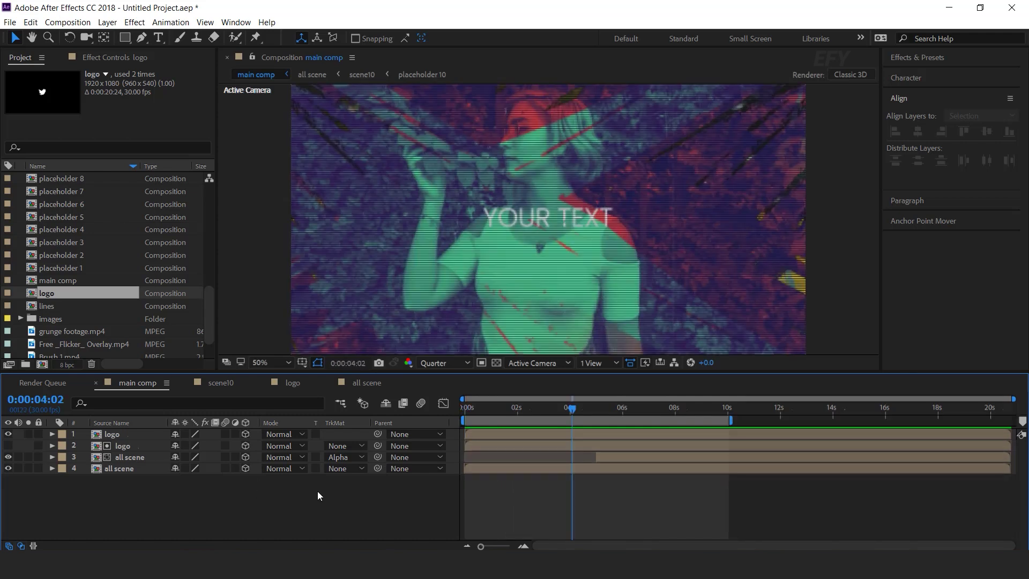
Step: Add an adjustment layer on top of the main comp and apply the Curves effect to it
{"action": "right_click", "coordinate": [334, 486]}
{"action": "mouse_move", "coordinate": [414, 361]}
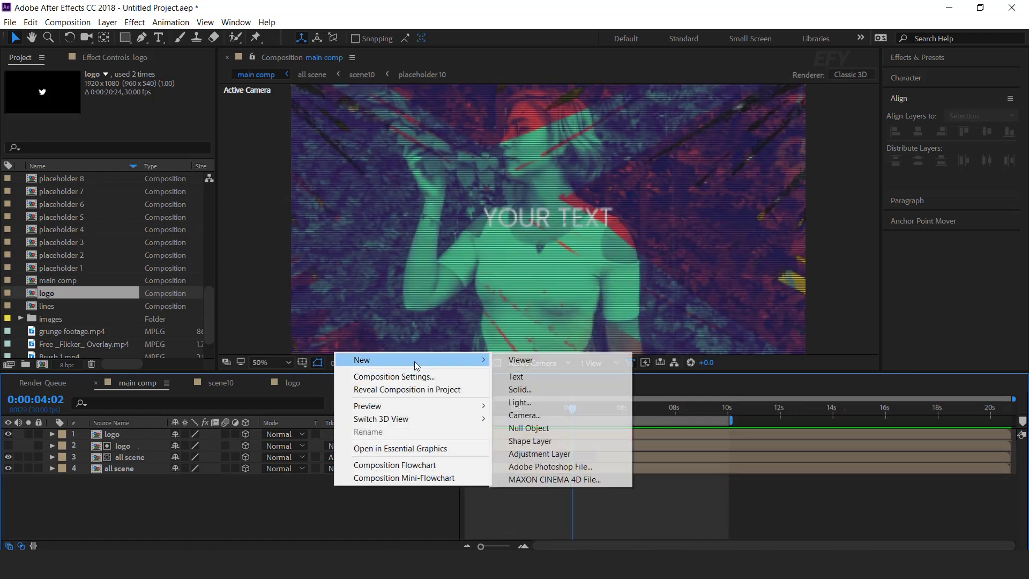
{"action": "left_click", "coordinate": [541, 454]}
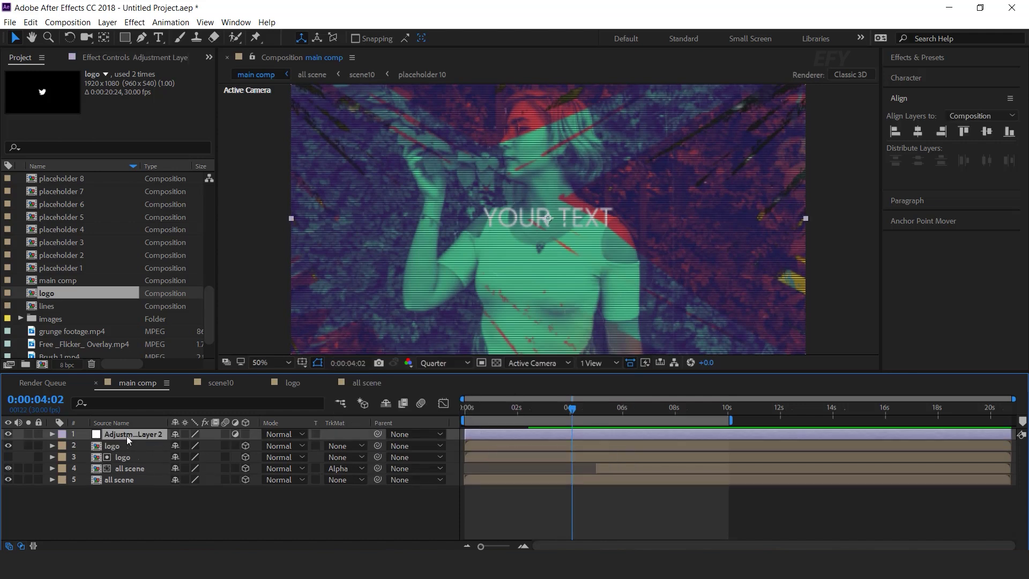
{"action": "key", "text": "ctrl+space"}
{"action": "type", "text": "cu"}
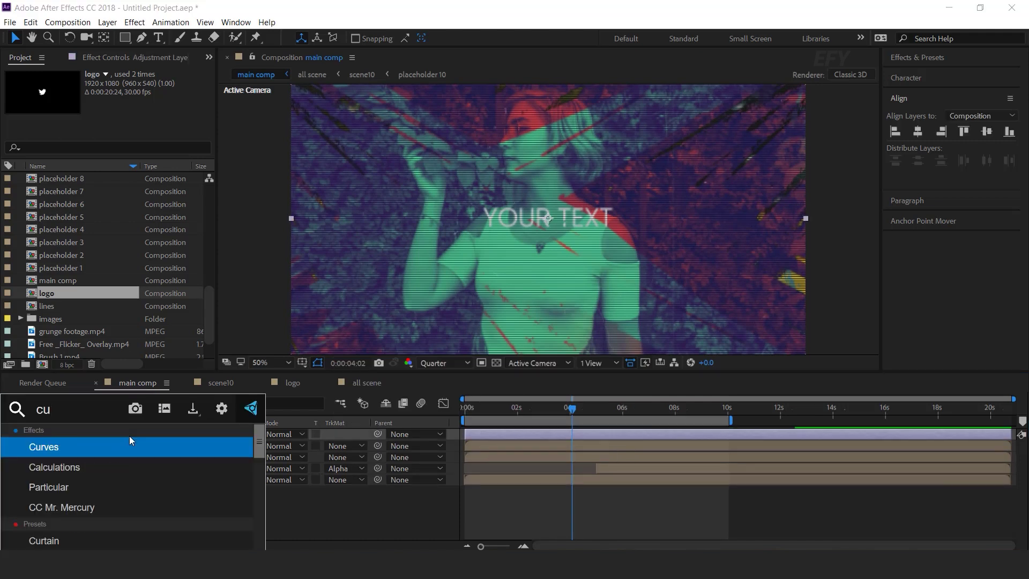
{"action": "key", "text": "Return"}
Step: Shape the RGB curve into a gentle S, lowering the shadows and raising the highlights, while checking another frame at 0:00:04:12
{"action": "left_click_drag", "start_coordinate": [78, 260], "coordinate": [84, 262]}
{"action": "left_click_drag", "start_coordinate": [156, 186], "coordinate": [146, 178]}
{"action": "left_click_drag", "start_coordinate": [489, 408], "coordinate": [581, 408]}
{"action": "left_click_drag", "start_coordinate": [81, 263], "coordinate": [78, 261]}
{"action": "left_click_drag", "start_coordinate": [146, 178], "coordinate": [146, 175]}
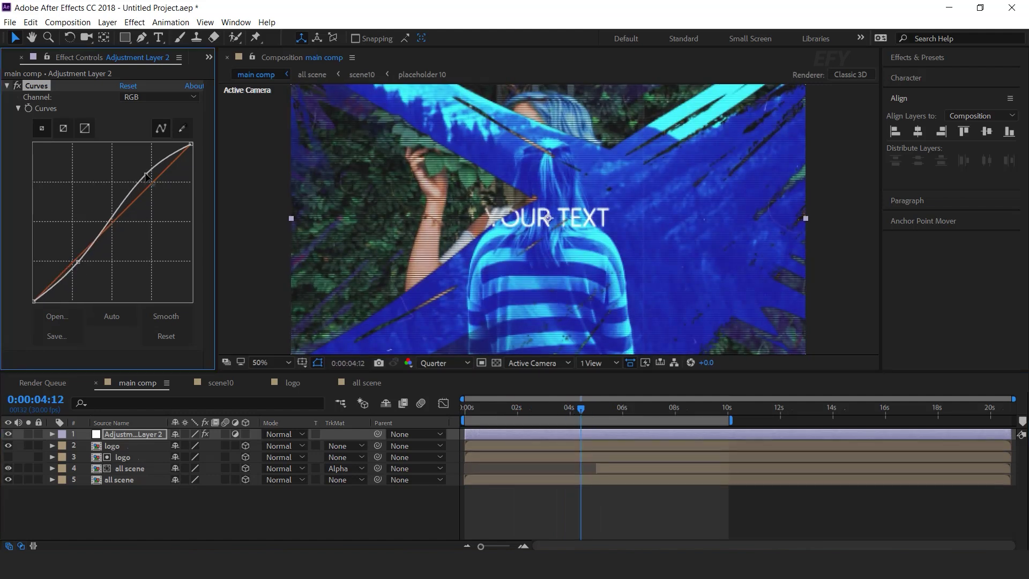
Step: Apply the Noise effect to the adjustment layer with a 10% amount and check the look around 0:00:03:26
{"action": "left_click", "coordinate": [140, 497]}
{"action": "left_click", "coordinate": [134, 432]}
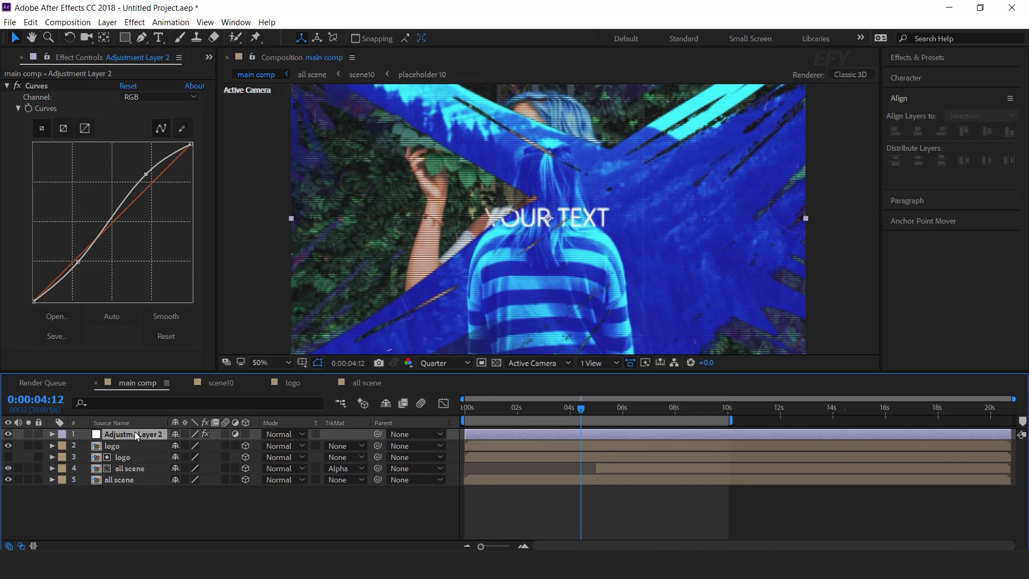
{"action": "key", "text": "ctrl+space"}
{"action": "type", "text": "n"}
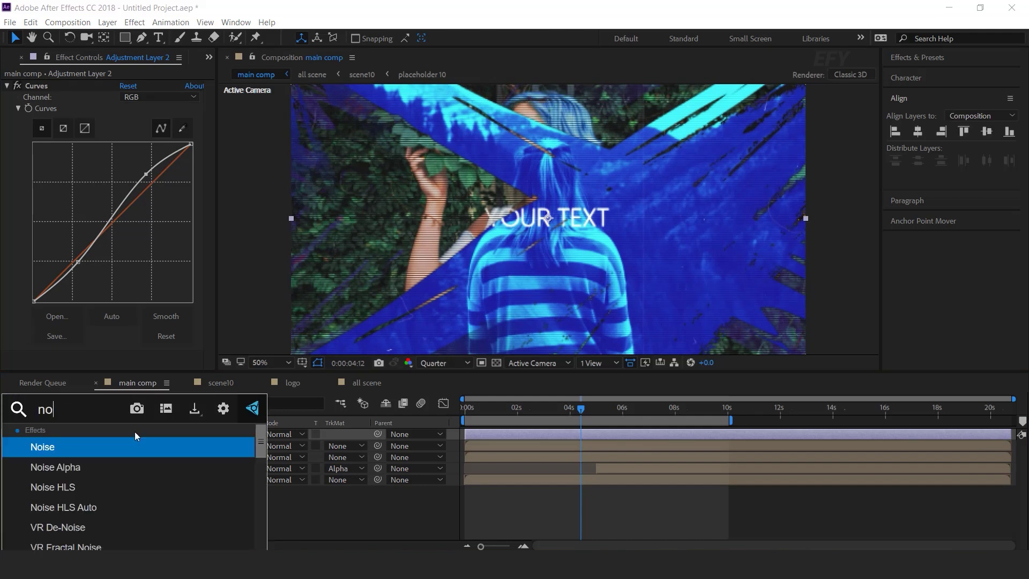
{"action": "key", "text": "Return"}
{"action": "left_click", "coordinate": [124, 354]}
{"action": "left_click", "coordinate": [128, 341]}
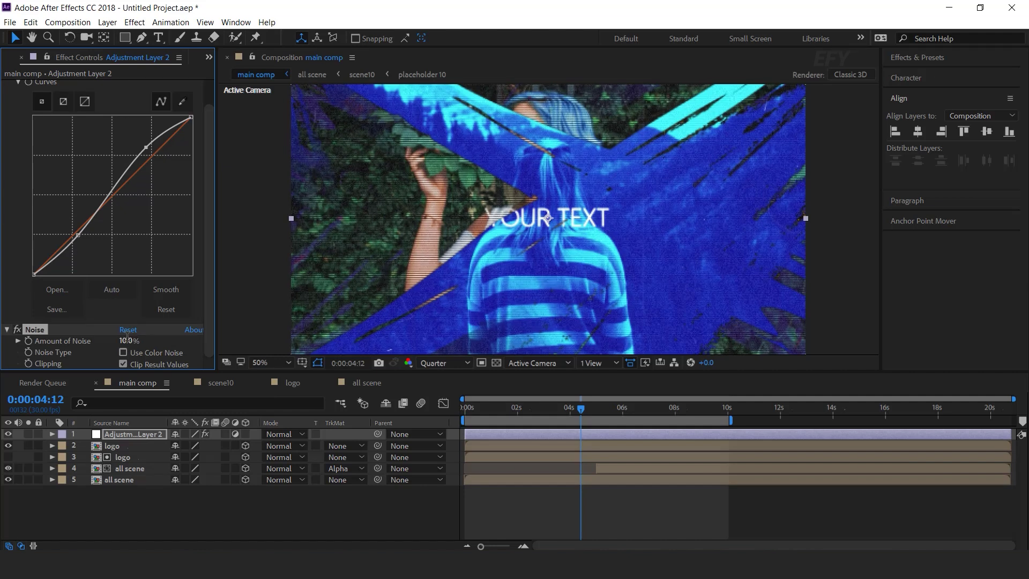
{"action": "left_click", "coordinate": [285, 506]}
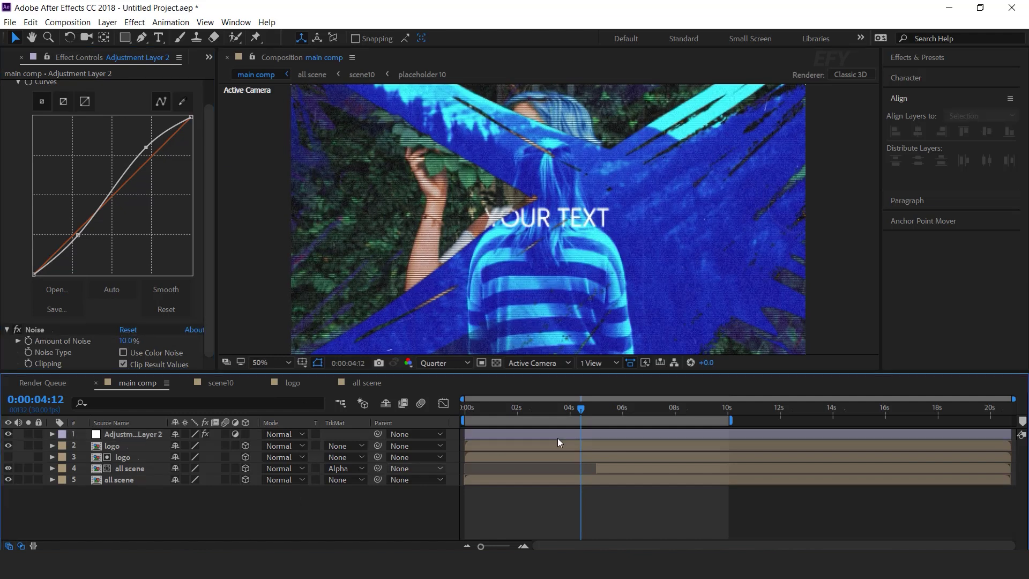
{"action": "left_click_drag", "start_coordinate": [540, 410], "coordinate": [569, 409]}
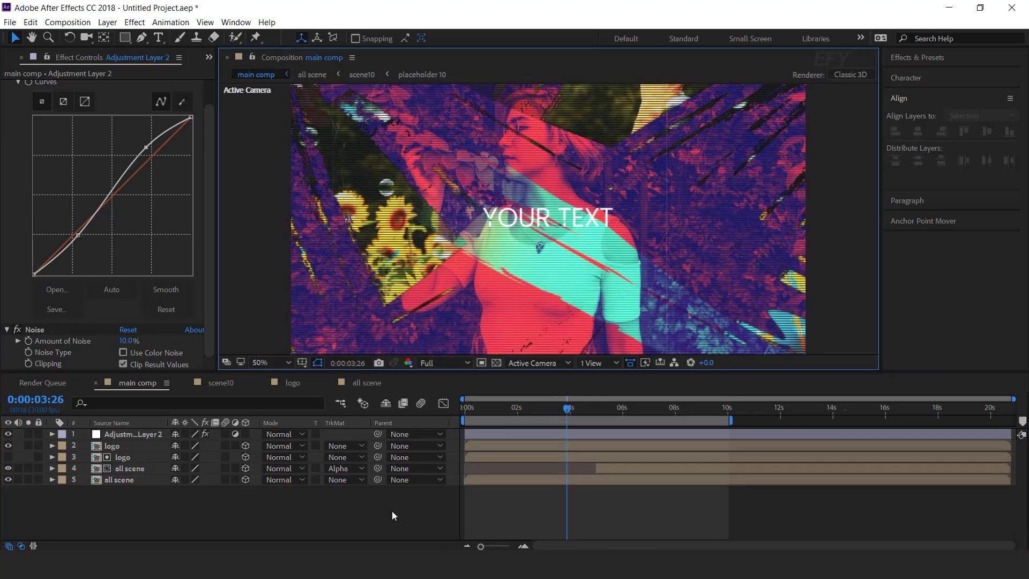